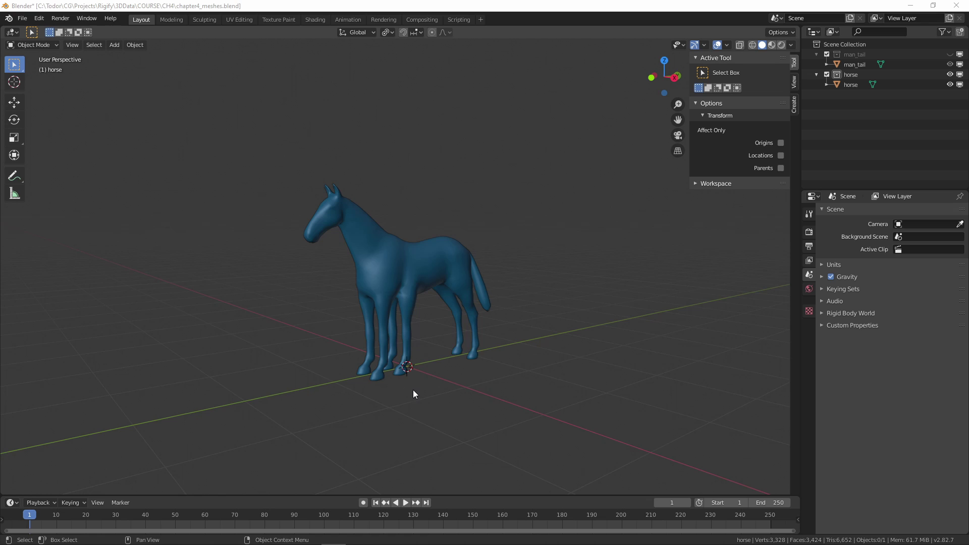
middle_click_drag(413, 392, 422, 339)
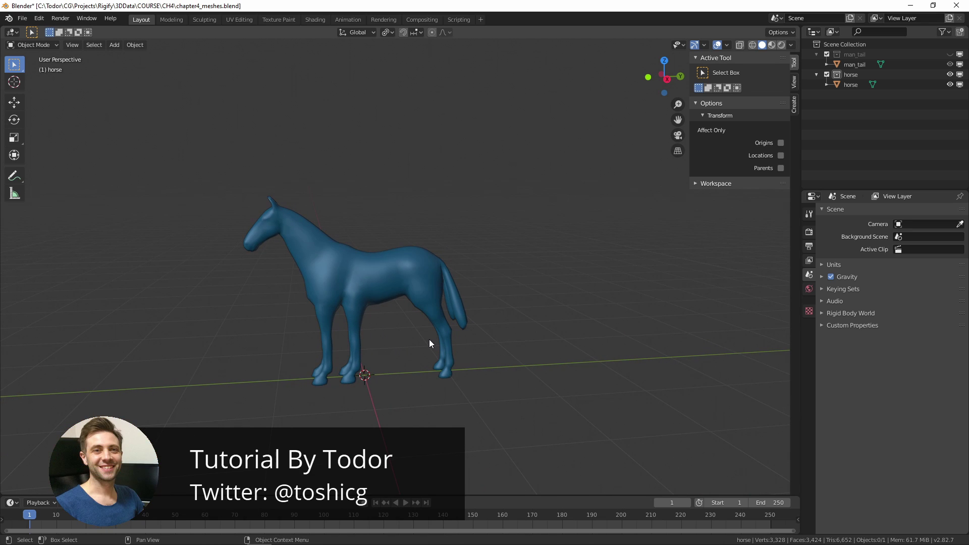
middle_click_drag(429, 340, 479, 341)
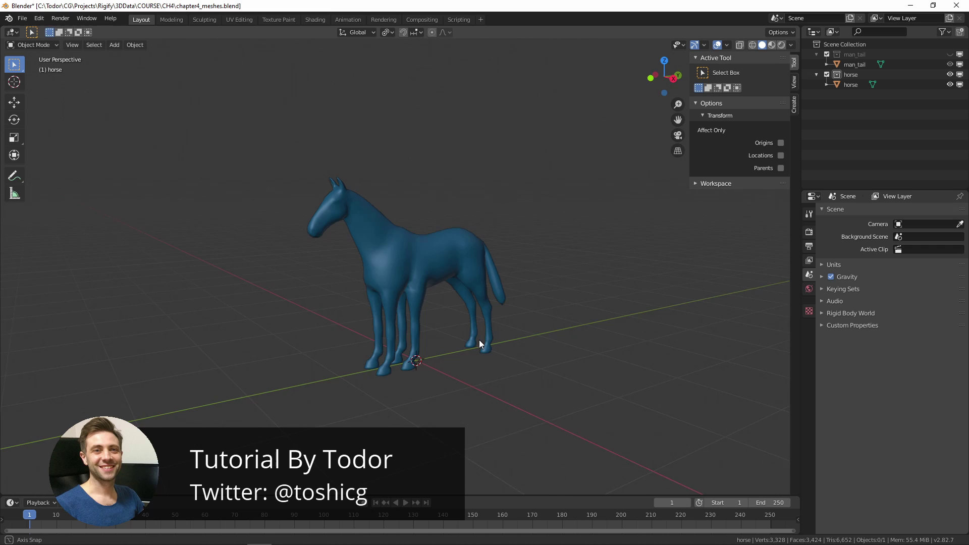
key("shift+a")
mouse_move(431, 341)
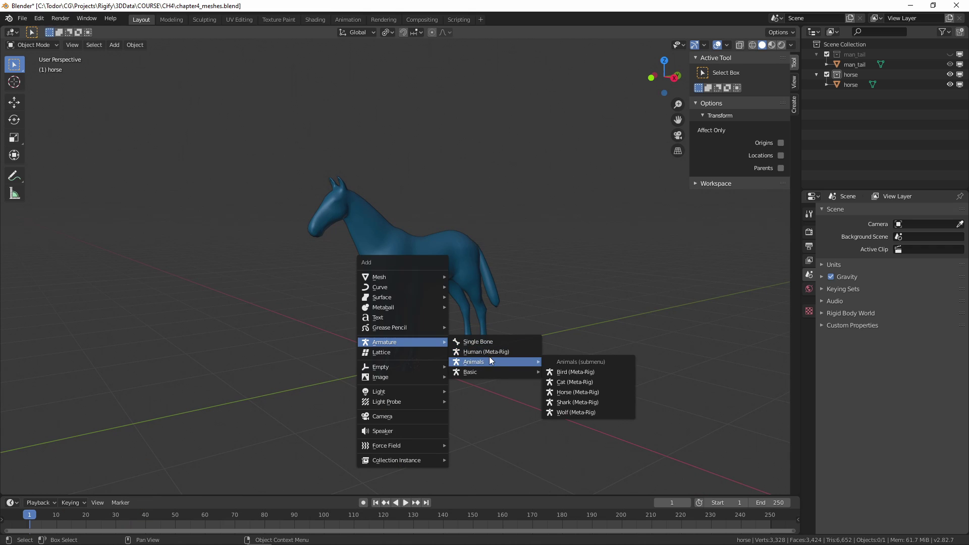
mouse_move(524, 366)
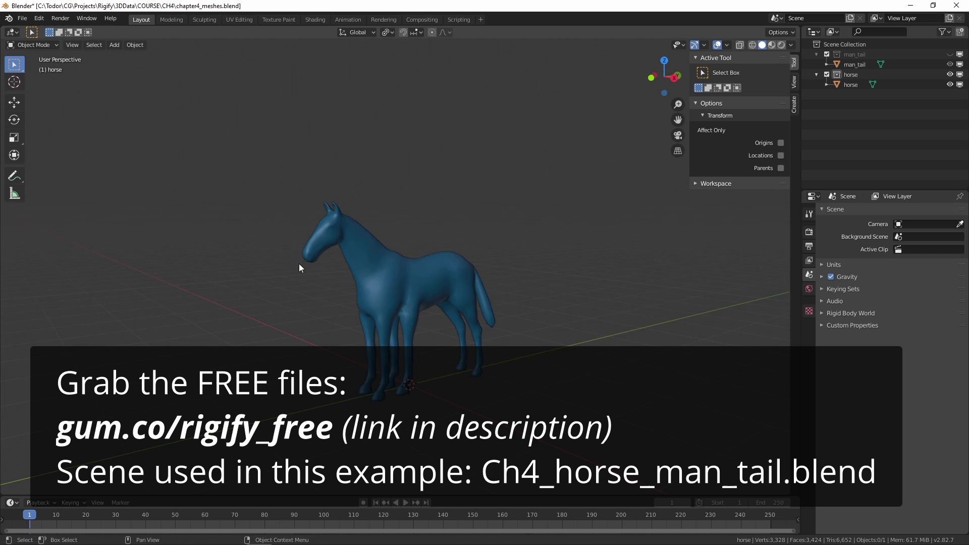
middle_click_drag(459, 327, 410, 319)
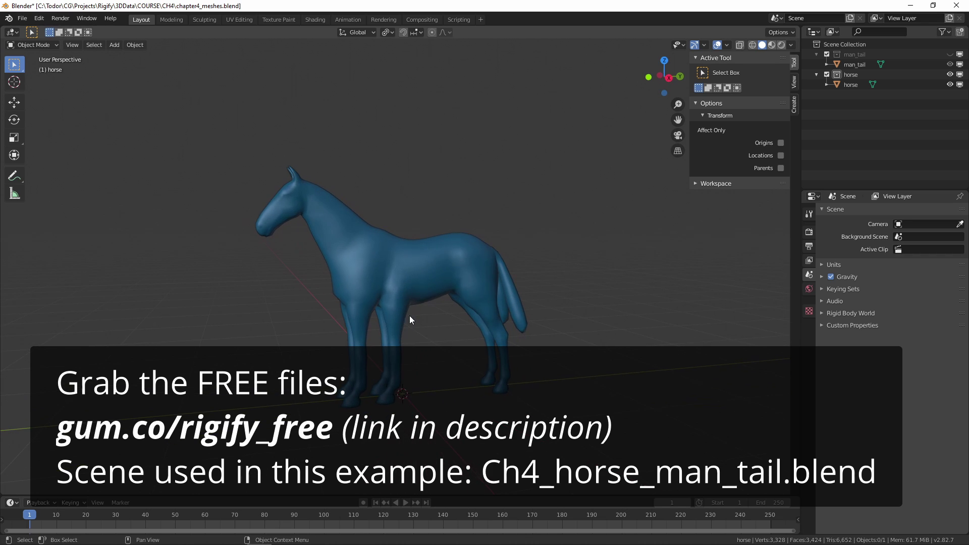
middle_click_drag(470, 373, 543, 279)
middle_click_drag(512, 377, 520, 257)
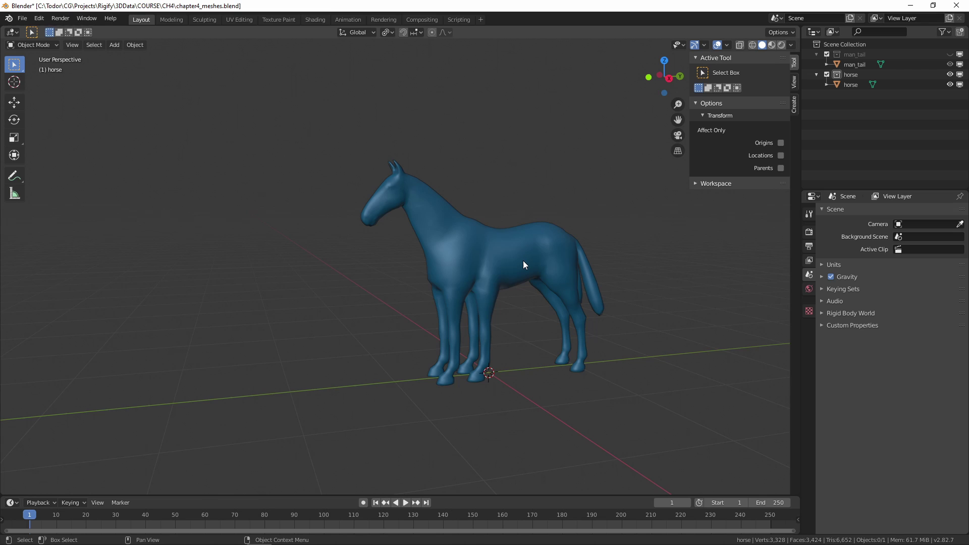
Add a Horse (Meta-Rig) armature and make its bones display in front of the horse mesh.
middle_click_drag(532, 311, 474, 306)
key("shift+a")
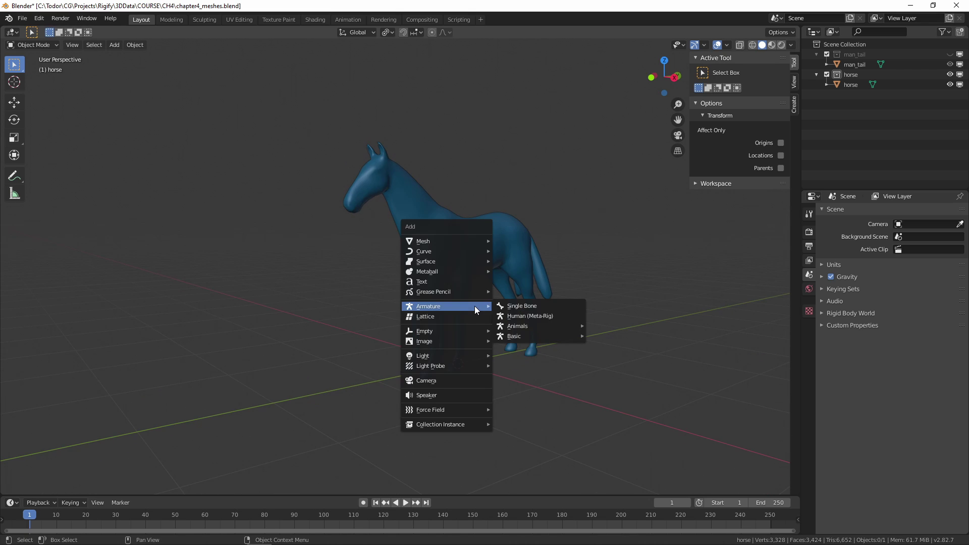
mouse_move(541, 329)
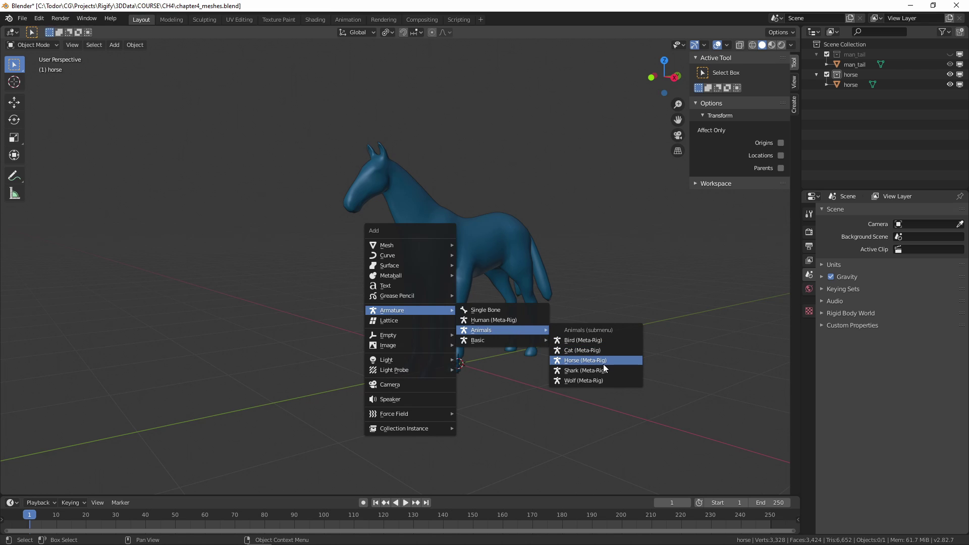
left_click(605, 364)
middle_click_drag(499, 356, 538, 249)
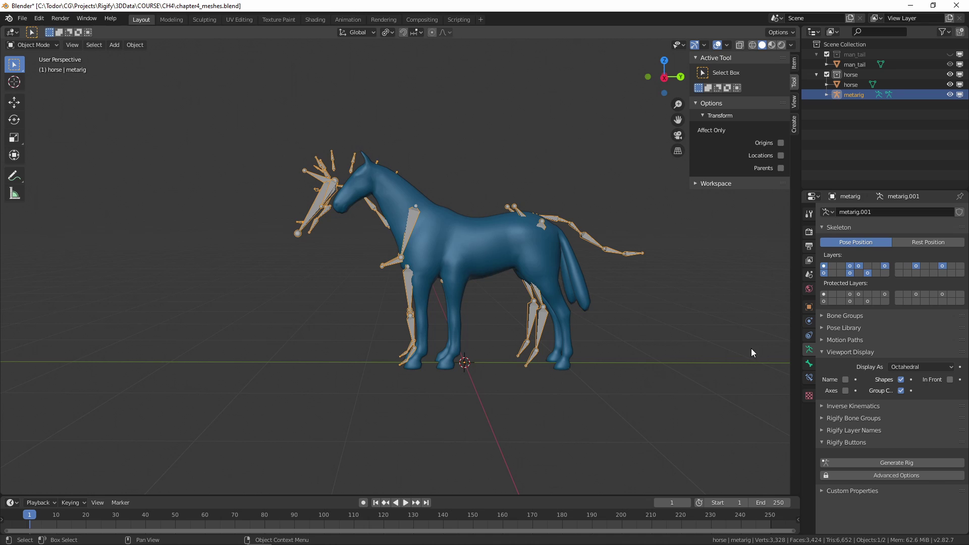
left_click(949, 379)
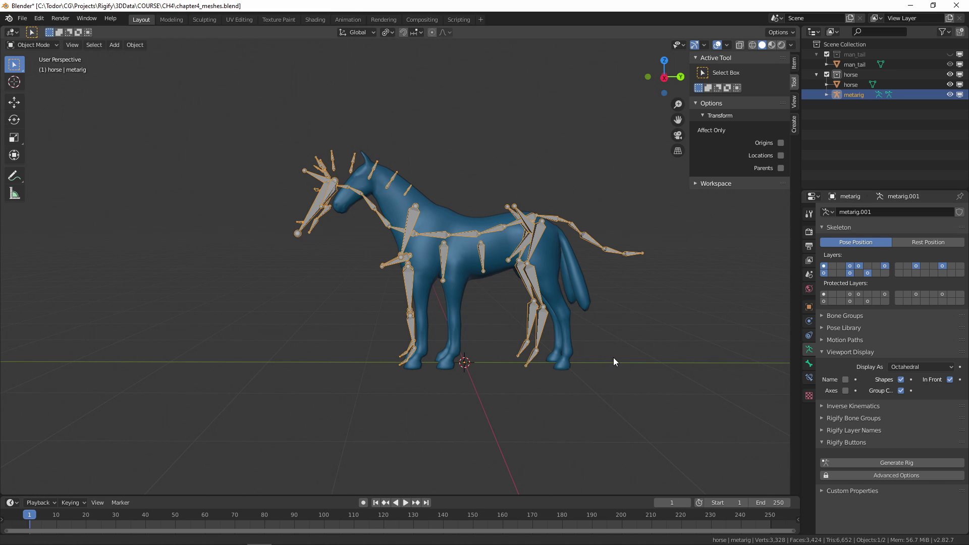
Put the metarig into Edit Mode in the right orthographic view and enable X-Axis Mirror.
middle_click_drag(613, 357, 604, 342)
key("KP_3")
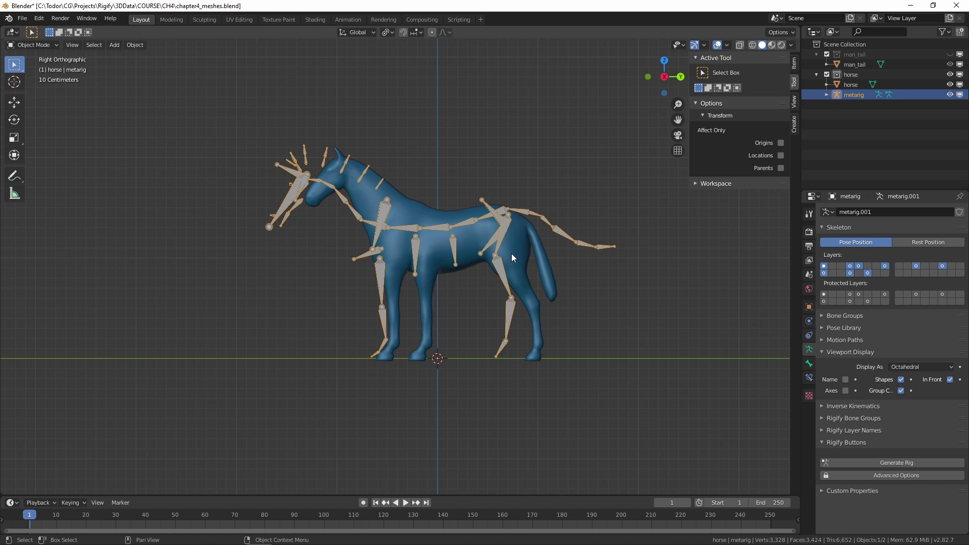
key("Tab")
left_click(578, 256)
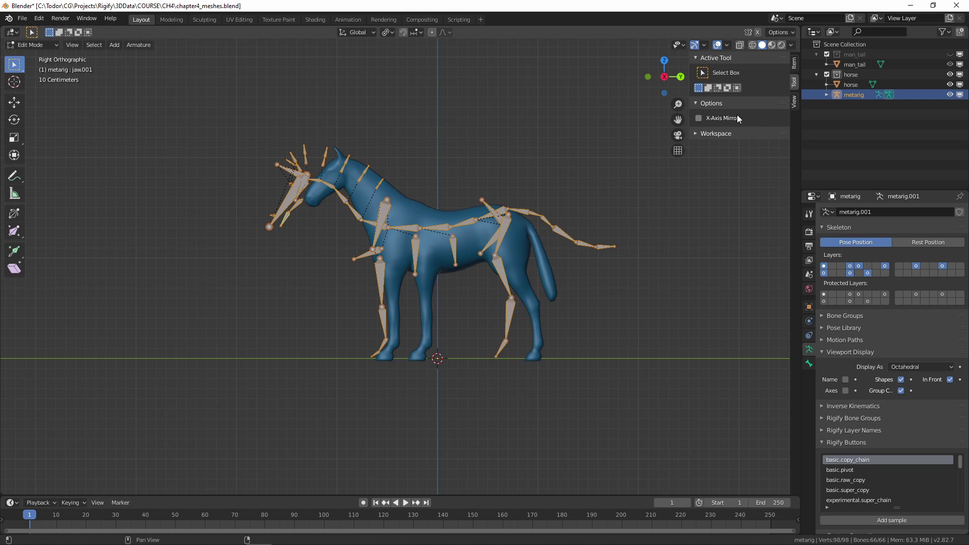
left_click(700, 118)
Reposition the hind leg bones and joints from thigh to hoof so they follow the mesh's hind leg.
scroll(502, 317, "up", 3)
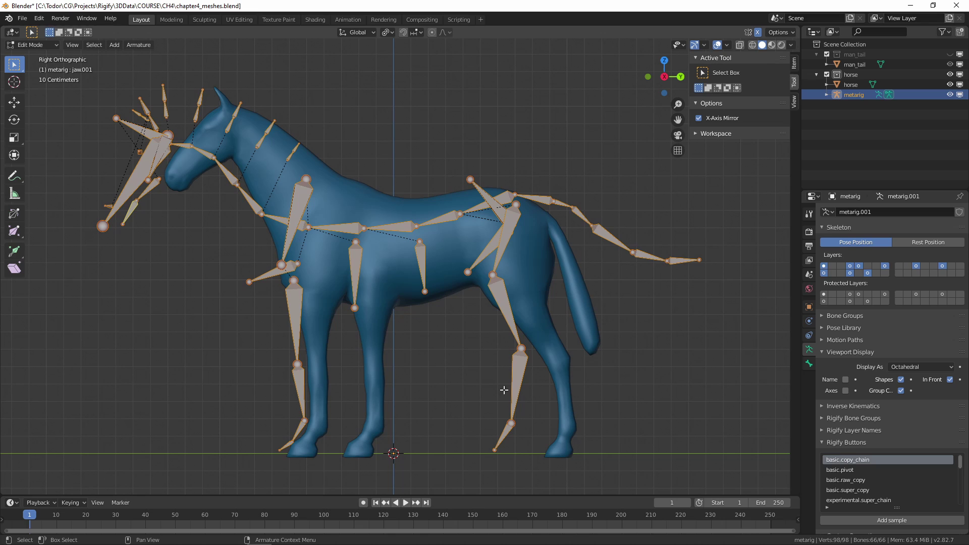
left_click(515, 379)
left_click_drag(507, 247, 516, 251)
left_click_drag(518, 369, 557, 375)
left_click_drag(533, 437, 559, 438)
left_click_drag(570, 437, 556, 459)
left_click_drag(530, 316, 531, 318)
left_click_drag(564, 391, 558, 391)
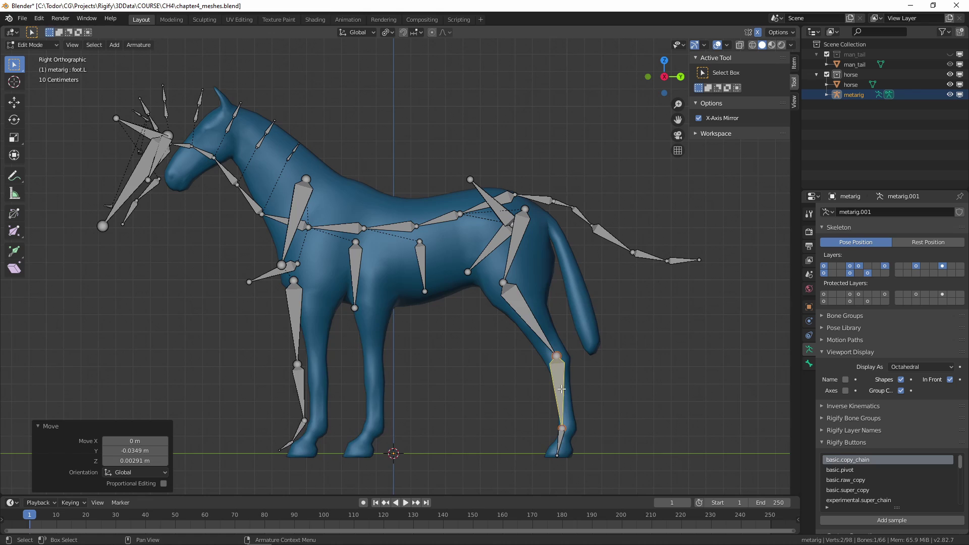
Move the breast bone backward and up into the horse's chest, by about 0.22 m in Y and 0.07 m in Z.
middle_click_drag(454, 353, 536, 338)
left_click(356, 303)
key("l")
left_click_drag(380, 306, 397, 306)
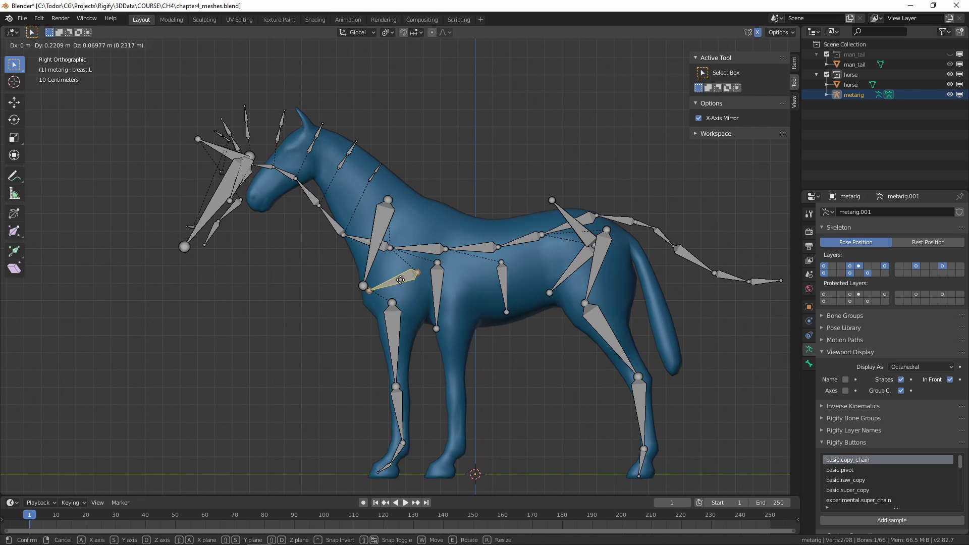
left_click(400, 280)
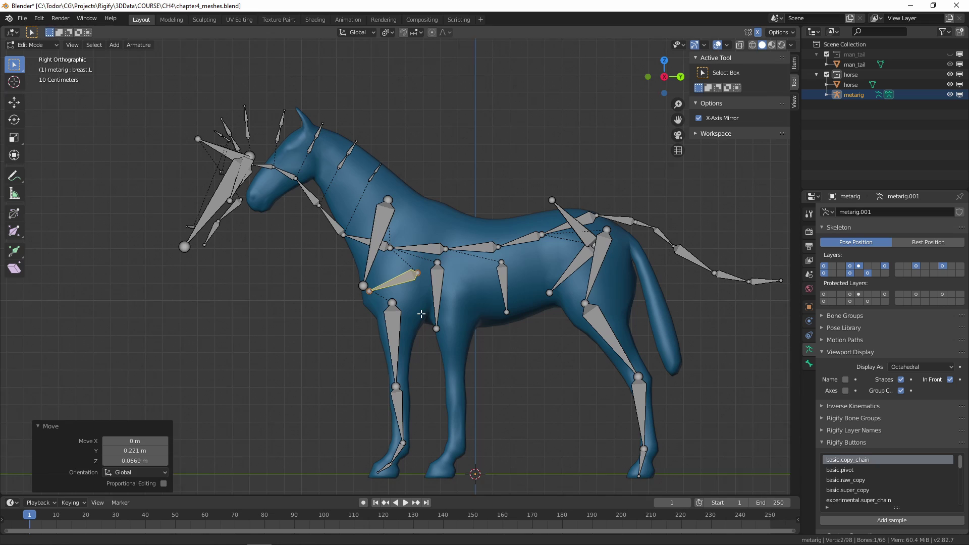
Shorten and reposition the chest bone, then scale the belly bone to about 0.87 and lower it inside the torso.
left_click(437, 289)
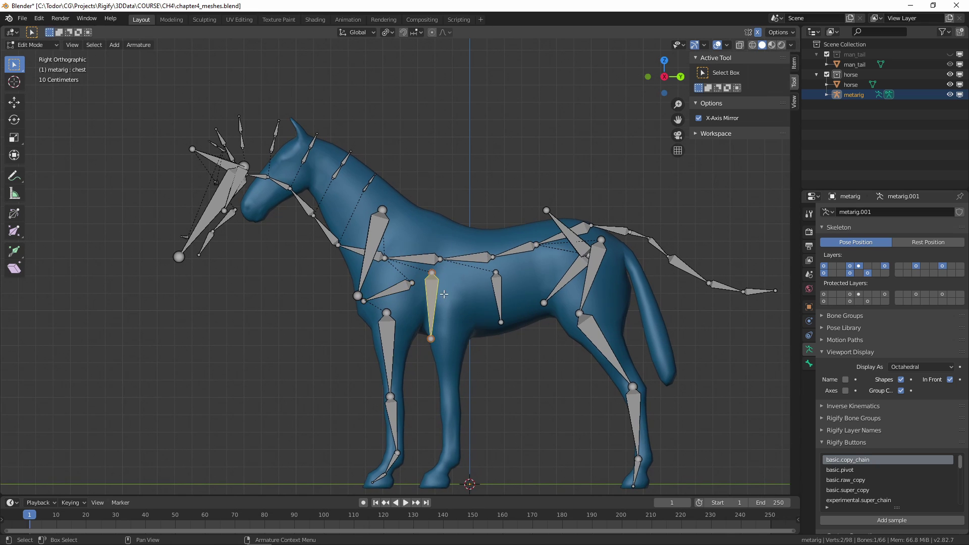
middle_click_drag(444, 294, 436, 274, "shift")
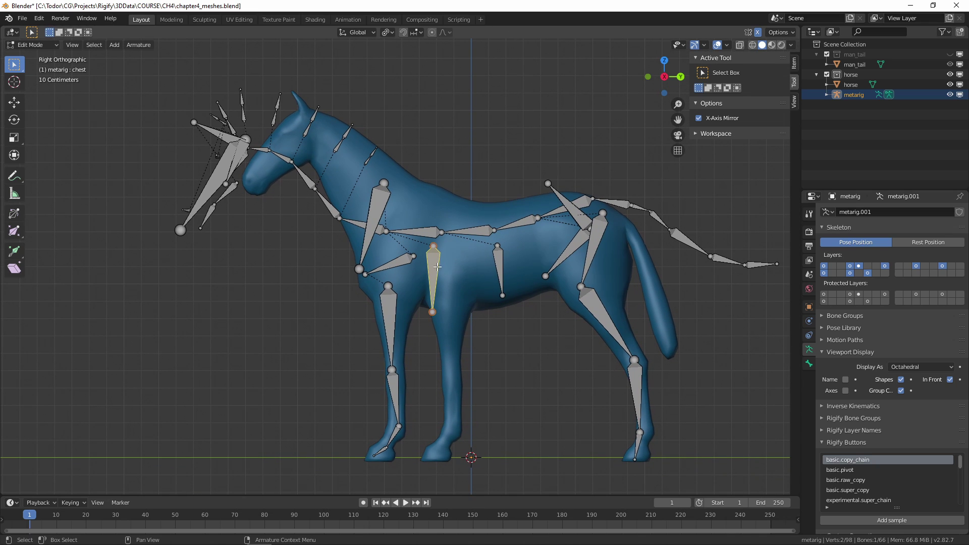
key("g")
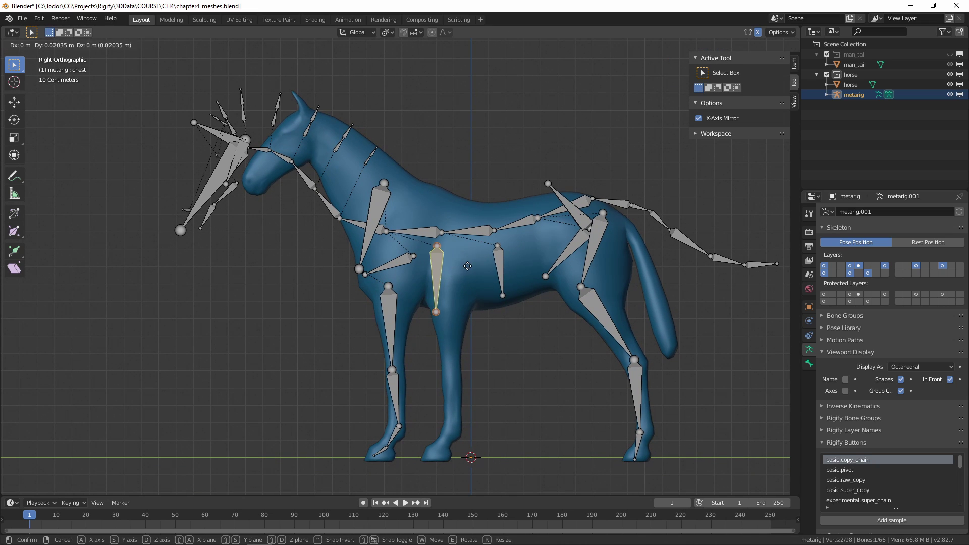
left_click(493, 264)
left_click(498, 266)
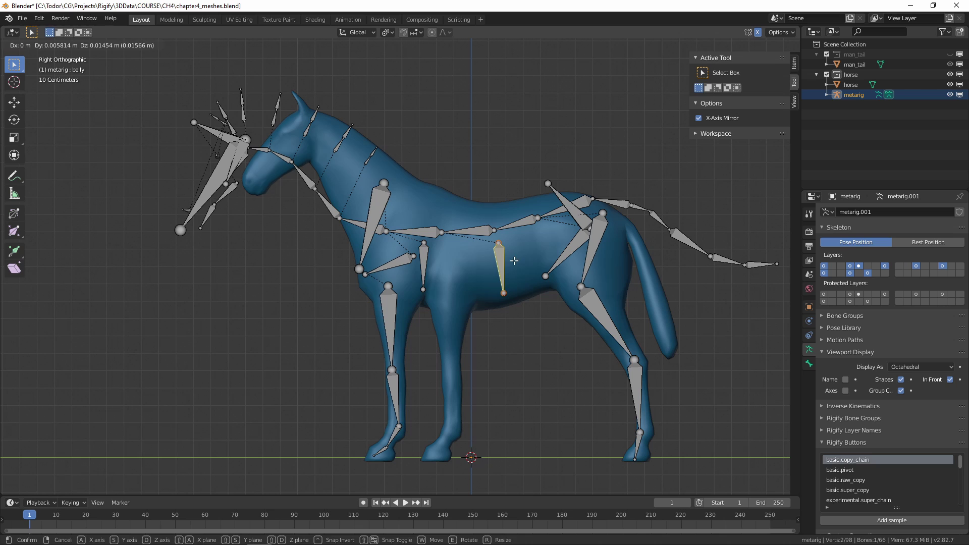
key("s")
left_click(515, 259)
key("w")
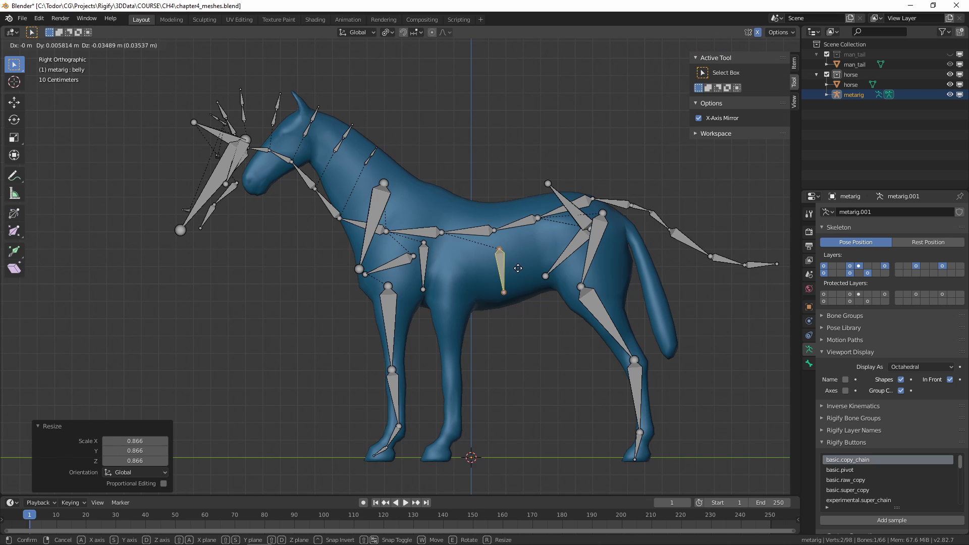
left_click(517, 267)
Lower the spine joints along the horse's back and shift the rearmost spine joint back toward the tail.
left_click_drag(441, 233, 442, 239)
left_click_drag(494, 230, 494, 249)
left_click_drag(538, 217, 540, 240)
left_click_drag(593, 198, 598, 206)
left_click_drag(598, 206, 607, 207)
left_click(606, 206)
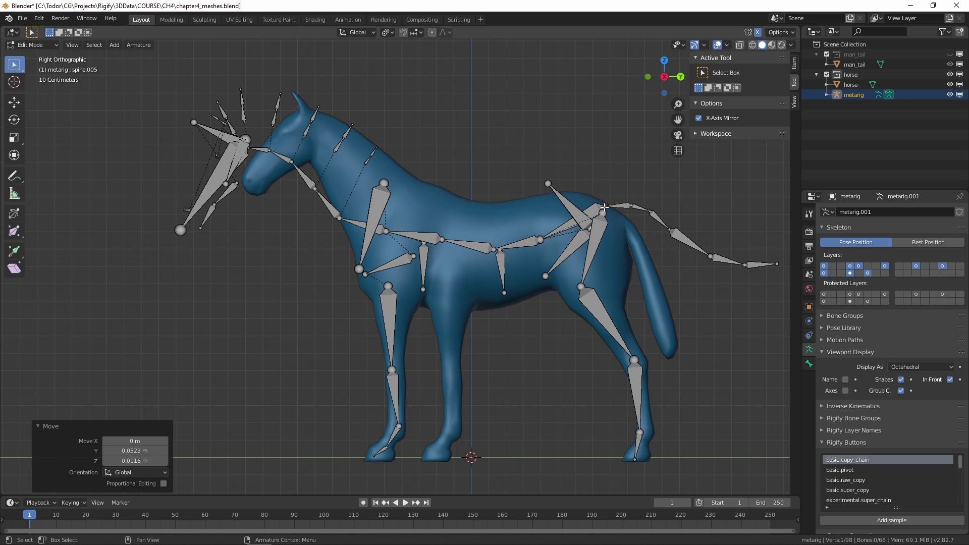
Move the spine.005 bone at the rump about 0.115 m forward in Y so it sits inside the body.
middle_click_drag(523, 236, 528, 231, "shift")
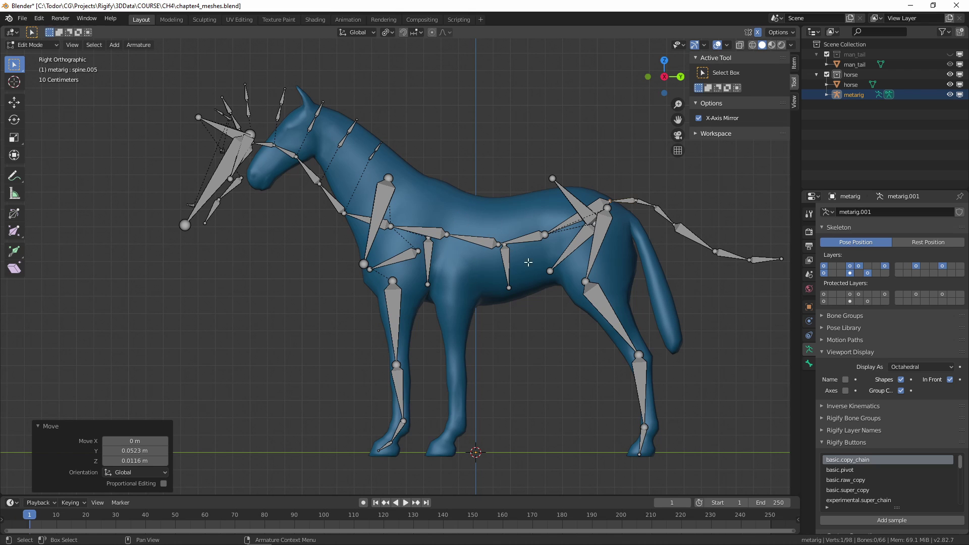
scroll(490, 268, "up", 1)
middle_click_drag(528, 262, 399, 285, "shift")
scroll(400, 285, "up", 1)
left_click(556, 202)
key("g")
left_click(528, 204)
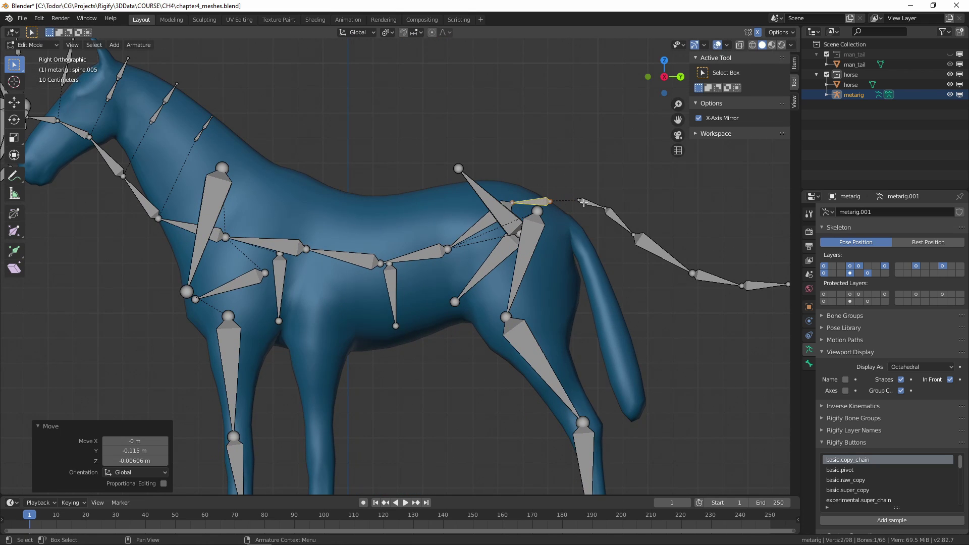
Lower the front joint of the spine.005 bone at the rump by about 0.012 m.
scroll(584, 202, "up", 2)
middle_click_drag(674, 176, 610, 229, "shift")
scroll(596, 211, "up", 1)
left_click(616, 193)
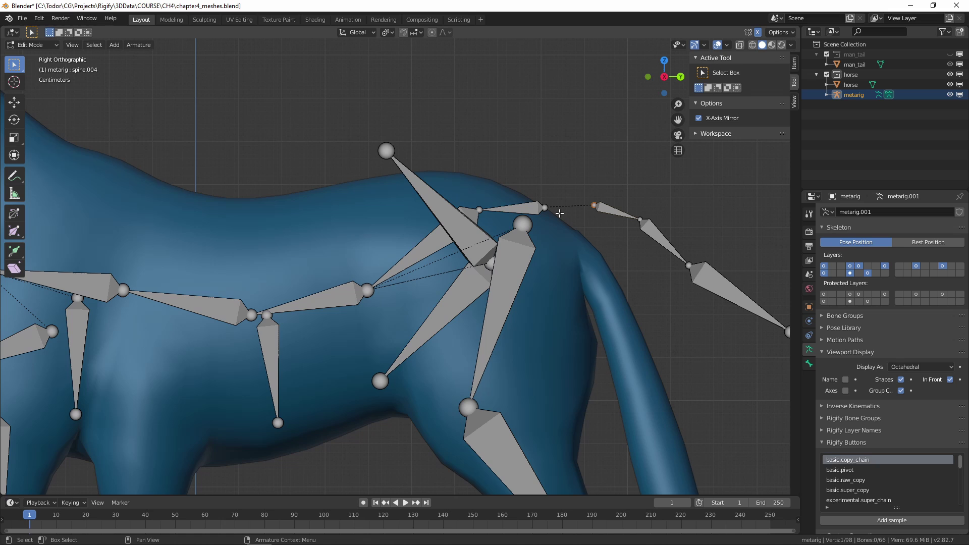
left_click(479, 208)
key("g")
left_click(479, 213)
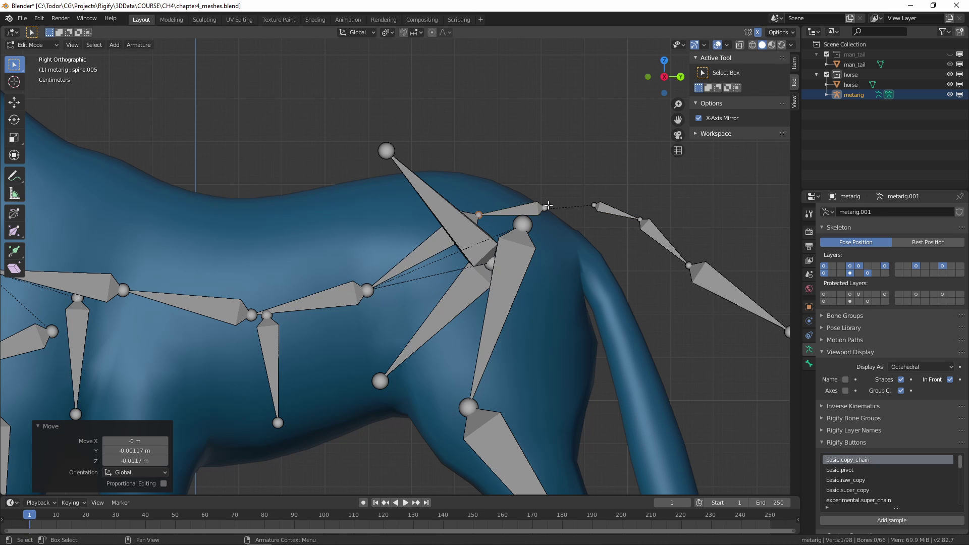
Snap the 3D cursor to the rear joint of spine.005 and snap the start of tail bone spine.004 to it.
left_click(548, 206)
key("shift+s")
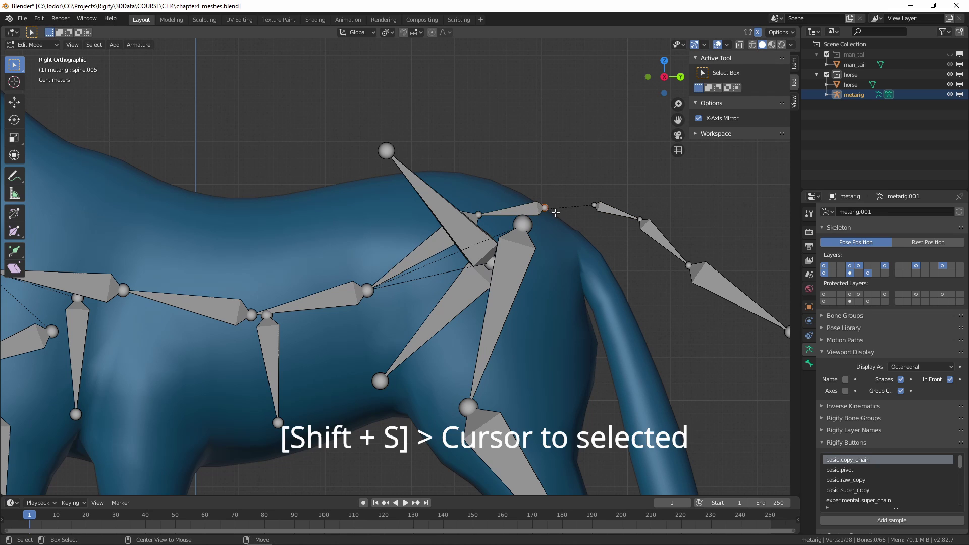
left_click(559, 274)
middle_click_drag(594, 224, 593, 244, "shift")
left_click(590, 224)
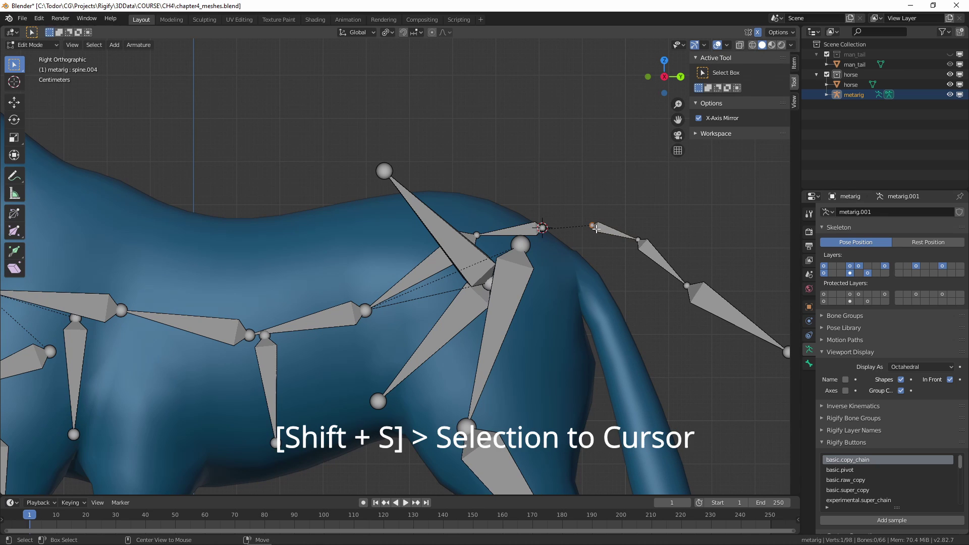
key("shift+s")
left_click(597, 172)
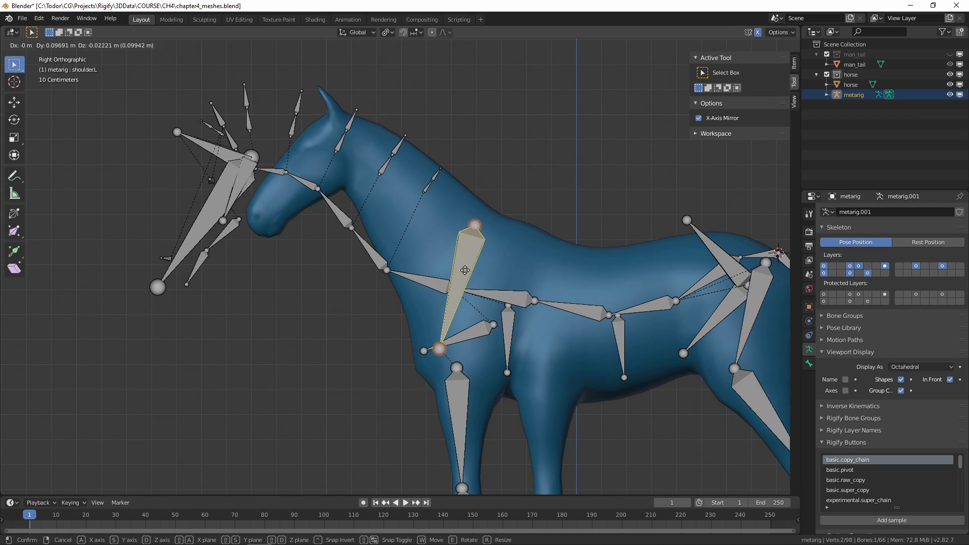
Move and rotate the shoulder bone so it leans back inside the shoulder with its lower end above the front leg bone.
left_click(488, 291)
key("r")
left_click(493, 297)
key("w")
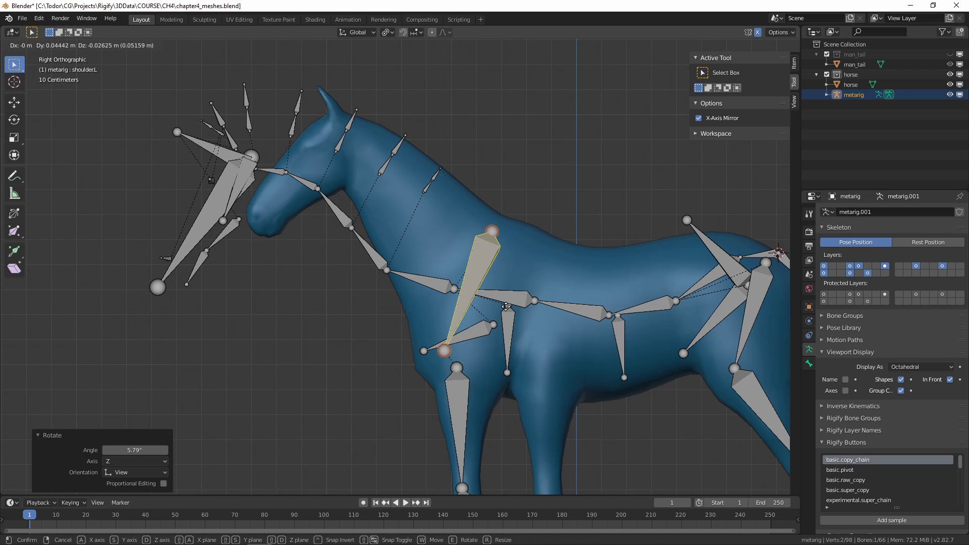
left_click(506, 307)
key("r")
left_click(506, 297)
key("w")
left_click(511, 299)
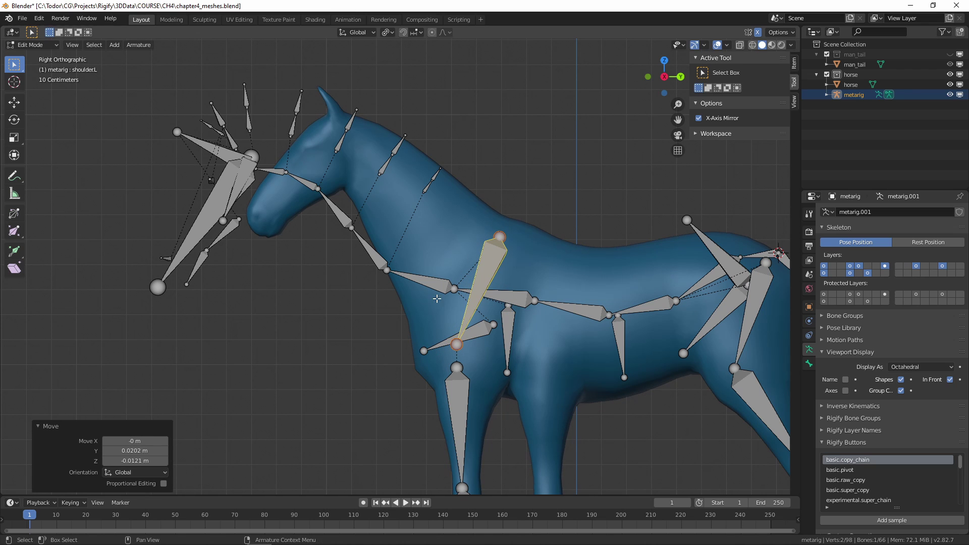
Select all the hair bones along the neck, head and forehead and delete them from the metarig.
middle_click_drag(380, 147, 398, 166, "shift")
left_click_drag(387, 148, 467, 218)
left_click_drag(348, 128, 376, 173, "shift")
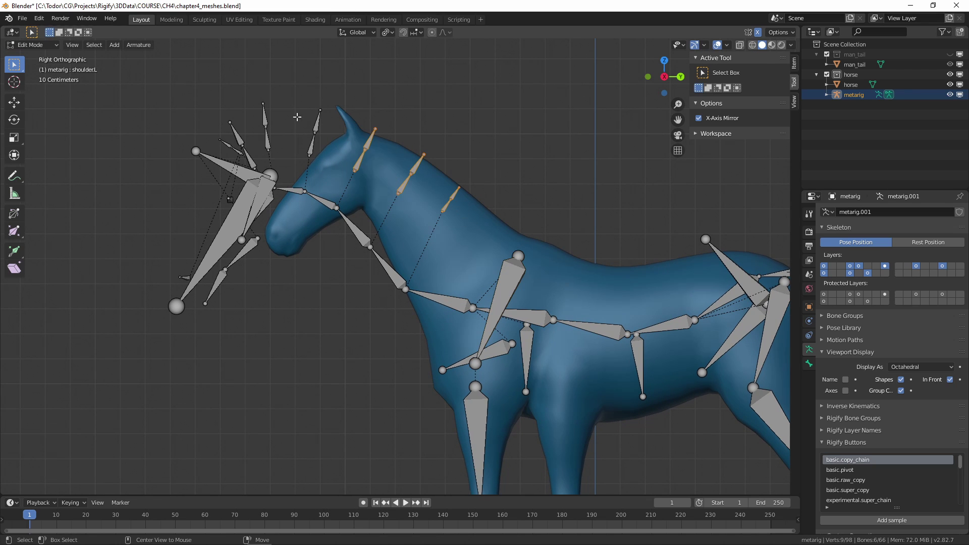
left_click_drag(297, 109, 327, 153, "shift")
middle_click_drag(327, 154, 396, 190, "shift")
scroll(397, 190, "up", 1)
left_click_drag(314, 112, 328, 172, "shift")
left_click_drag(271, 156, 286, 167, "shift")
middle_click_drag(285, 168, 386, 191, "shift")
left_click(291, 172, "shift")
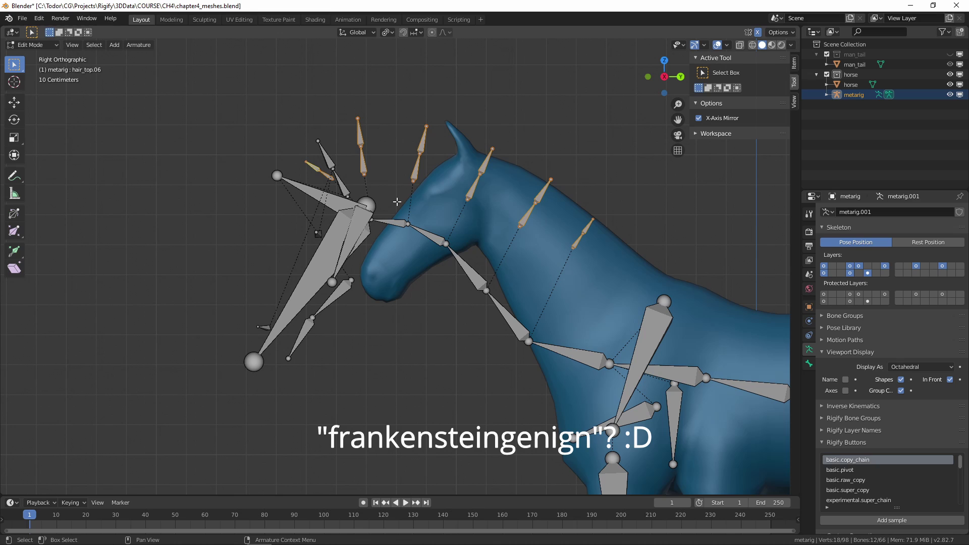
middle_click_drag(397, 202, 399, 206, "shift")
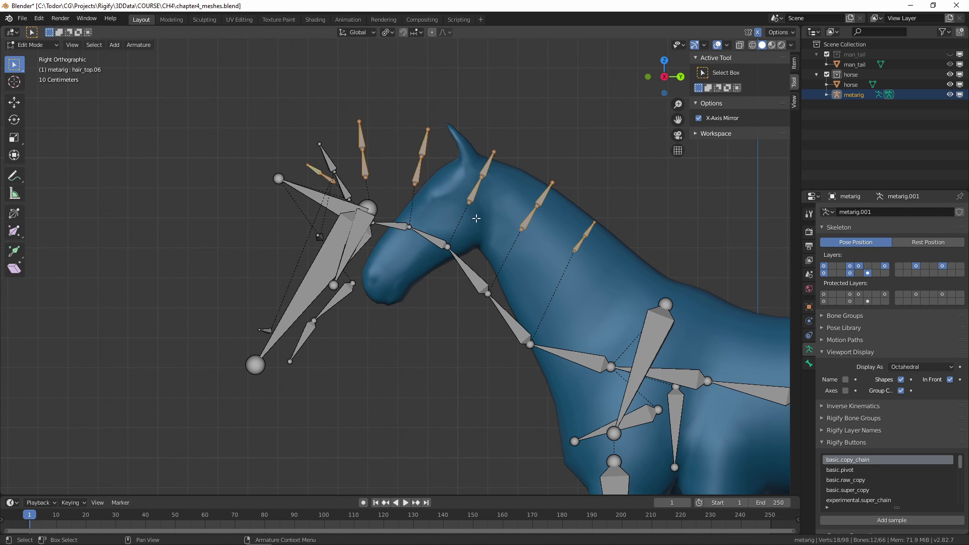
middle_click_drag(476, 218, 450, 203, "shift")
key("x")
left_click(467, 197)
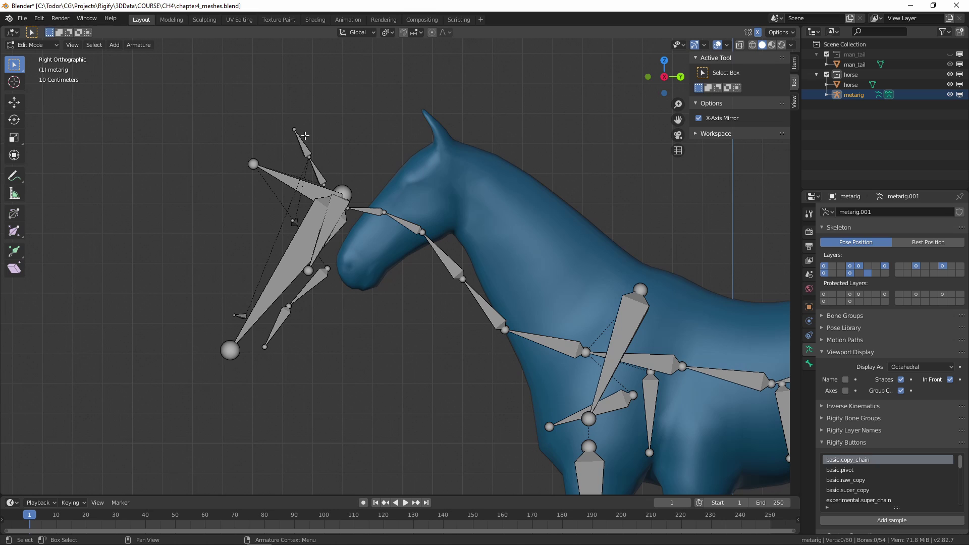
Select both bones of the ear and move them about 0.439 m along Y and 0.072 m up onto the horse's ear.
left_click(315, 170)
left_click(302, 145, "shift")
key("shift+d")
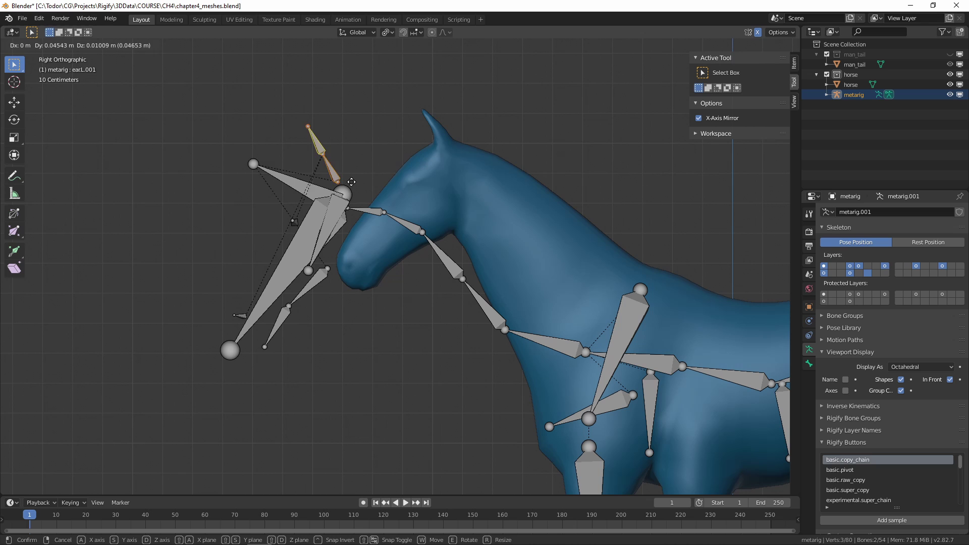
left_click(458, 158)
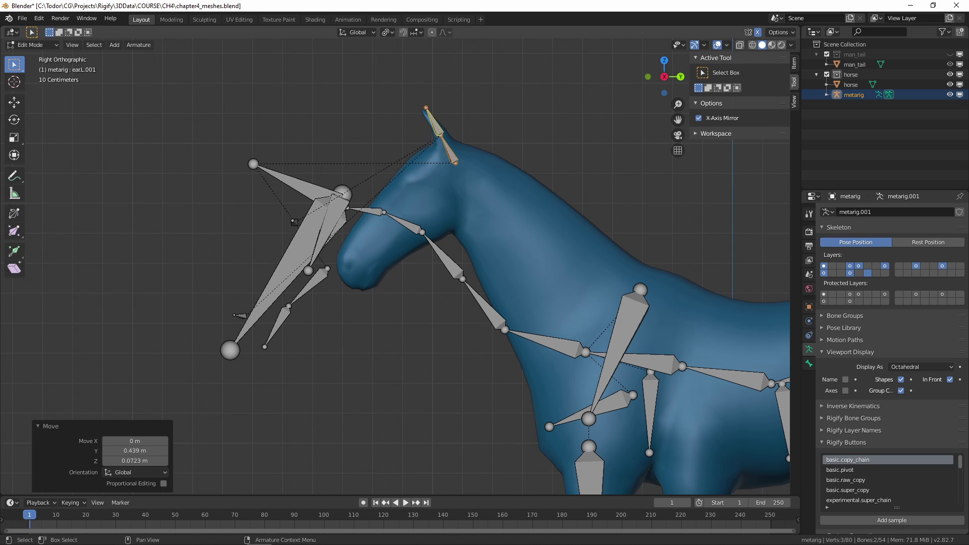
Adjust the ear chain's middle joint and shift its tip about -0.008 m in Y and -0.012 m in Z to follow the ear.
key("g")
left_click(439, 136)
left_click(424, 105)
key("g")
left_click(421, 108)
Test-rotate the base bone of the left ear in Pose Mode, cancel the rotation and return to Edit Mode.
middle_click_drag(389, 230, 472, 241)
scroll(439, 188, "up", 2)
middle_click_drag(439, 188, 537, 110)
key("ctrl+Tab")
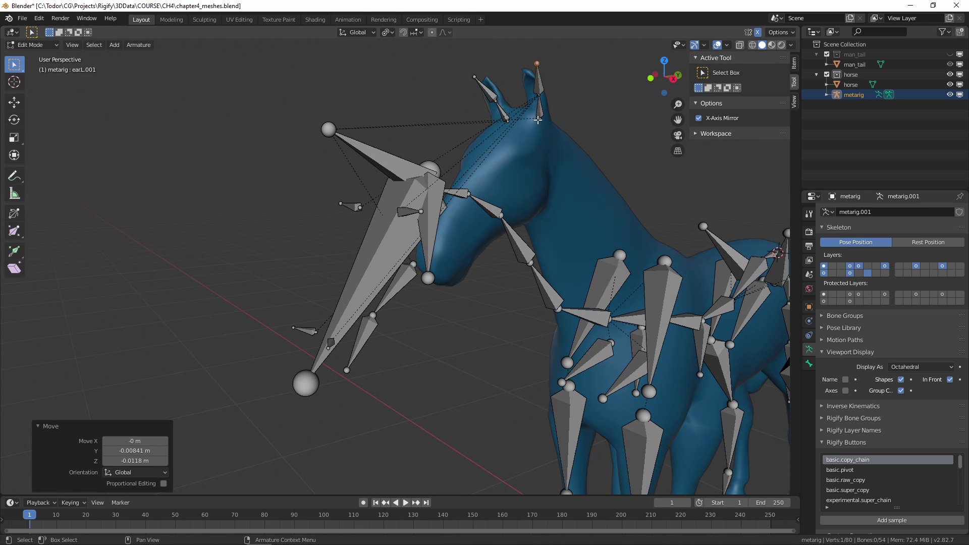
left_click(538, 174)
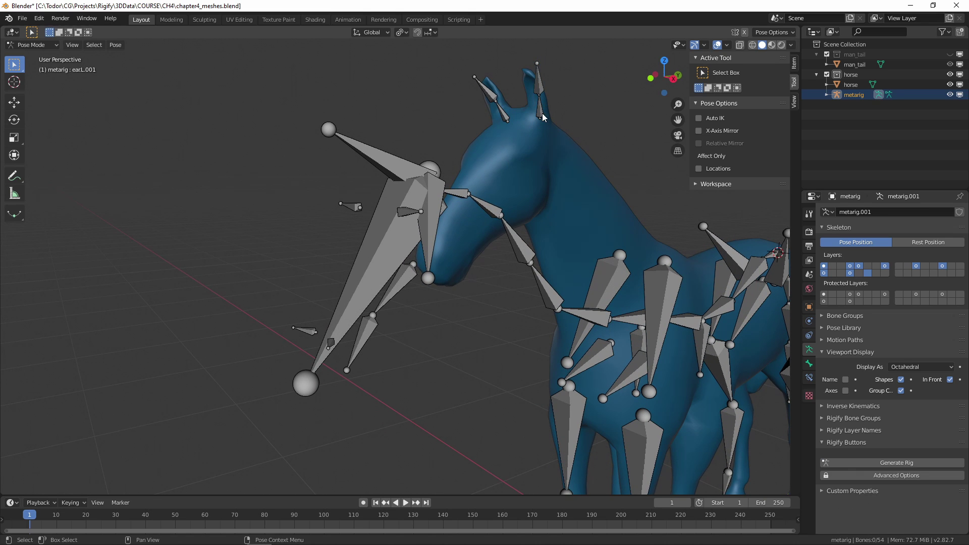
middle_click_drag(543, 121, 556, 119)
key("r")
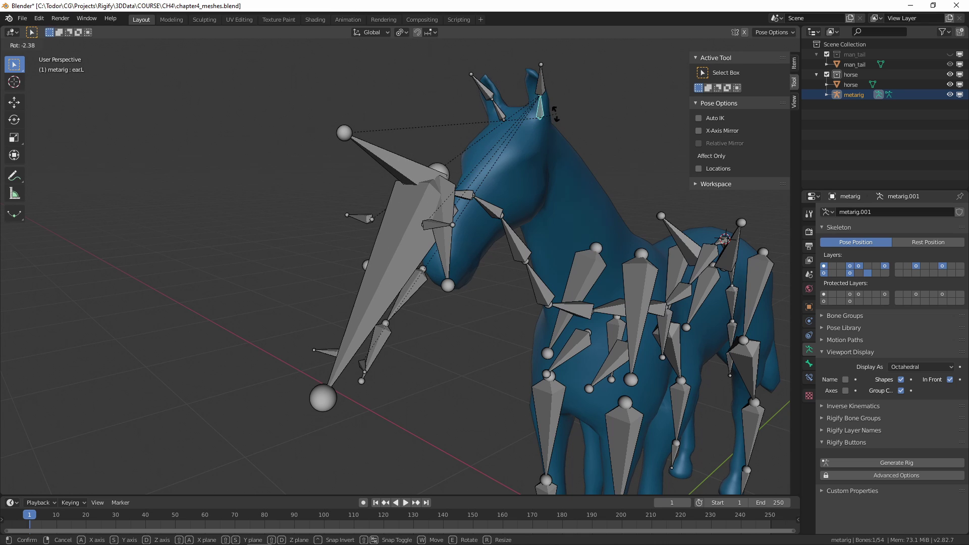
key("Escape")
middle_click_drag(413, 303, 405, 221)
key("ctrl+Tab")
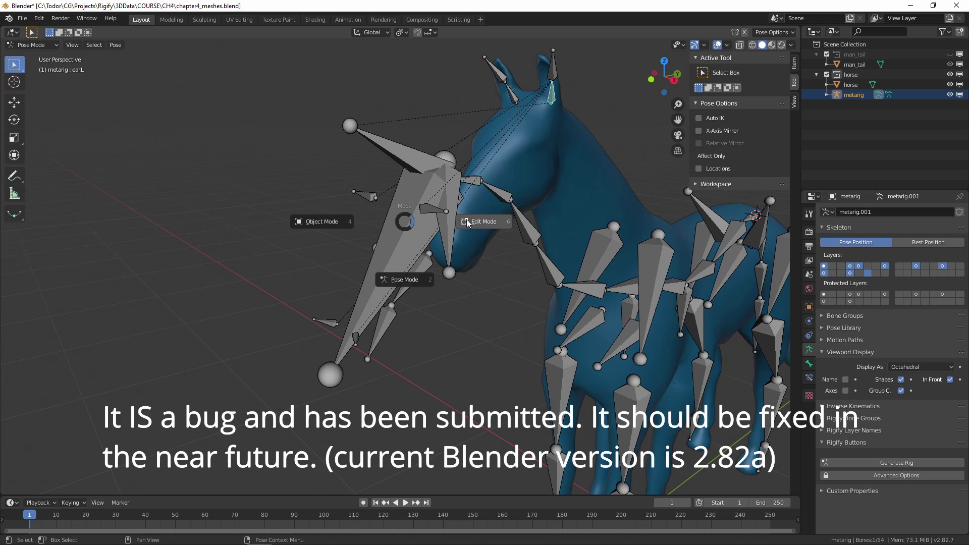
left_click(493, 222)
Parent both eye bones and both nose bones to the head bone spine.013 using Keep Offset.
left_click(428, 205)
left_click(366, 195, "shift")
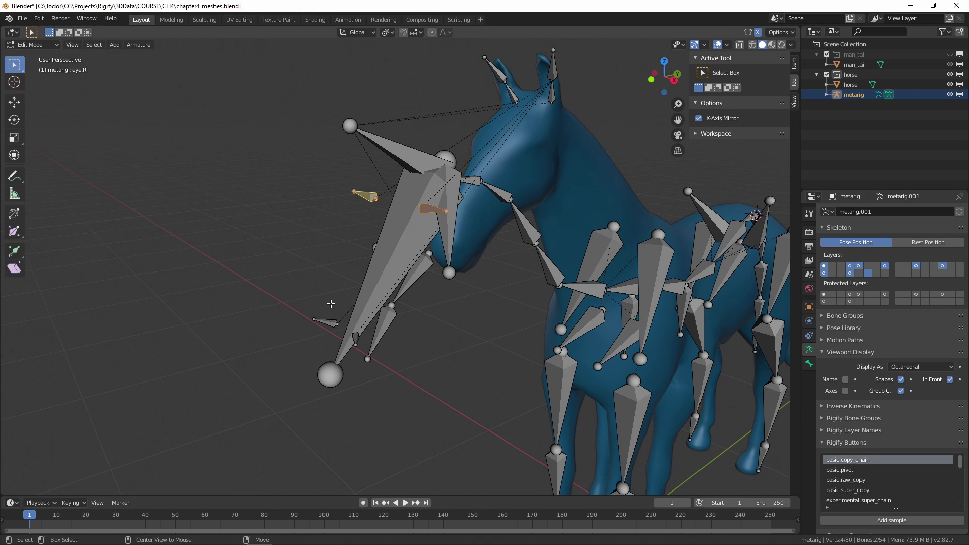
left_click(333, 323, "shift")
left_click(356, 339, "shift")
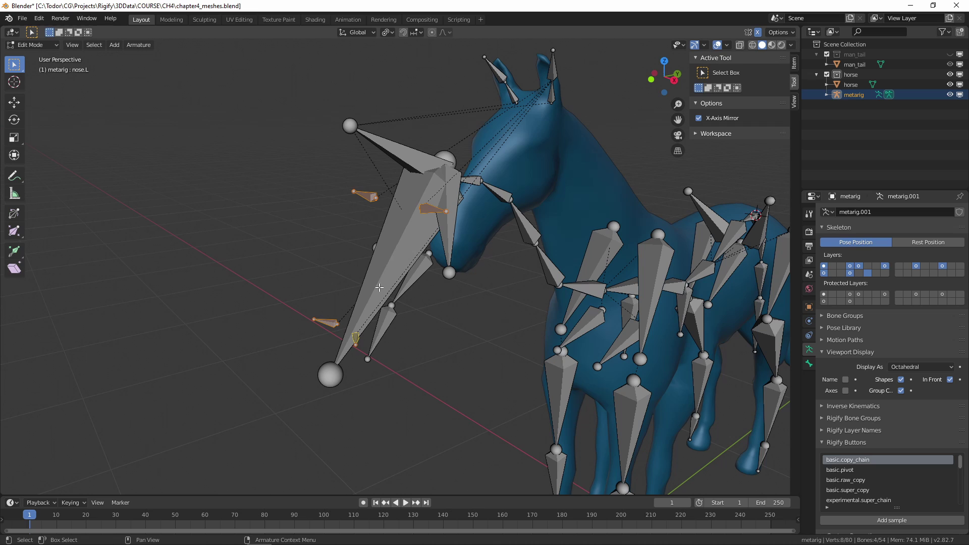
left_click(392, 240, "shift")
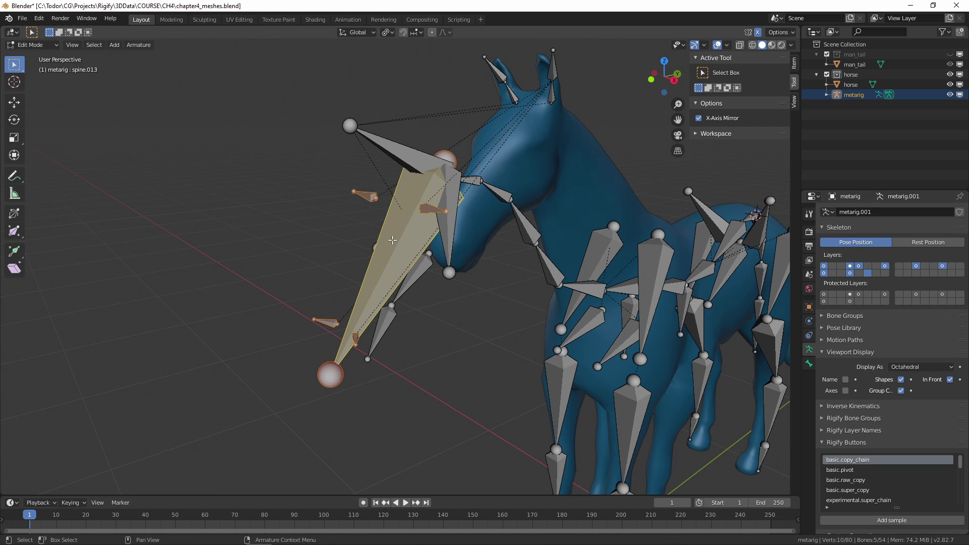
key("ctrl+p")
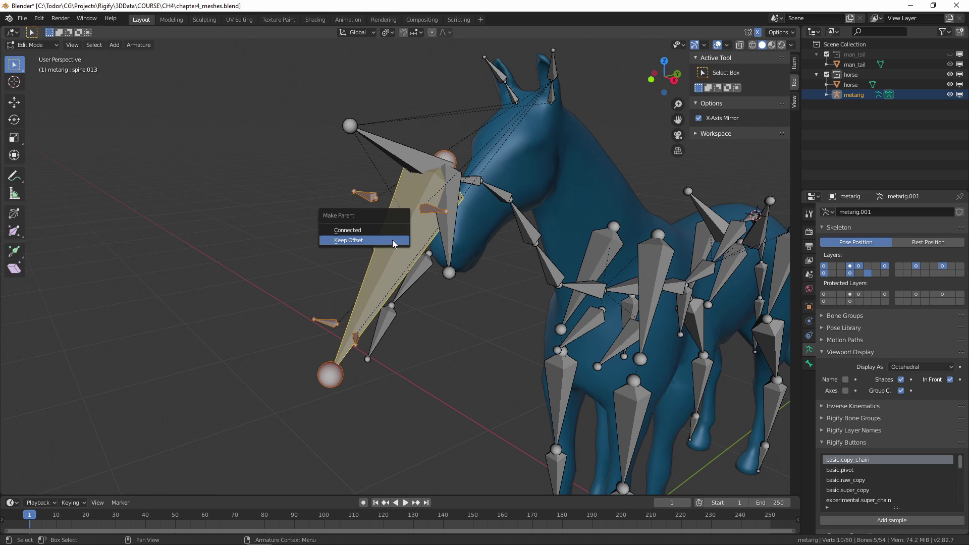
left_click(392, 240)
Check the new parenting by test-rotating spine.013 in Pose Mode, and return to Edit Mode.
key("ctrl+Tab")
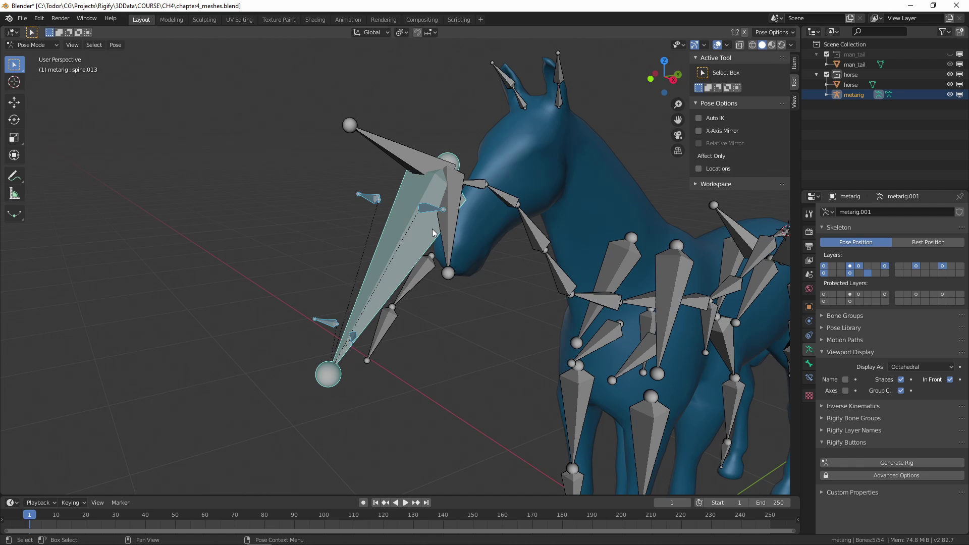
key("r")
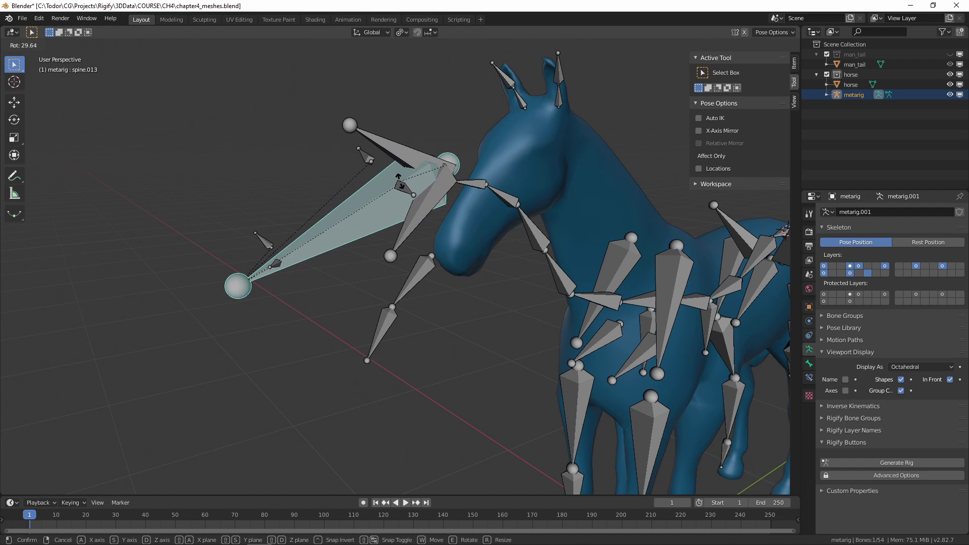
left_click(404, 255)
key("ctrl+Tab")
left_click(444, 282)
Parent the jaw bone to spine.013 using Keep Offset.
left_click(419, 278)
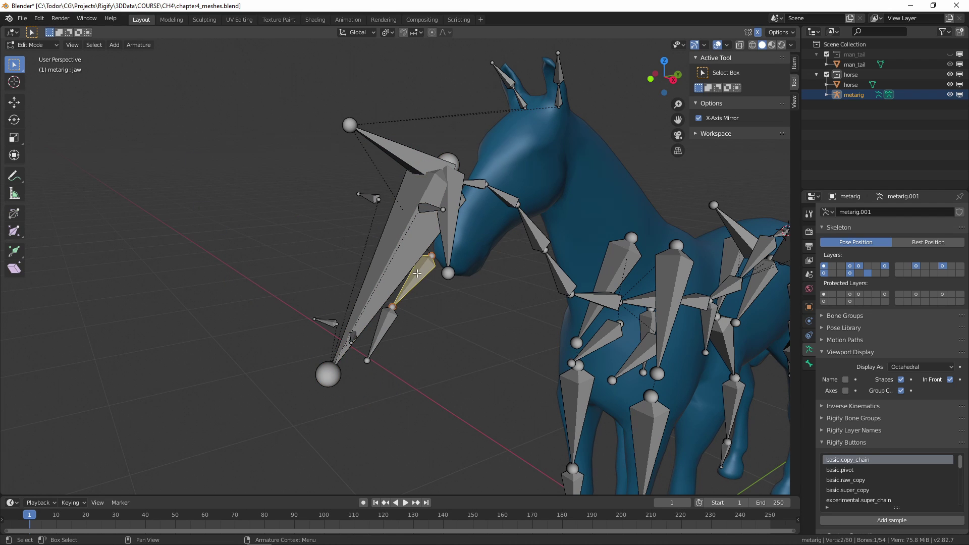
left_click(400, 251, "shift")
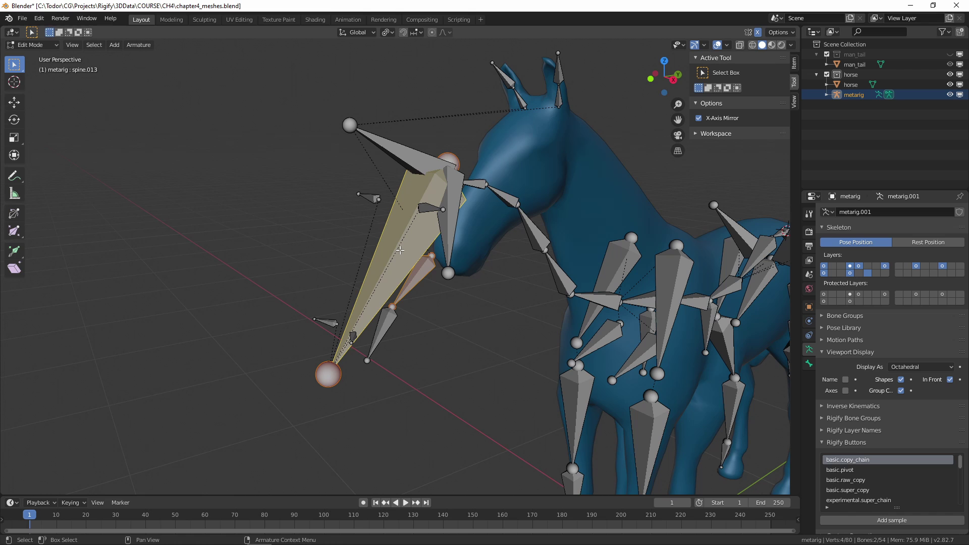
key("ctrl+p")
left_click(401, 251)
Move the front joint of spine.010 about 0.191 m in Y and 0.107 m in Z into the neck base, and bring the following joint inside the neck.
key("KP_3")
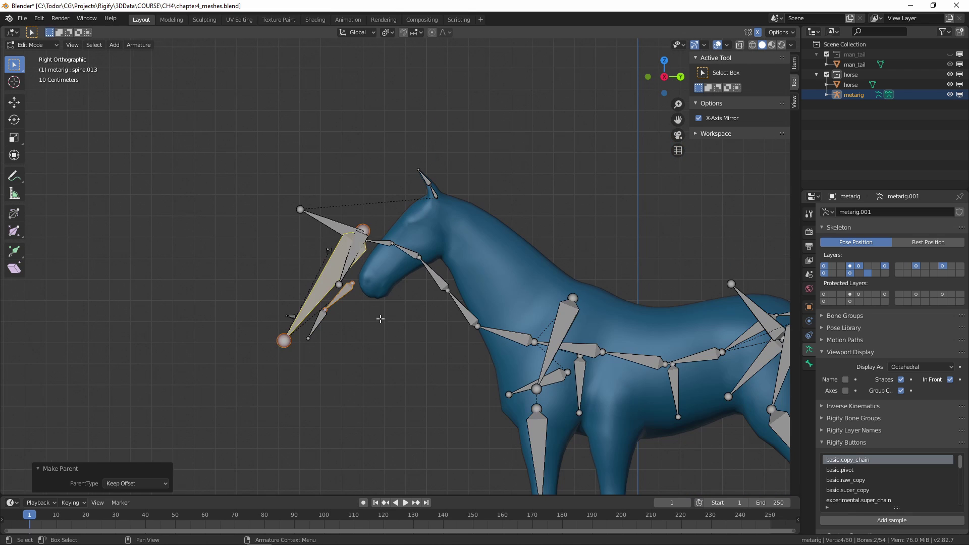
left_click(478, 328)
left_click_drag(489, 331, 523, 315)
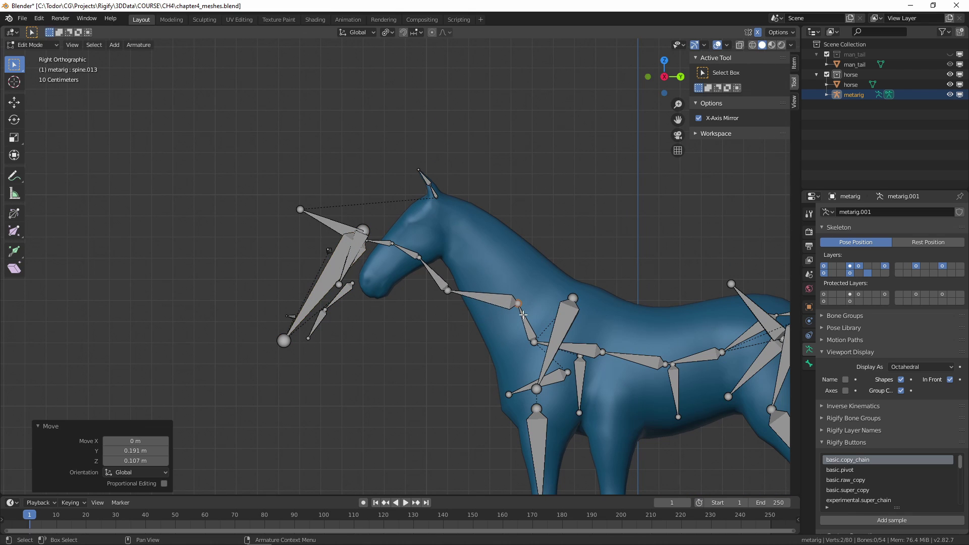
left_click_drag(453, 297, 500, 289)
left_click(533, 341)
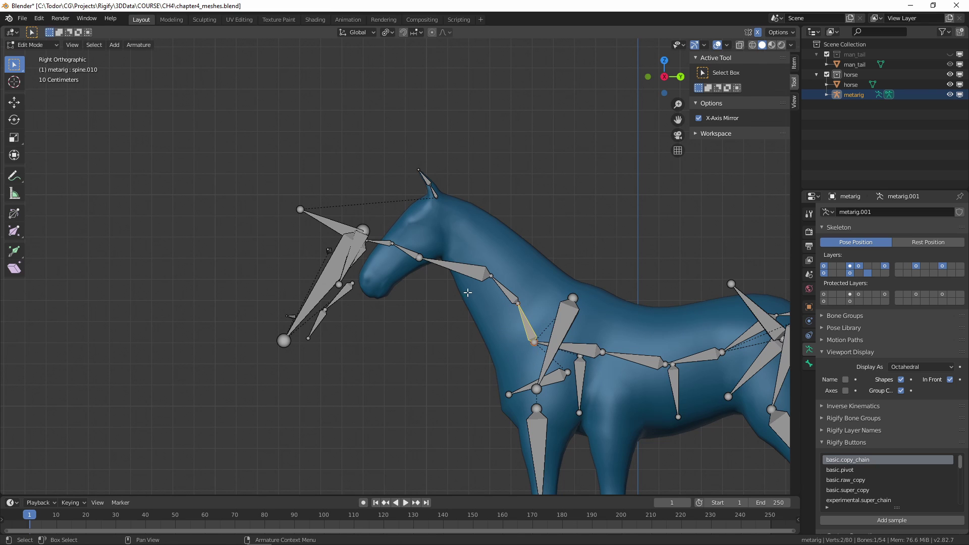
Move the next neck joint back into the upper neck and nudge the joint below it to follow the neck's curve.
middle_click_drag(442, 271, 446, 293, "shift")
left_click(425, 281)
key("g")
left_click(482, 271)
left_click(496, 297)
key("g")
left_click(505, 297)
Place the two upper neck joints behind the head and move the end of spine.016 about 0.31 m in Y and -0.327 m in Z to the muzzle.
left_click(399, 267)
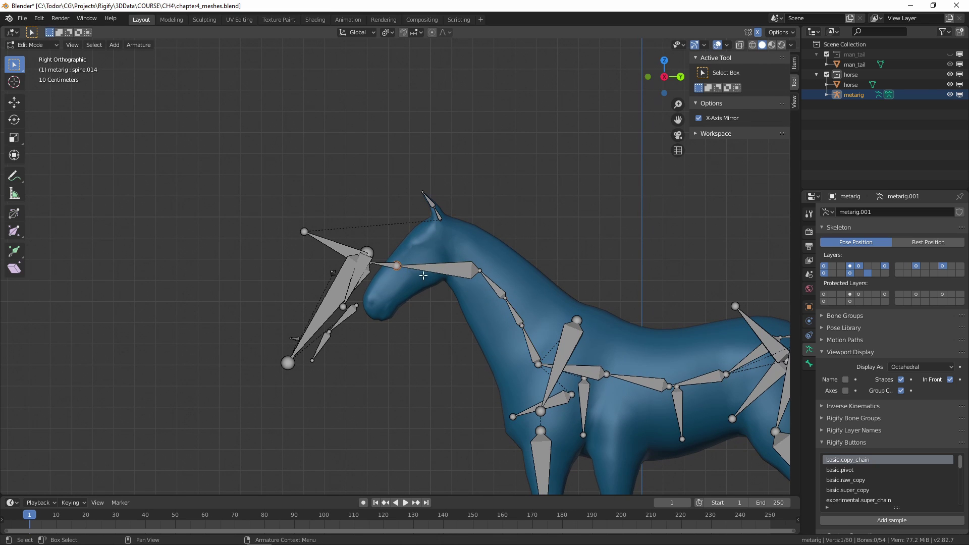
key("g")
left_click(477, 264)
left_click(374, 263)
key("g")
left_click(455, 242)
left_click(311, 237)
key("g")
left_click(378, 308)
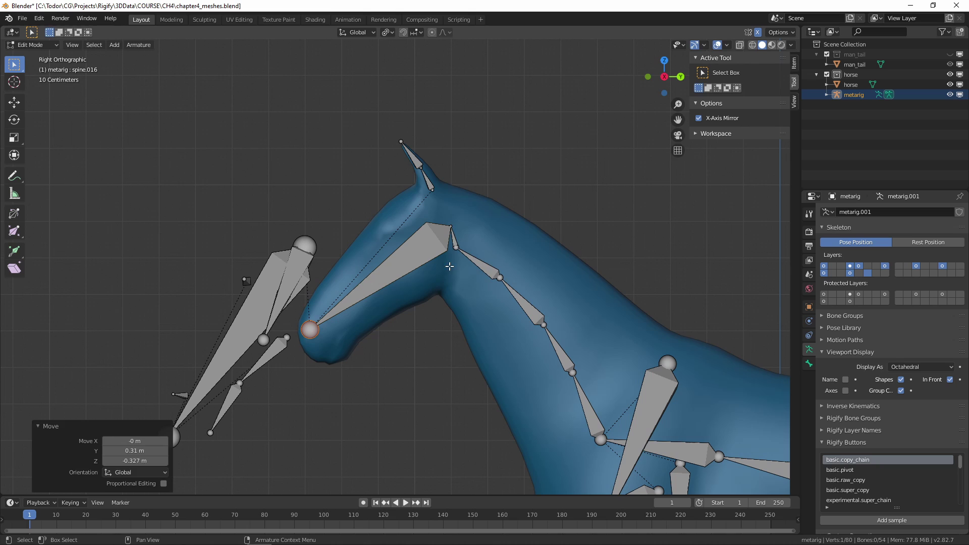
Nudge the two middle neck joints so the bone chain curves smoothly through the horse's neck.
left_click(499, 278)
key("g")
left_click(511, 286)
left_click(544, 325)
key("g")
scroll(395, 261, "down", 3)
left_click(328, 284)
Select the stray head, eye, nose and jaw bones, excluding the muzzle joint, move them onto the horse's head and rotate them about 12.7°.
left_click_drag(238, 233, 340, 369)
scroll(328, 311, "up", 2)
key("c")
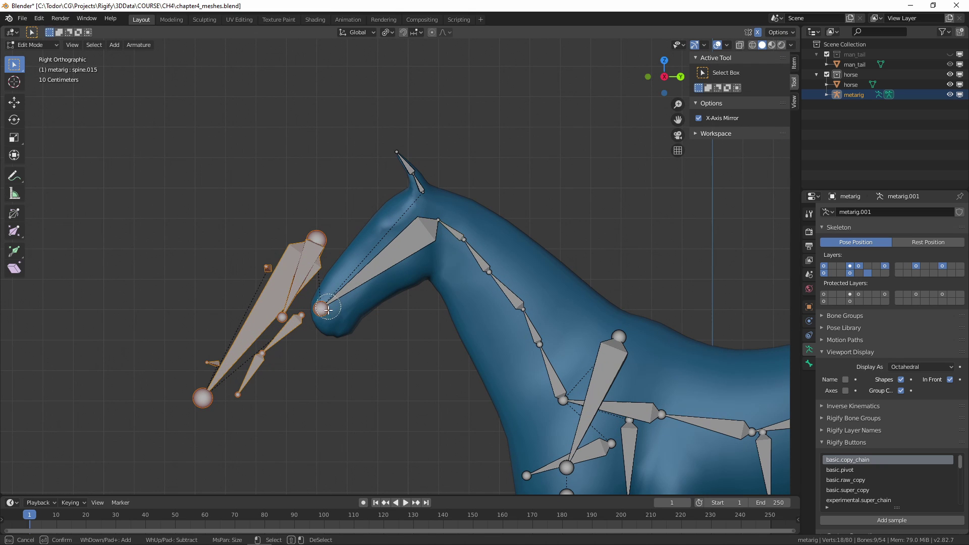
key("Escape")
key("r")
left_click(453, 297)
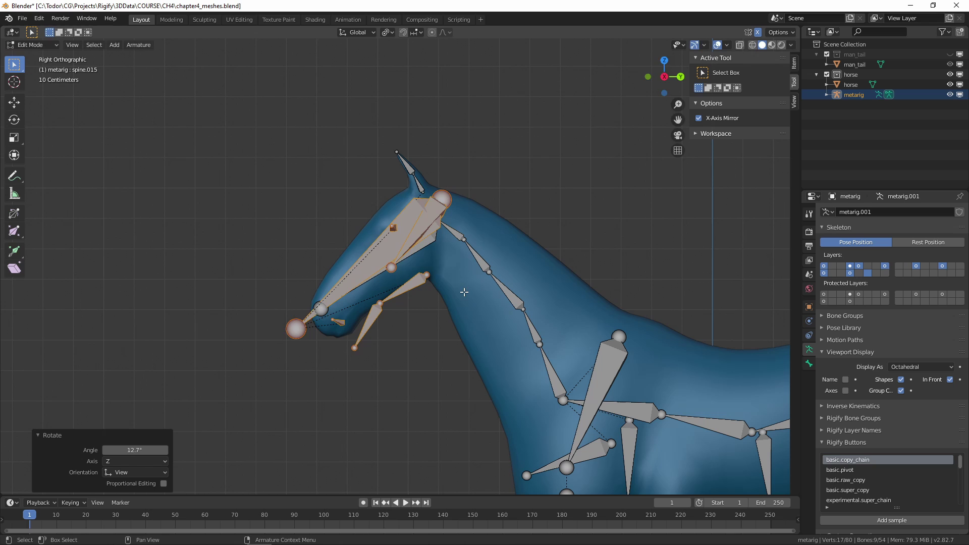
Scale and shift the head bones to fit the horse's head, and move the two jaw bones about 0.057 m up into the lower jaw.
key("s")
left_click(450, 287)
scroll(494, 225, "up", 2)
key("g")
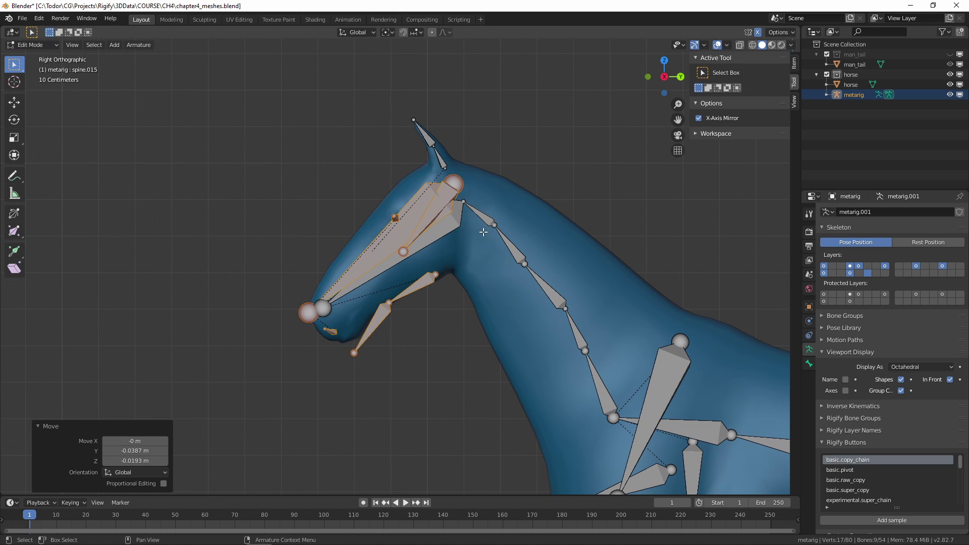
key("alt+a")
left_click_drag(427, 284, 419, 289)
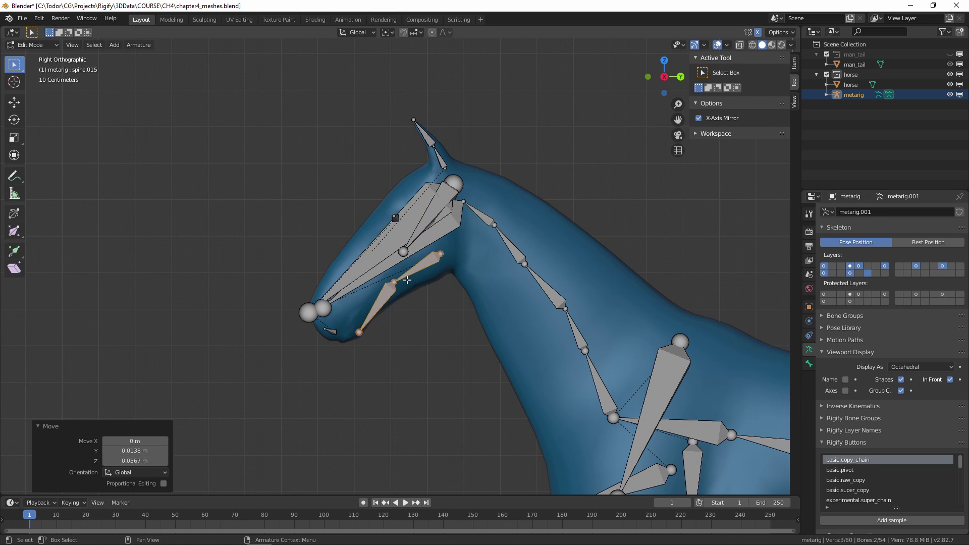
Select the whole hind leg bone chain and move it about -0.047 m along X to fit inside the leg.
middle_click_drag(407, 302, 373, 327)
key("l")
scroll(404, 338, "down", 4)
scroll(404, 338, "up", 5)
key("g")
left_click(429, 333)
key("l")
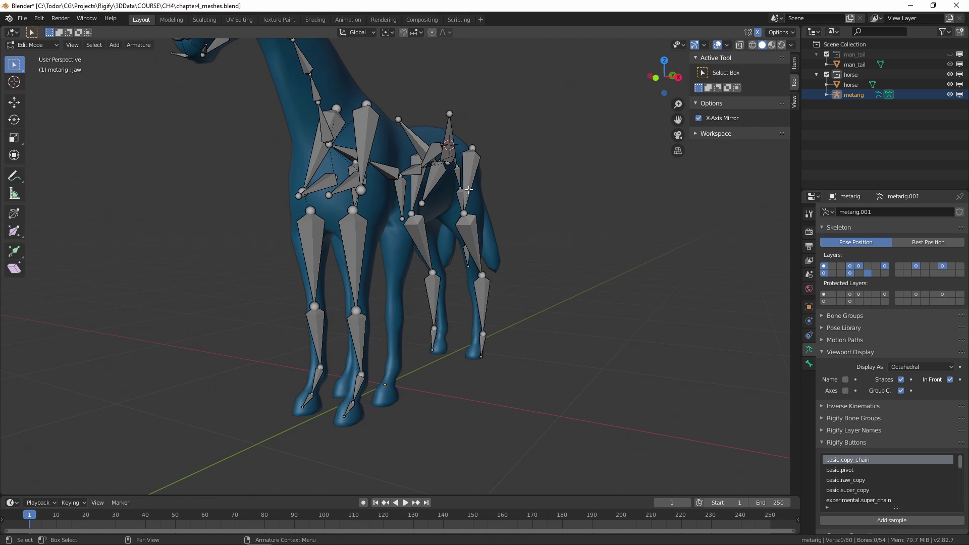
key("g")
key("x")
left_click(454, 242)
Duplicate the left shoulder bone and front leg chain and move the copy about 0.322 m along Y onto the middle leg.
middle_click_drag(454, 242, 304, 268)
scroll(372, 222, "down", 2)
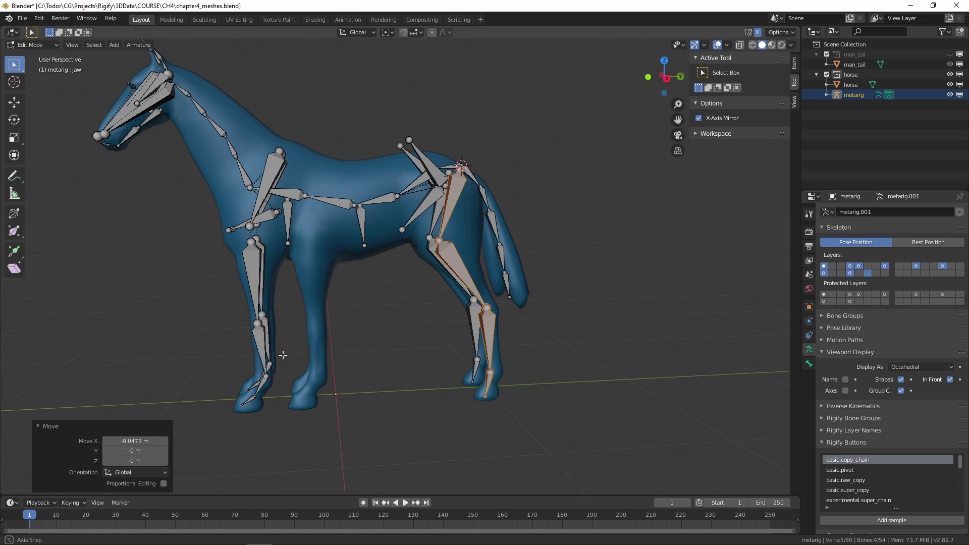
middle_click_drag(283, 355, 616, 321)
key("KP_3")
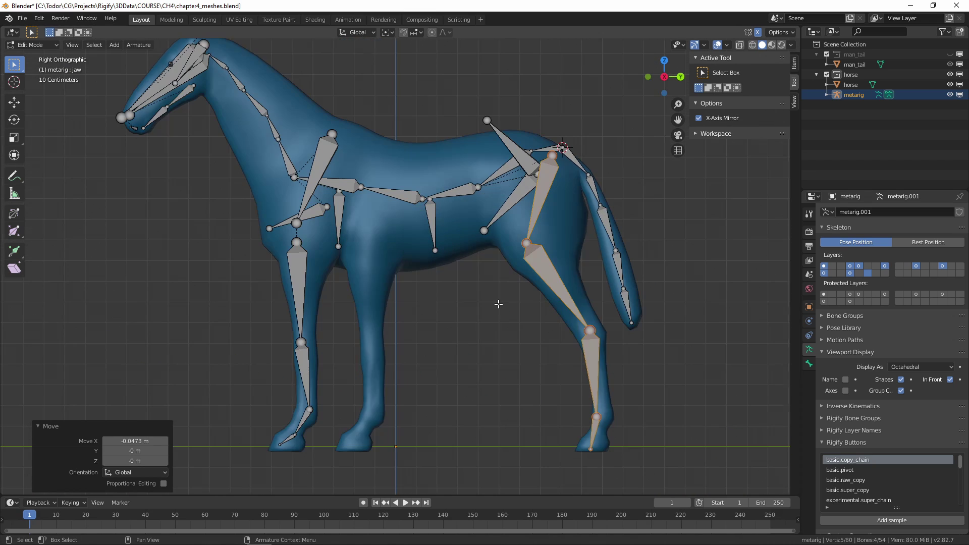
scroll(394, 303, "up", 3)
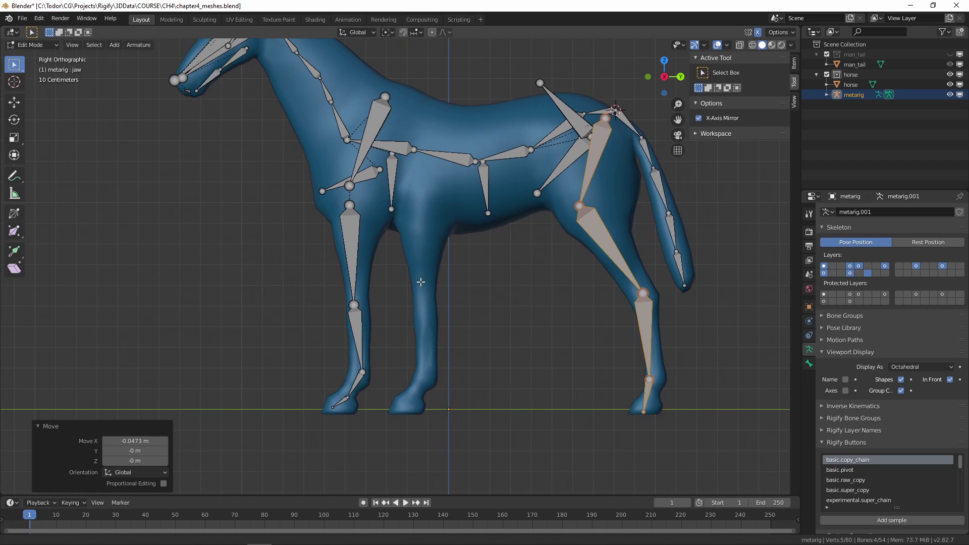
left_click(374, 142)
middle_click_drag(372, 136, 428, 148)
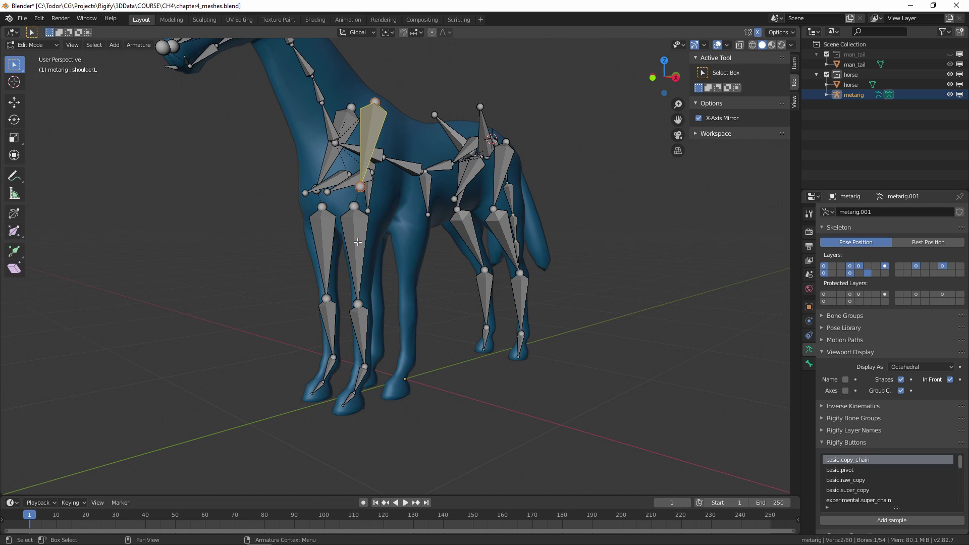
key("l")
key("KP_3")
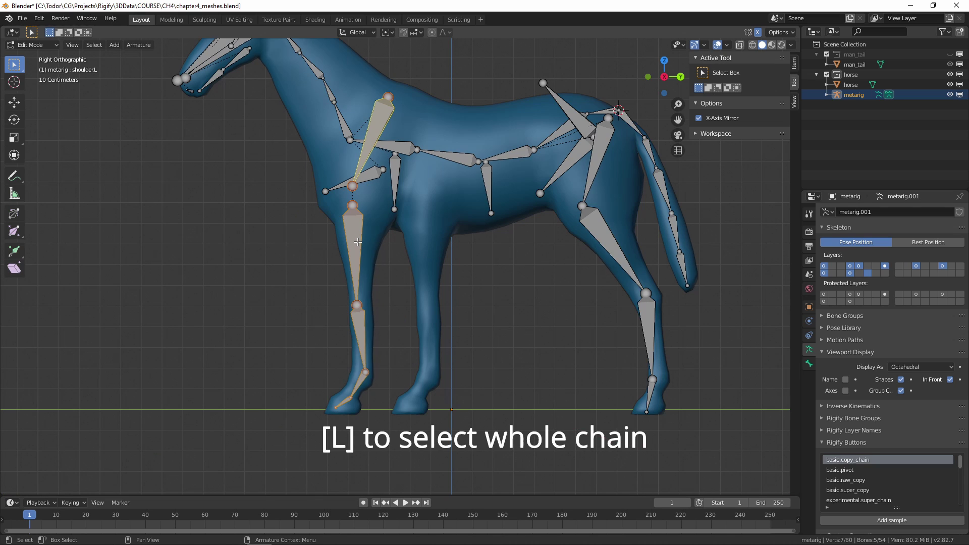
key("shift+d")
key("y")
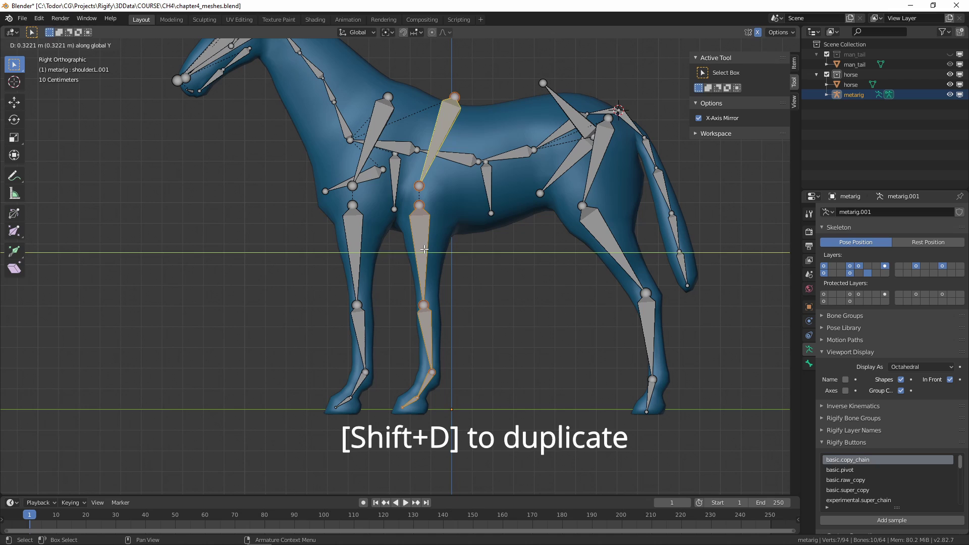
left_click(424, 249)
Move the copied shoulder bone's top joint forward and down above the middle leg, and lower its bottom joint about 0.012 m.
left_click(455, 97)
key("g")
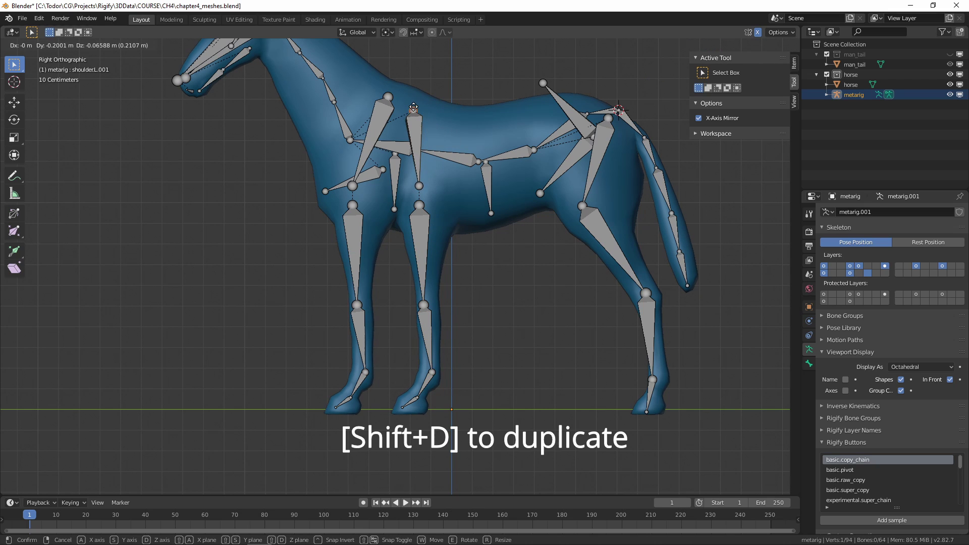
left_click(419, 185)
key("g")
left_click(421, 198)
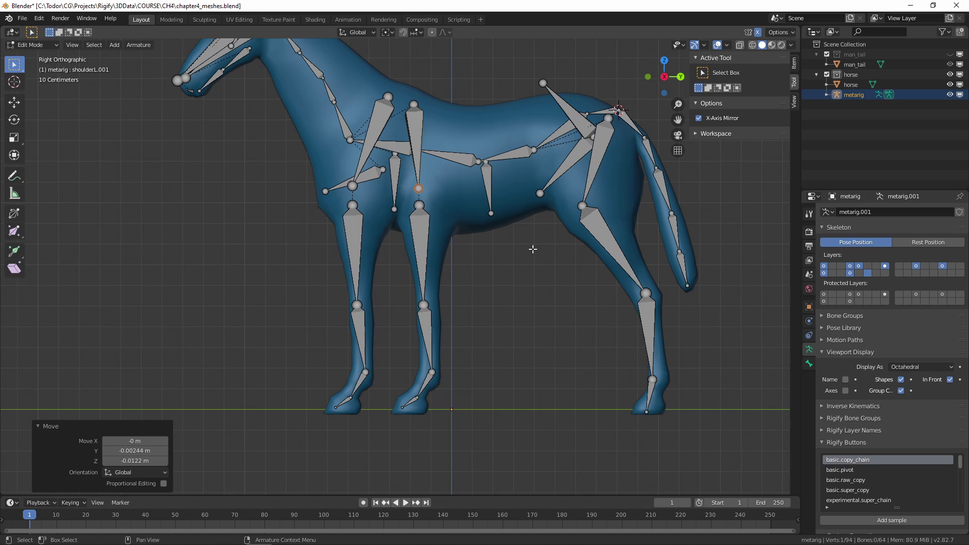
Select the tail bone spine.003 and move it about 0.071 m along X into the second tail.
middle_click_drag(530, 256, 427, 275)
scroll(444, 263, "down", 3)
scroll(479, 207, "up", 2)
left_click(479, 197)
middle_click_drag(469, 187, 501, 230)
left_click(485, 230)
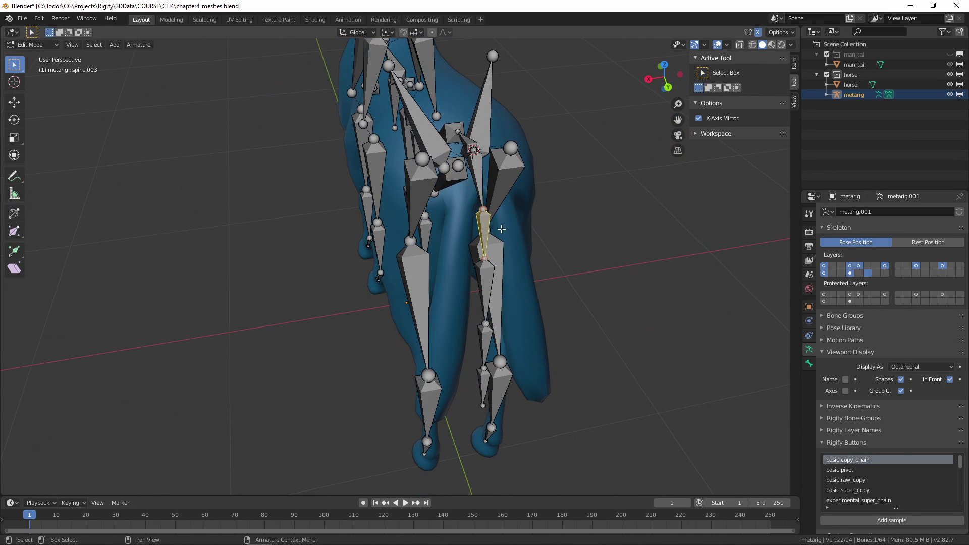
key("w")
key("s")
key("x")
left_click(475, 310)
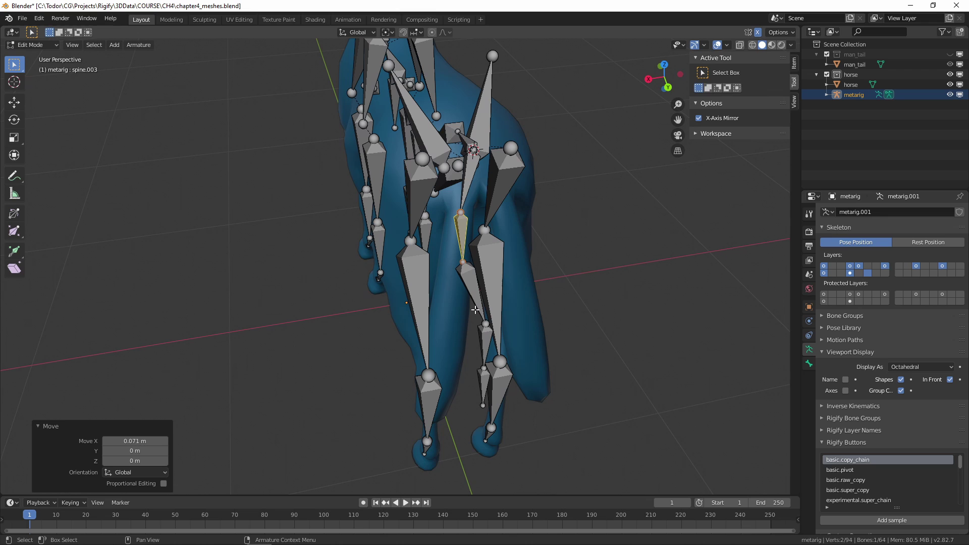
Move the next tail joint, at the lower end of spine.002, about 0.134 m along X into the same tail.
left_click(484, 326)
key("g")
key("x")
left_click(447, 329)
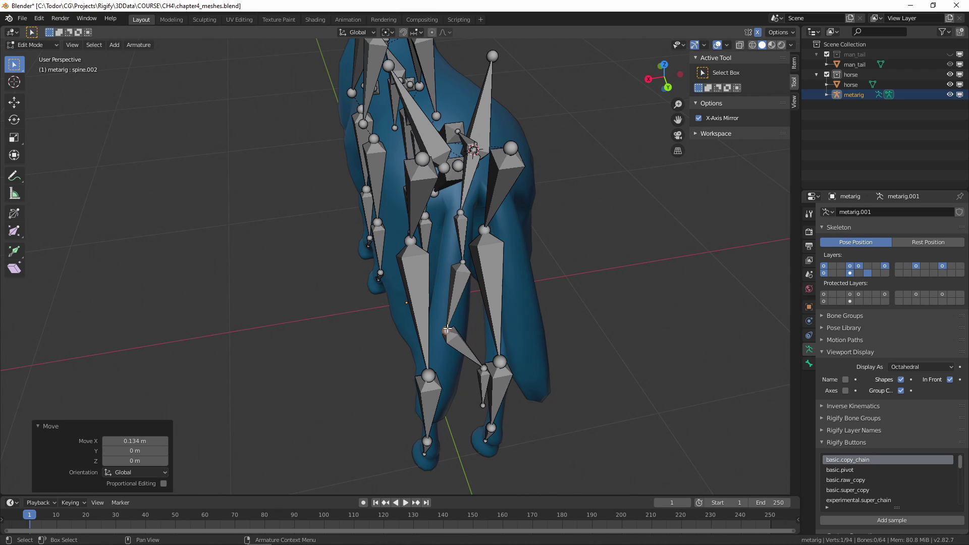
Move the next lower tail joint along X into the second tail and rotate the tip bone spine about 10.4° in the view.
left_click(484, 378)
key("g")
key("x")
left_click(436, 378)
key("r")
left_click(424, 379)
middle_click_drag(354, 263, 421, 217)
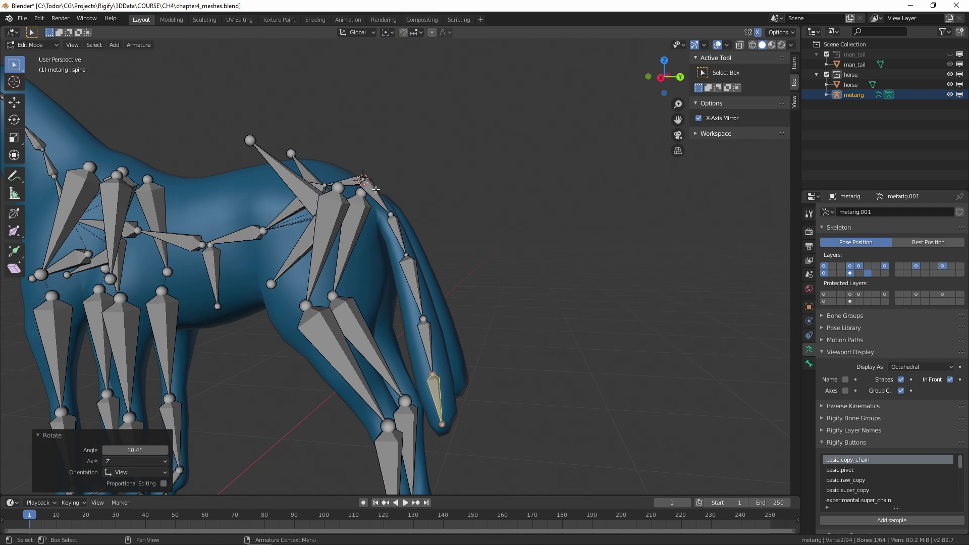
Select the whole linked tail bone chain and start a batch rename of the selected items with the data type Bones.
left_click(379, 195)
key("ctrl+l")
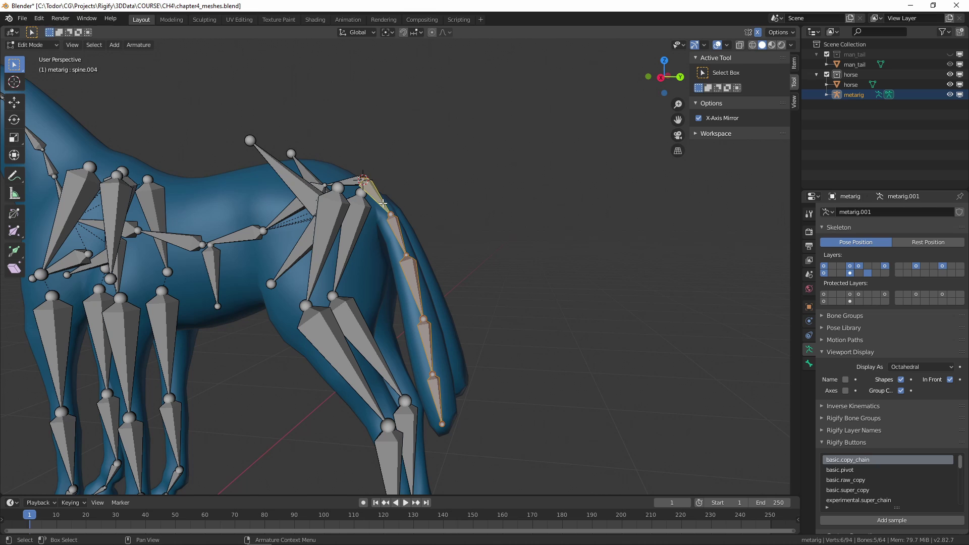
key("ctrl+F2")
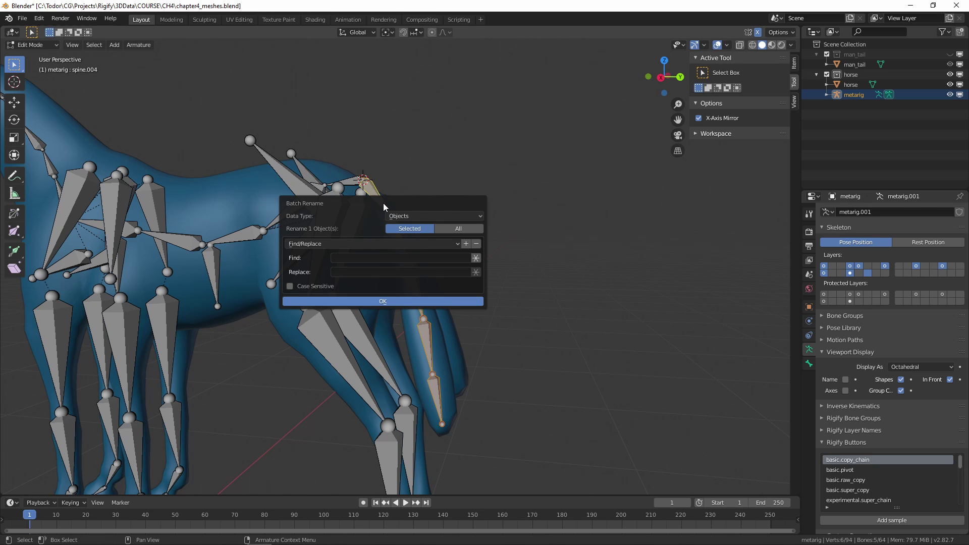
key("Escape")
left_click(42, 20)
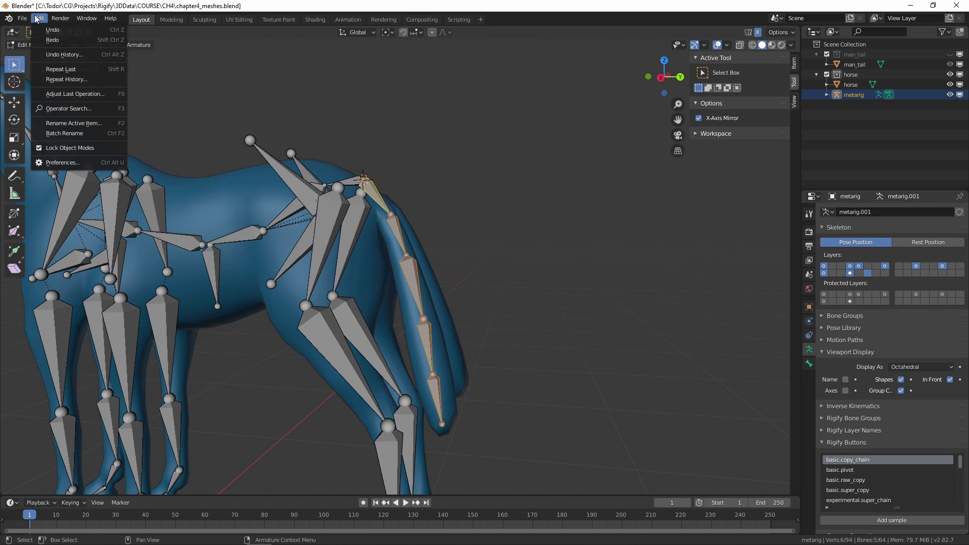
left_click(115, 134)
left_click(165, 149)
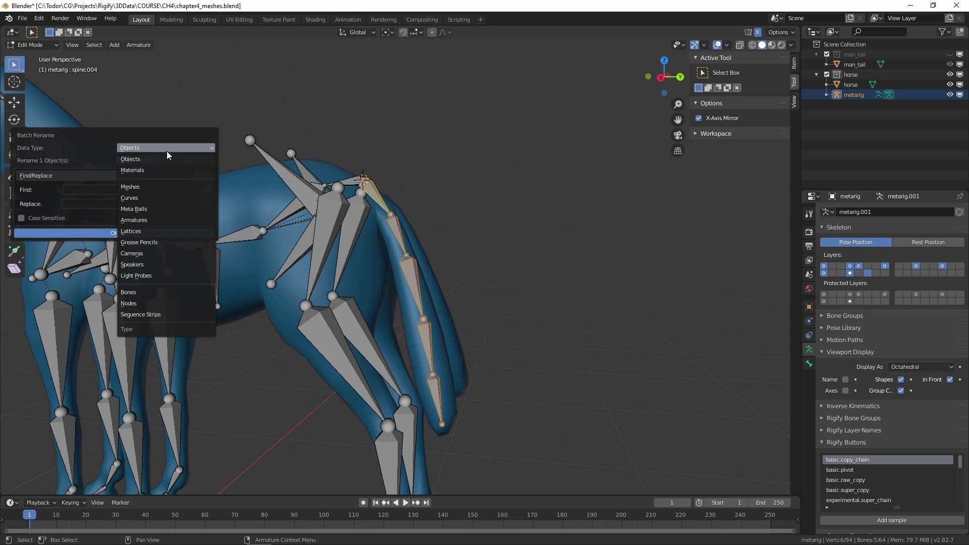
left_click(157, 292)
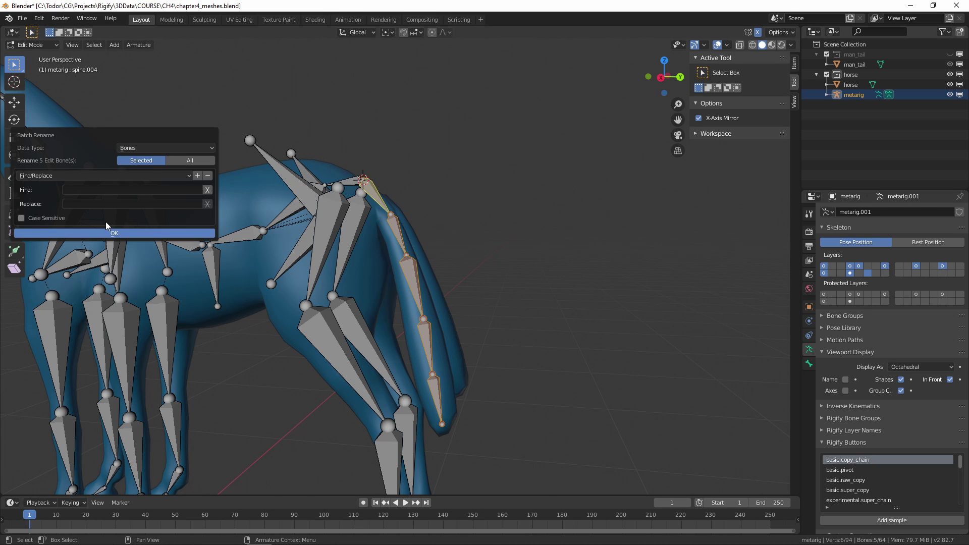
Batch rename the selected tail bones with Set Name, adding the suffix .L.
left_click(74, 175)
left_click(64, 196)
left_click(82, 190)
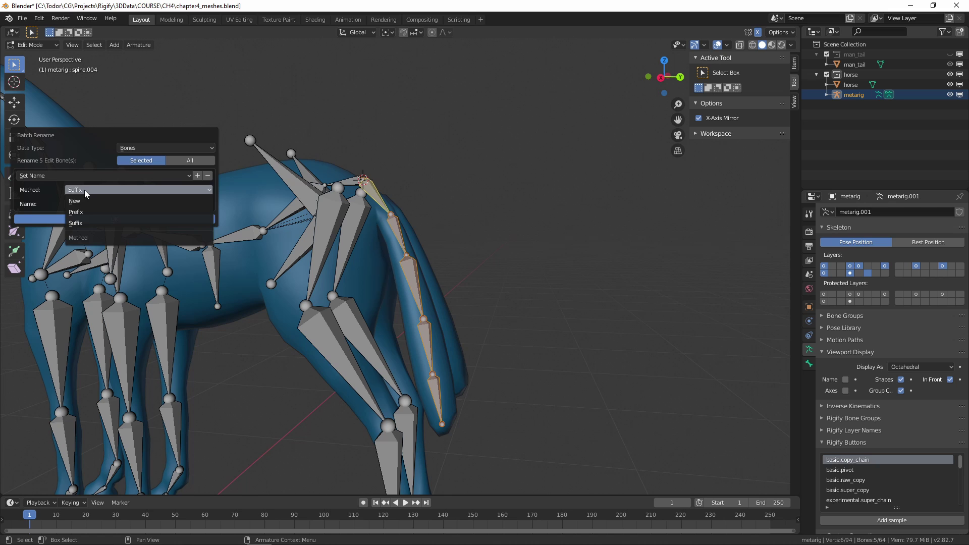
left_click(84, 189)
left_click(86, 203)
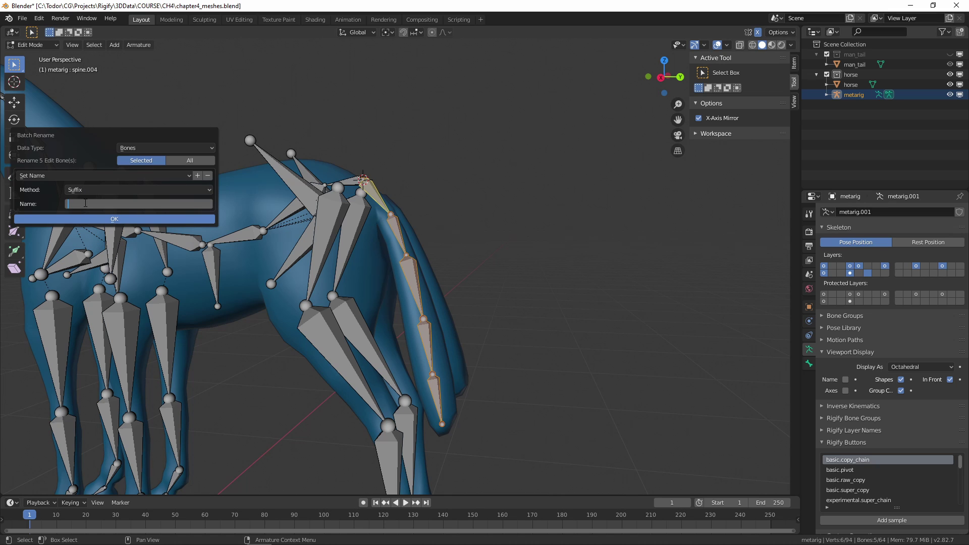
key("Return")
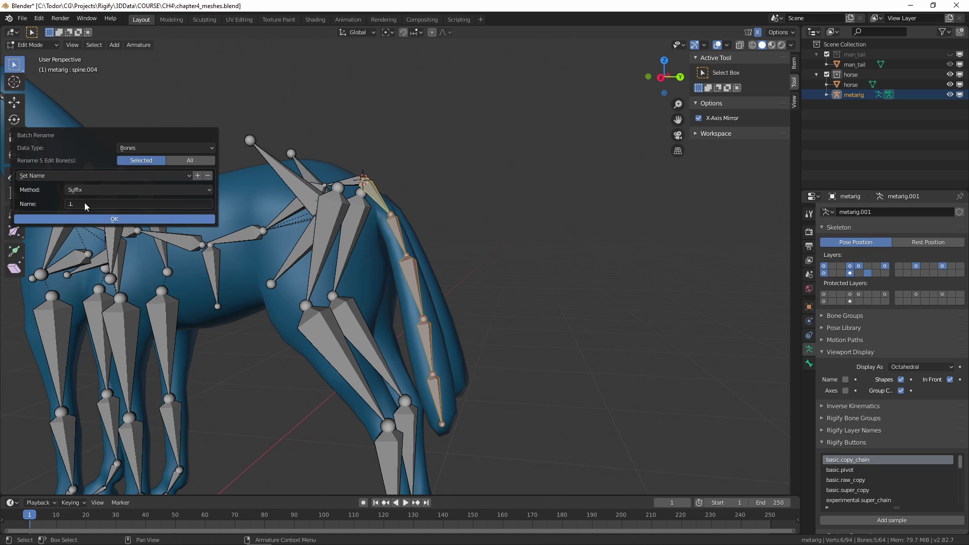
left_click(102, 218)
middle_click_drag(353, 212, 398, 151)
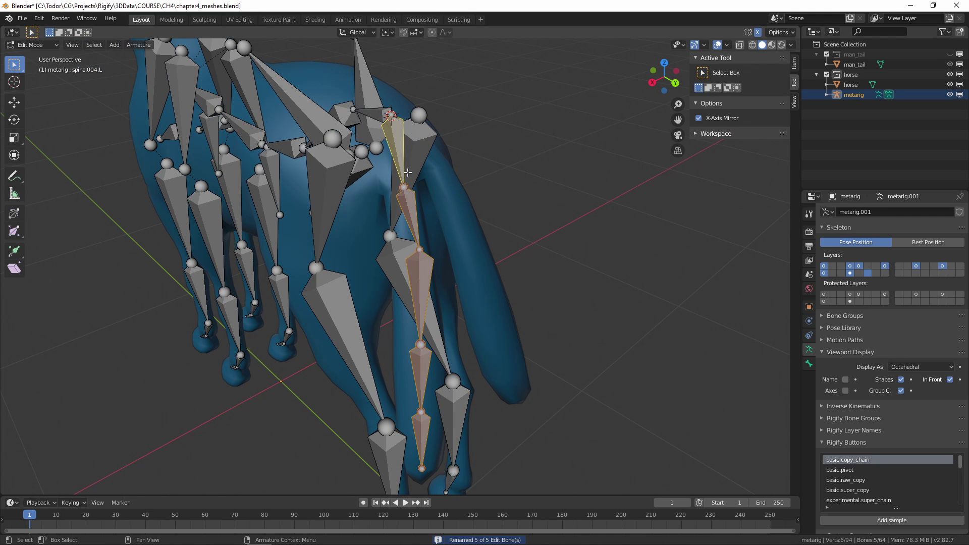
Select the entire .L tail bone chain and symmetrize it onto the other tail.
left_click(395, 156)
middle_click_drag(395, 156, 476, 178)
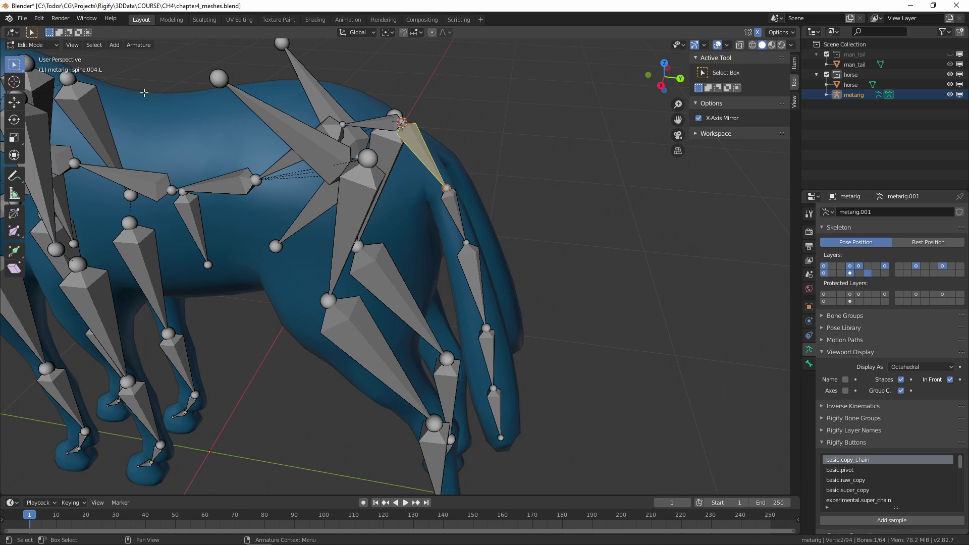
left_click(452, 209)
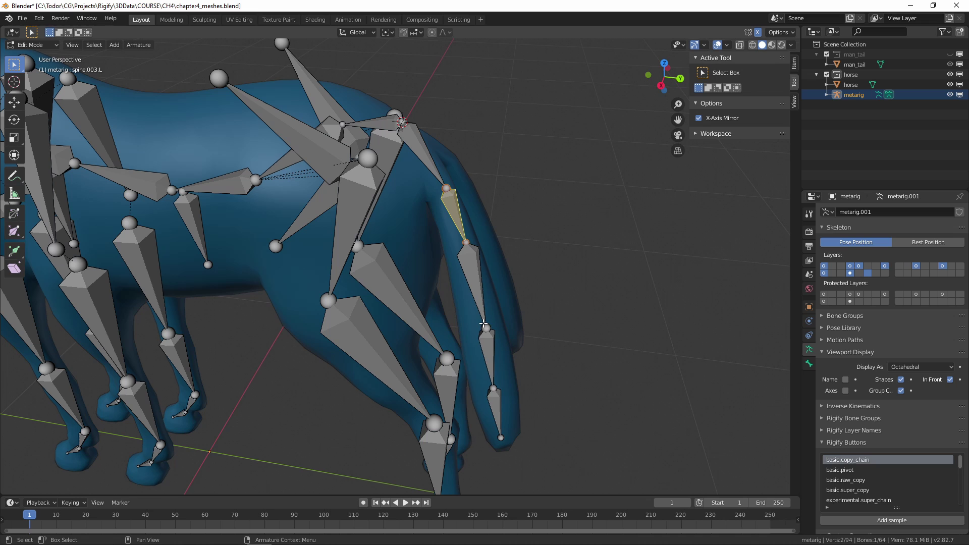
middle_click_drag(499, 398, 470, 257)
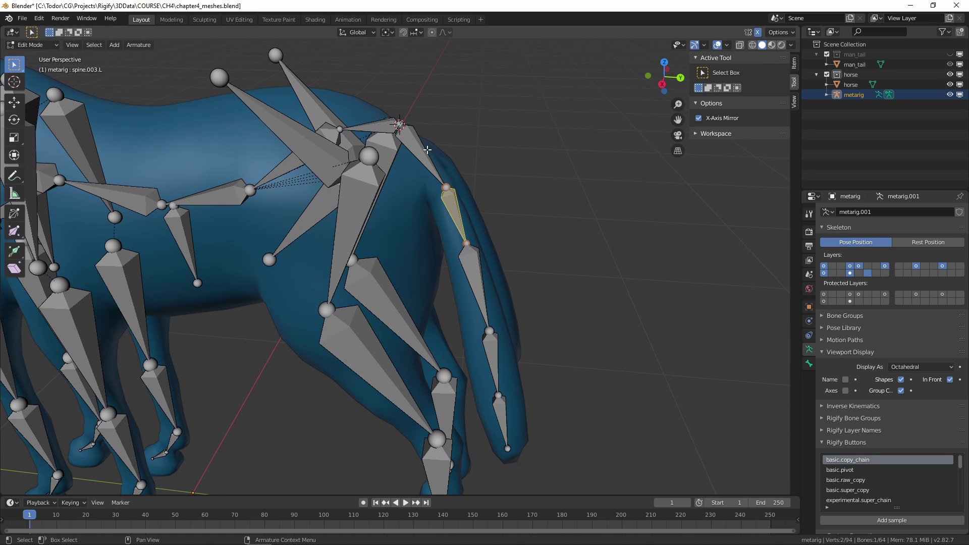
key("l")
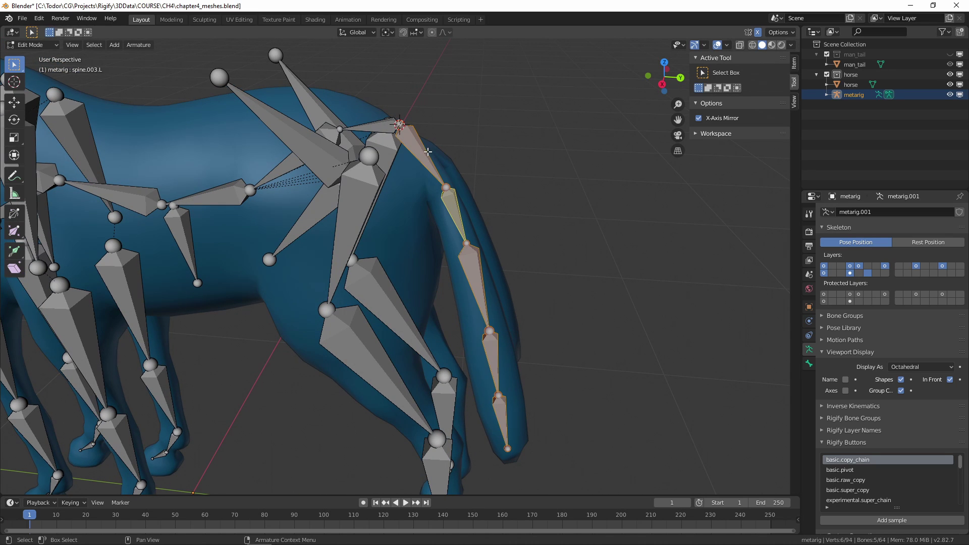
left_click(150, 47)
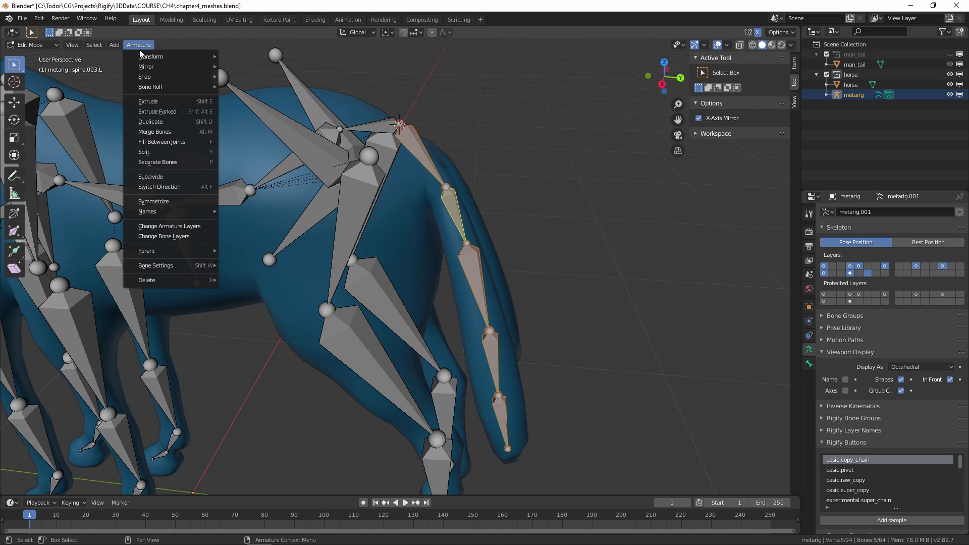
left_click(186, 201)
middle_click_drag(354, 212, 462, 190)
left_click(415, 214)
key("g")
left_click(408, 212)
middle_click_drag(328, 202, 356, 201)
middle_click_drag(355, 201, 377, 168, "shift")
Leave Edit Mode, generate the Rigify rig from the meta-rig and hide the metarig object.
key("Tab")
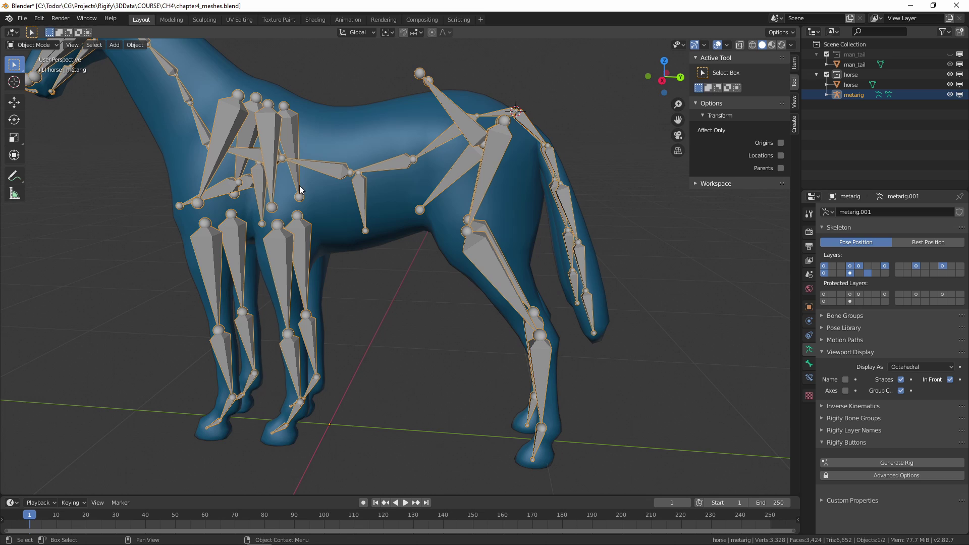
left_click(890, 463)
scroll(622, 358, "down", 5)
middle_click_drag(622, 358, 483, 251)
middle_click_drag(566, 135, 525, 122)
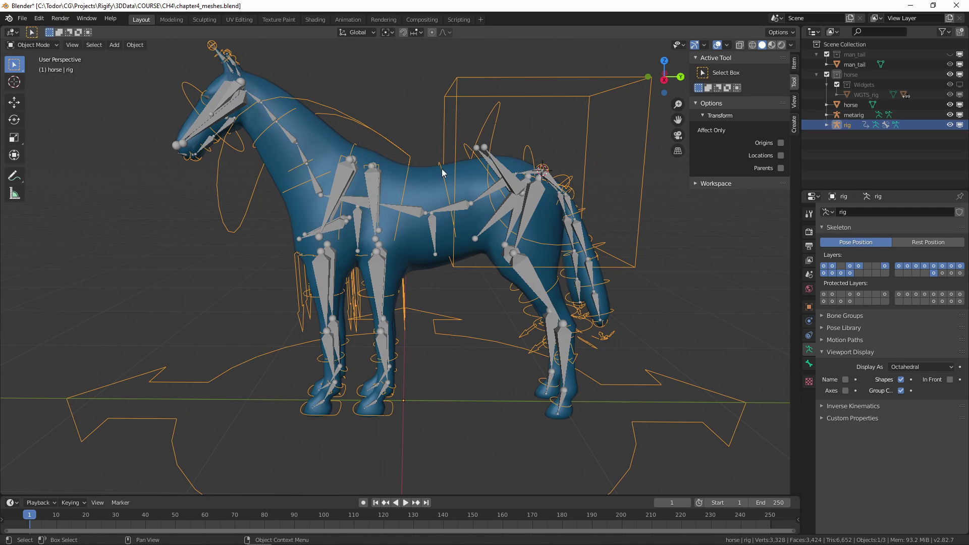
left_click(950, 115)
middle_click_drag(456, 216, 437, 183)
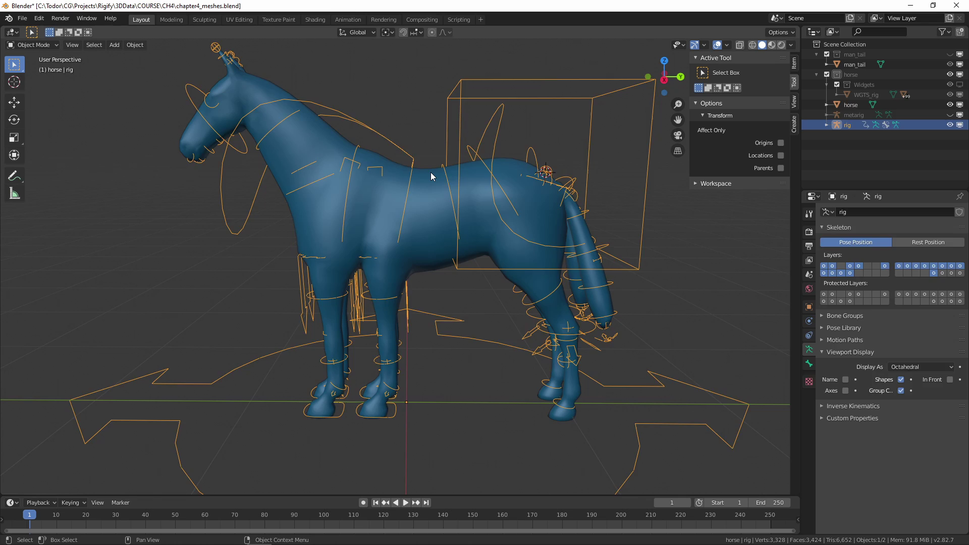
Parent the horse mesh to the generated rig with automatic weights and switch the rig to Pose Mode.
left_click(424, 192)
middle_click_drag(445, 151, 451, 177)
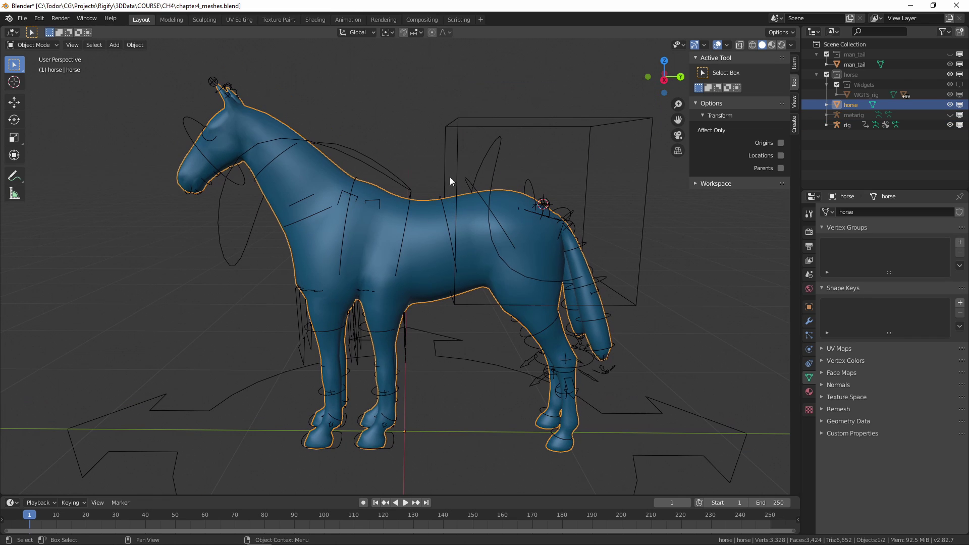
left_click(466, 119, "shift")
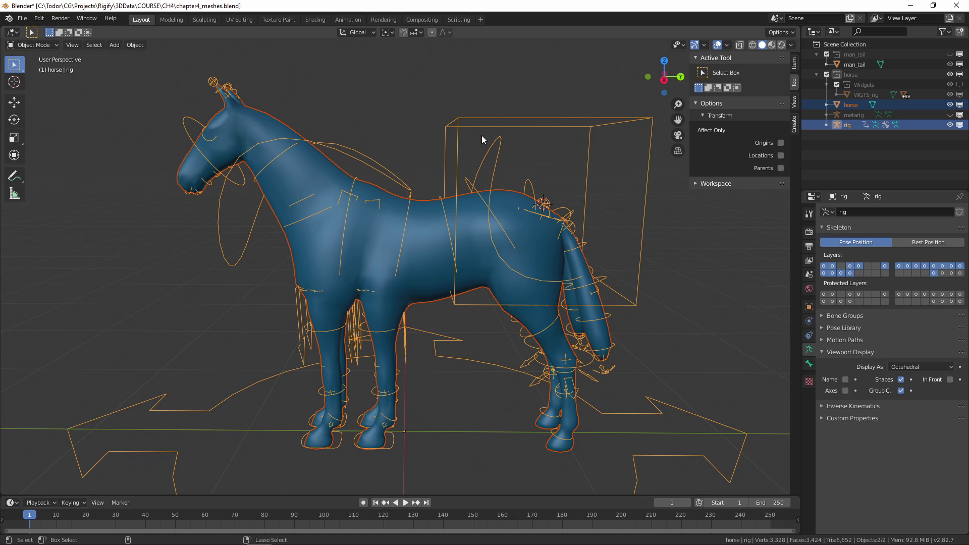
key("ctrl+p")
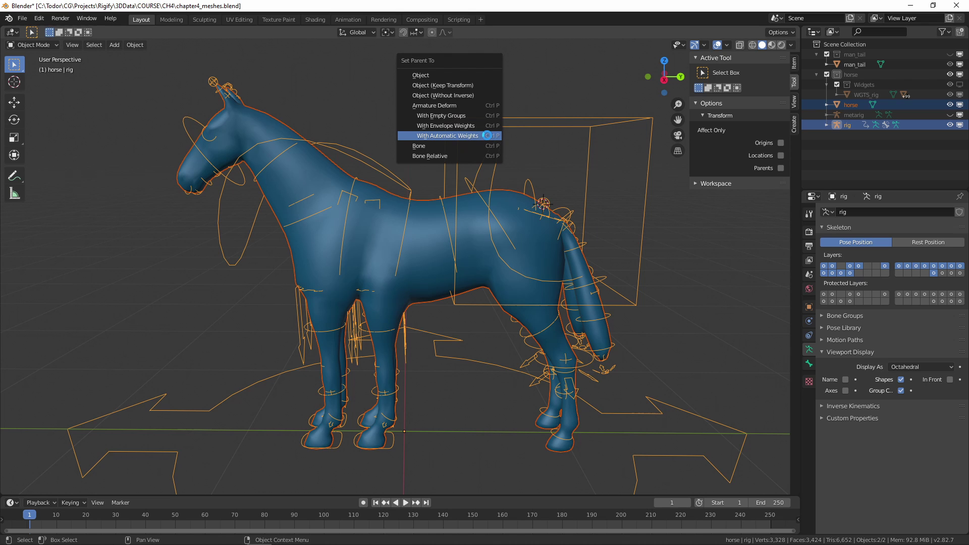
left_click(487, 135)
key("ctrl+Tab")
left_click(493, 191)
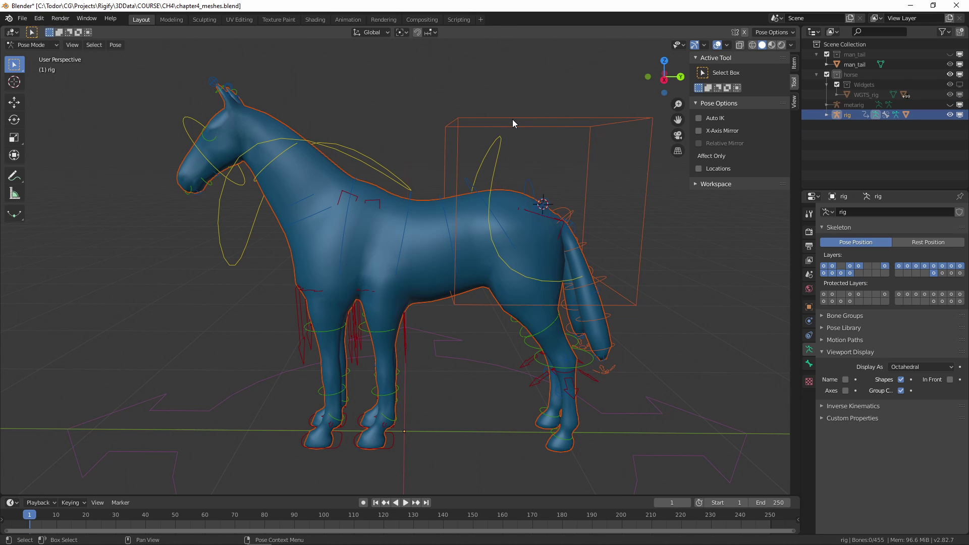
Try lowering the torso control to test how the horse mesh deforms.
left_click(513, 120)
key("g")
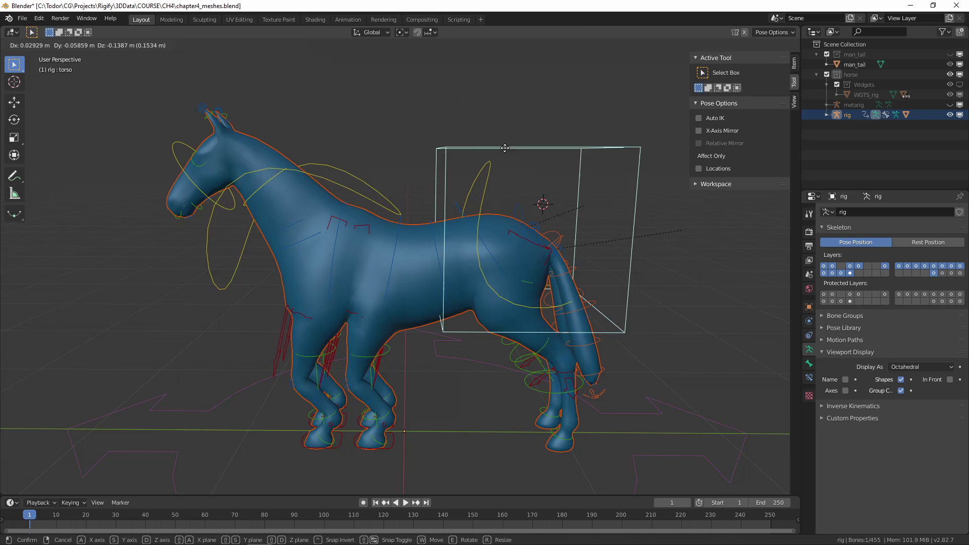
right_click(522, 146)
Rotate the left tail master control to swing the left tail up and away from the body.
left_click(603, 362)
key("g")
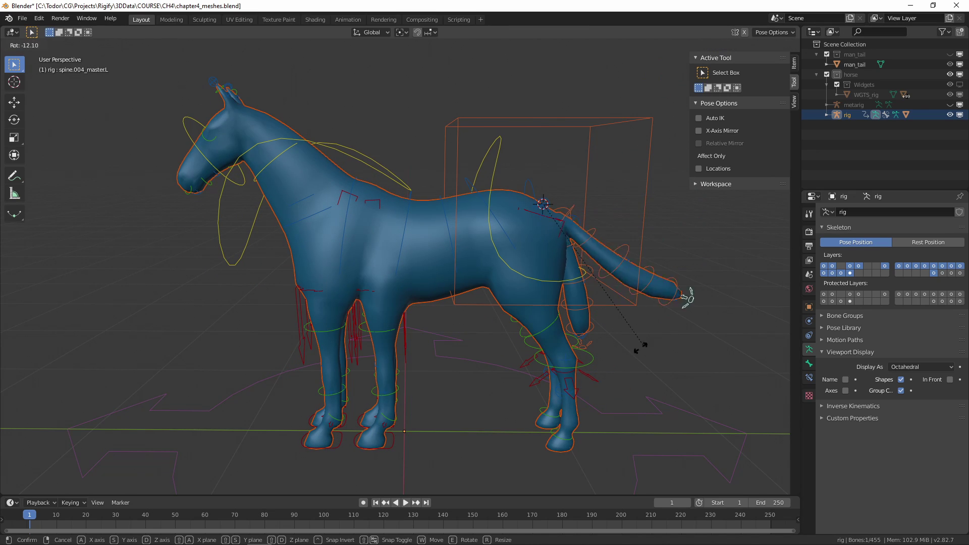
left_click(687, 321)
middle_click_drag(686, 320, 591, 318)
key("r")
right_click(621, 323)
Rotate the right tail master control freely with trackball rotation to raise the right tail.
left_click(592, 371)
key("r")
key("r")
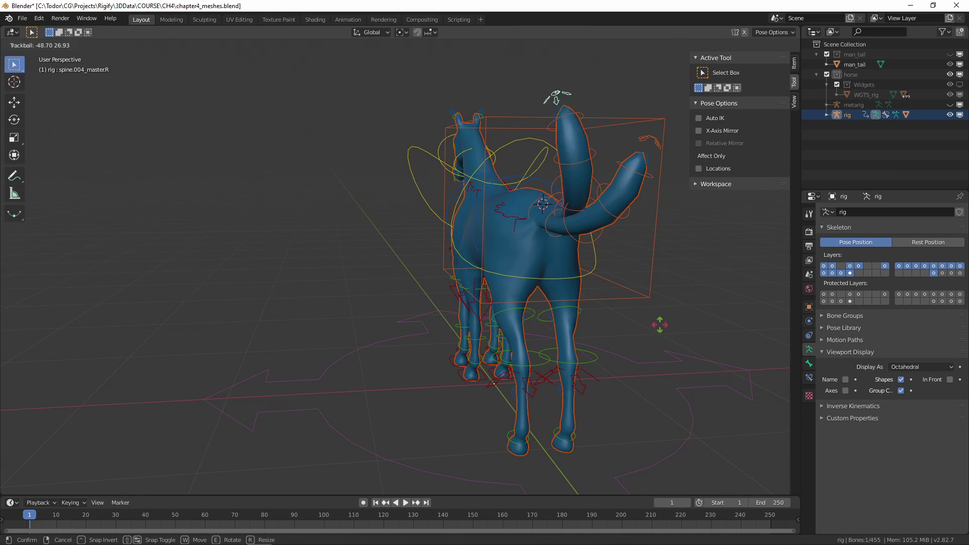
left_click(614, 363)
middle_click_drag(613, 362, 711, 356)
Move the left middle hoof control about 0.156 m along Y and 0.271 m up, and raise the left front hoof forward.
left_click(436, 414)
key("g")
left_click(460, 385)
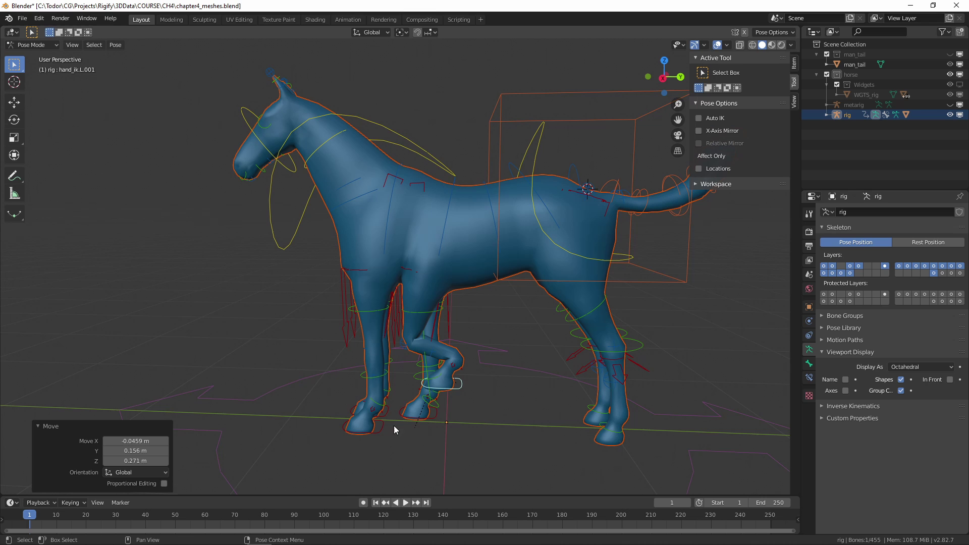
left_click(390, 429)
middle_click_drag(389, 429, 395, 425)
key("g")
left_click(347, 373)
Rotate the left hind heel control foot_heel_ik.L and lower the torso control.
middle_click_drag(606, 430, 625, 428)
left_click(641, 351)
key("r")
left_click(671, 385)
left_click(583, 91)
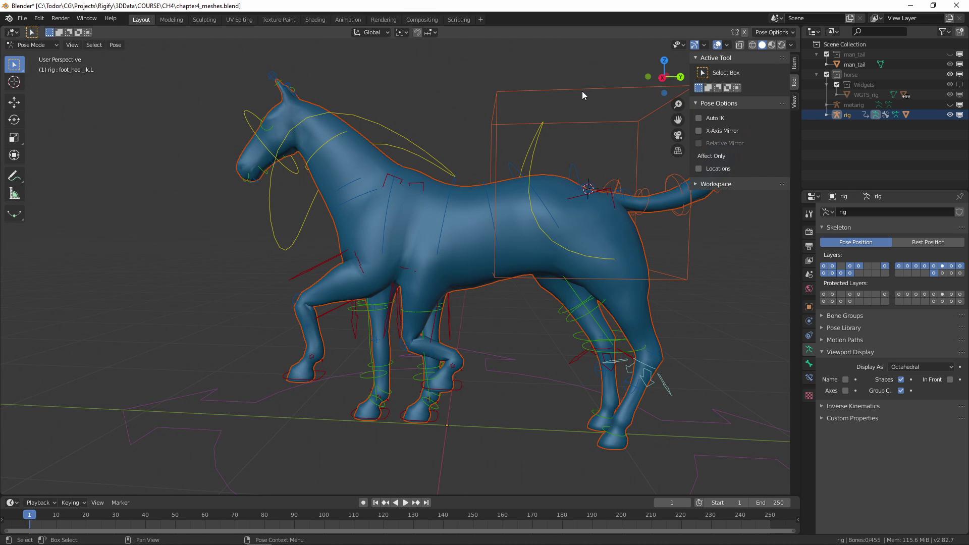
key("g")
left_click(581, 163)
Rotate the hips control slightly and rotate the chest control about 35° to lift the horse's front end.
left_click(546, 189)
key("e")
left_click(562, 176)
left_click(403, 196)
key("e")
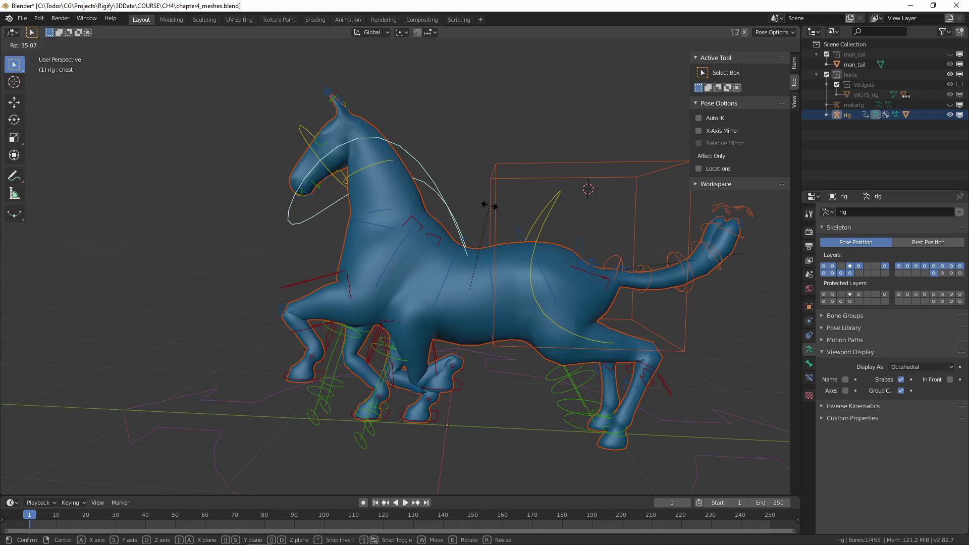
left_click(488, 205)
Move the left middle hoof control about 0.451 m forward along Y and about 0.387 m sideways along X.
key("w")
left_click(411, 392)
left_click(445, 388)
key("w")
left_click(368, 385)
left_click_drag(389, 382, 493, 375, "alt")
scroll(493, 374, "down", 3)
key("w")
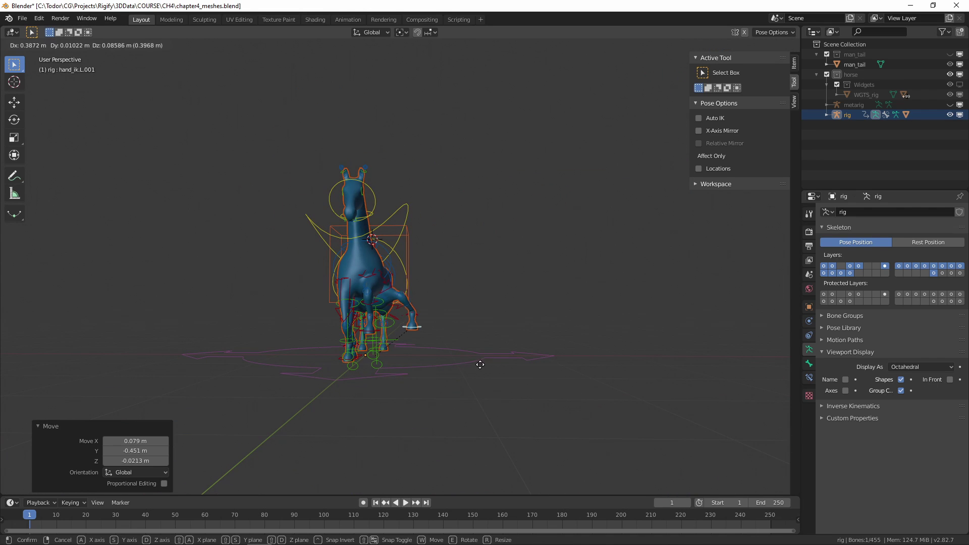
left_click(480, 362)
Move a left hoof control about 0.264 m forward along Y and 0.241 m up, and hide the viewport overlays.
middle_click_drag(480, 244, 467, 296)
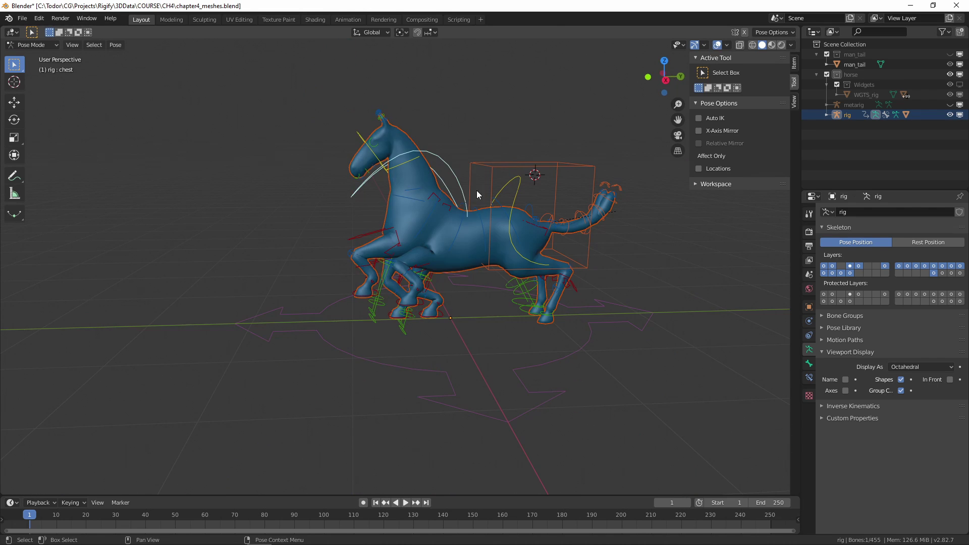
left_click(456, 193)
middle_click_drag(469, 189, 537, 348)
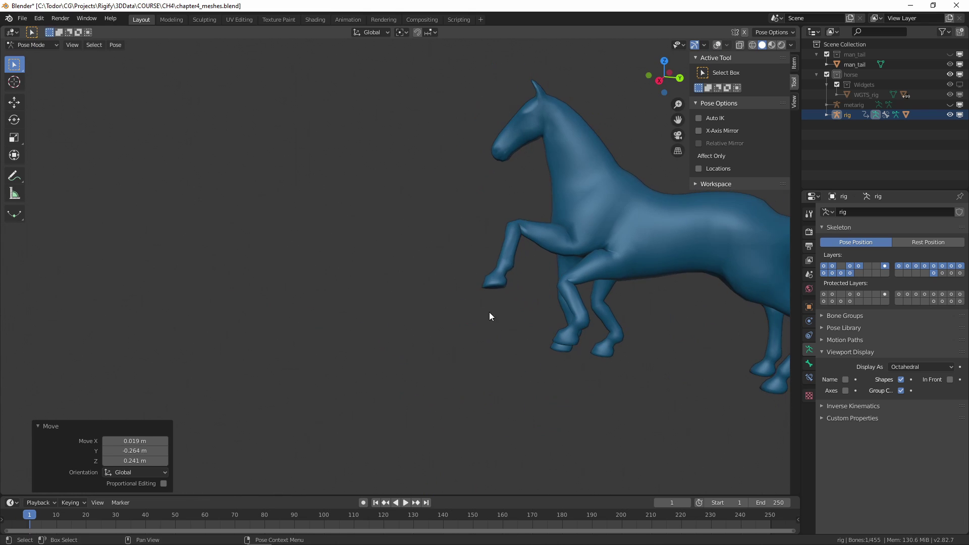
middle_click_drag(489, 312, 482, 247)
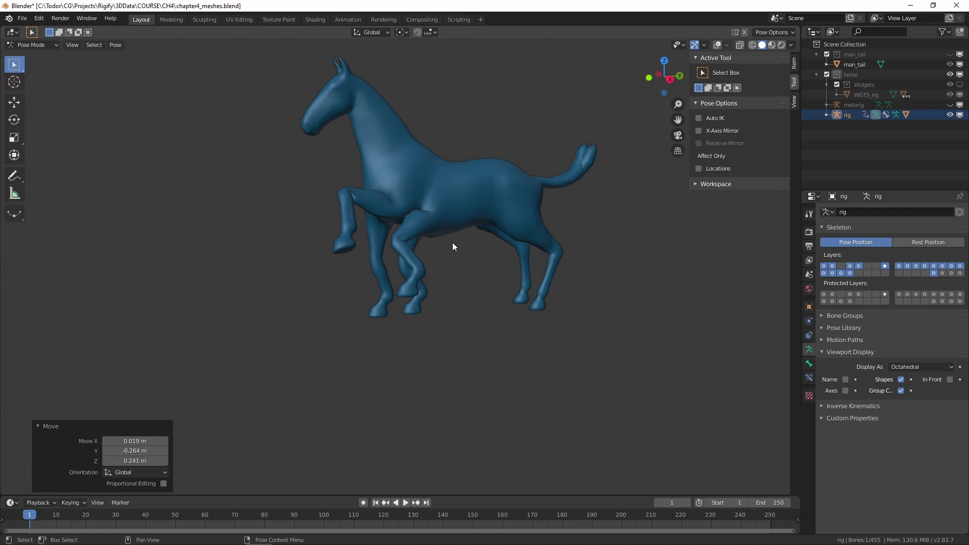
middle_click_drag(452, 246, 488, 292)
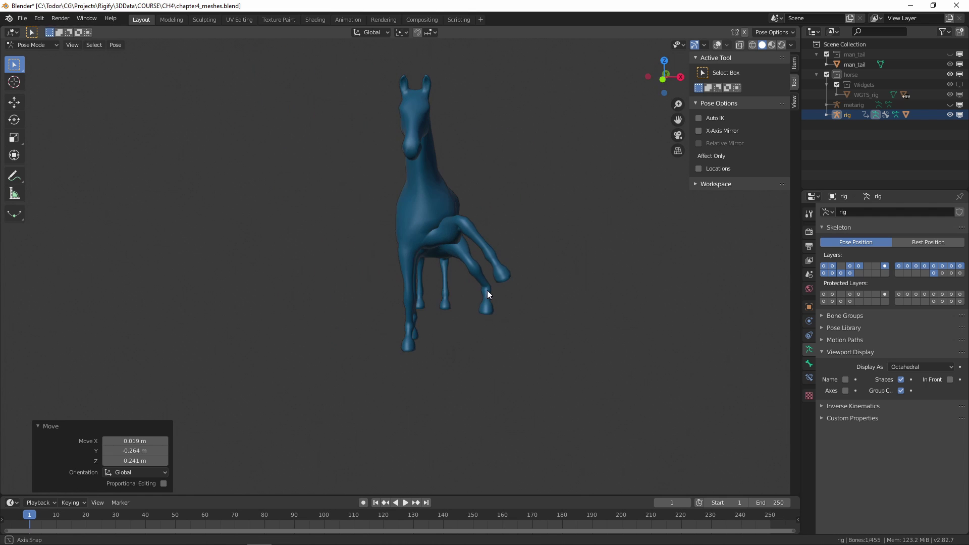
middle_click_drag(525, 252, 583, 239)
Return to Object Mode, disable the horse collection in the viewport and show the man_tail collection.
key("ctrl+Tab")
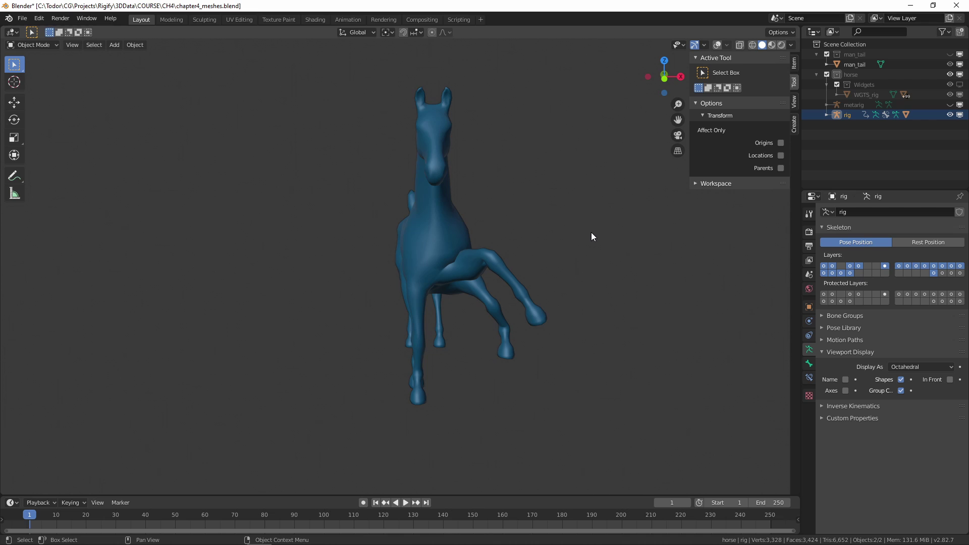
left_click(853, 75)
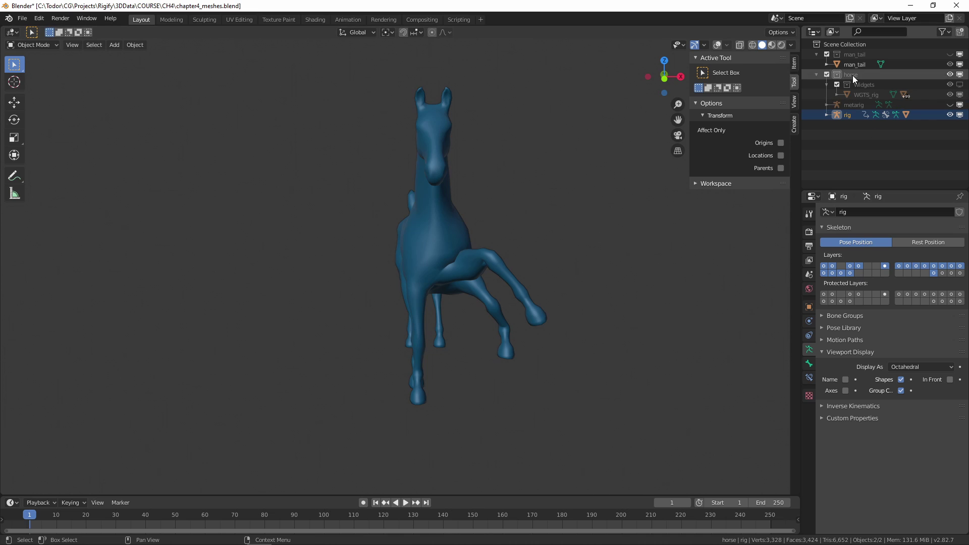
left_click(951, 75)
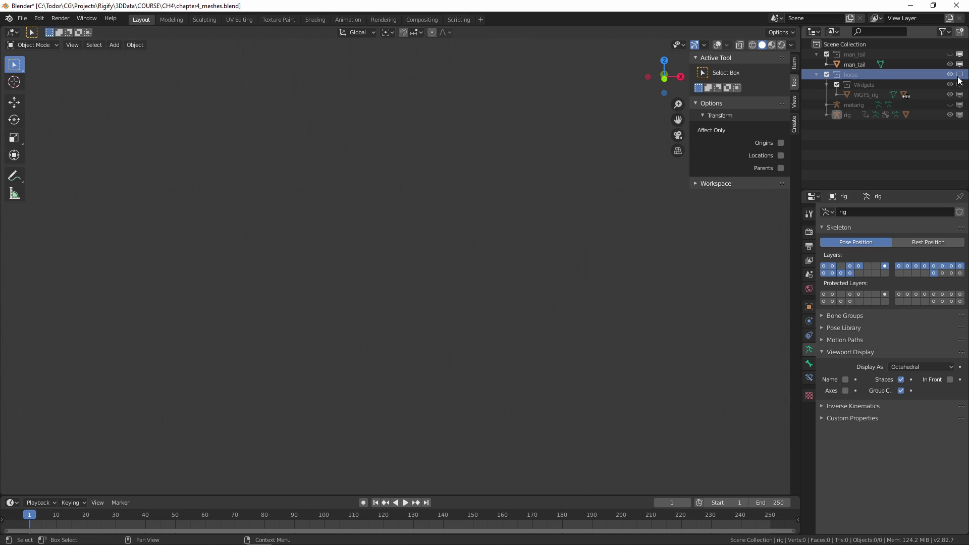
left_click(951, 55)
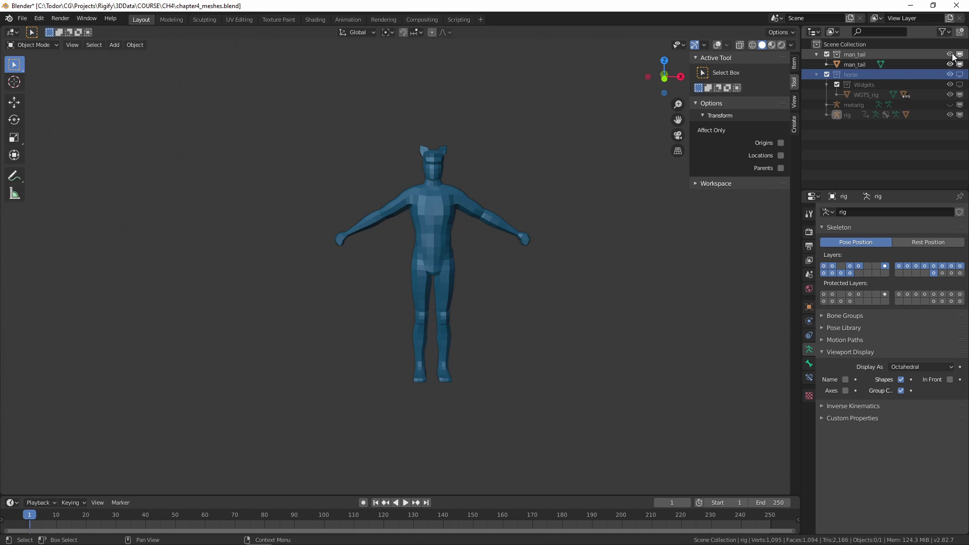
Examine the man_tail mesh, including its head, cat ears and whole body, from several angles.
middle_click_drag(556, 166, 599, 193)
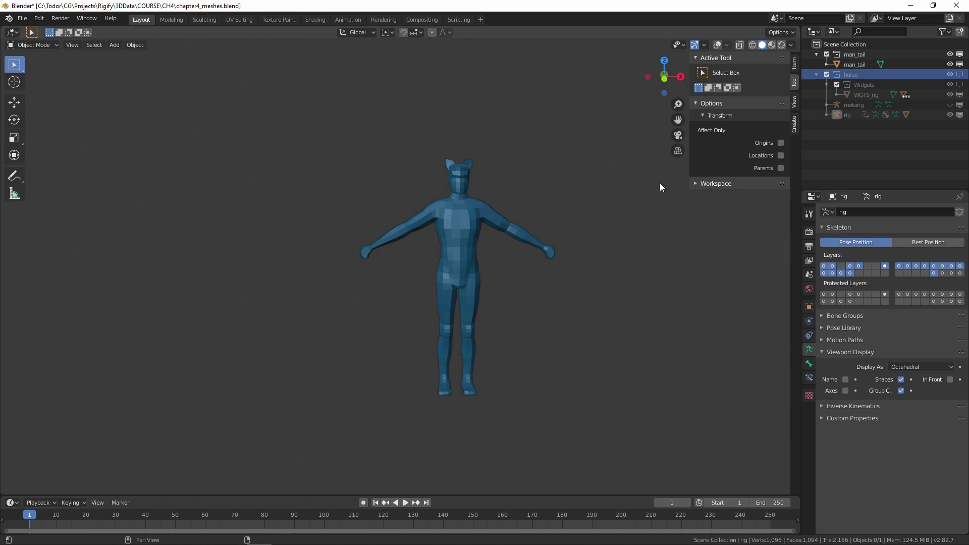
middle_click_drag(662, 186, 599, 212)
scroll(476, 216, "up", 4)
scroll(489, 93, "up", 3)
middle_click_drag(489, 90, 484, 220, "shift")
scroll(483, 220, "up", 3)
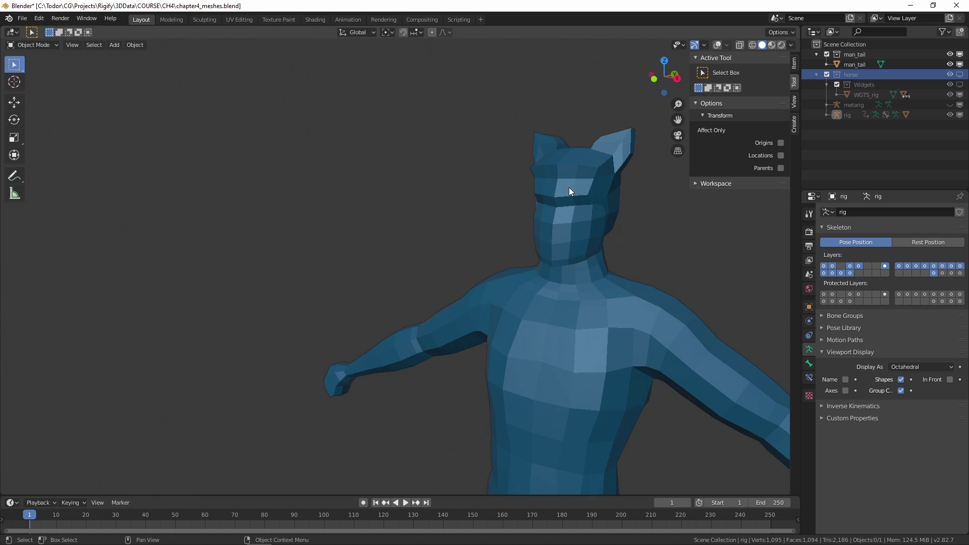
middle_click_drag(569, 187, 572, 159)
middle_click_drag(641, 211, 491, 277)
scroll(461, 173, "down", 3)
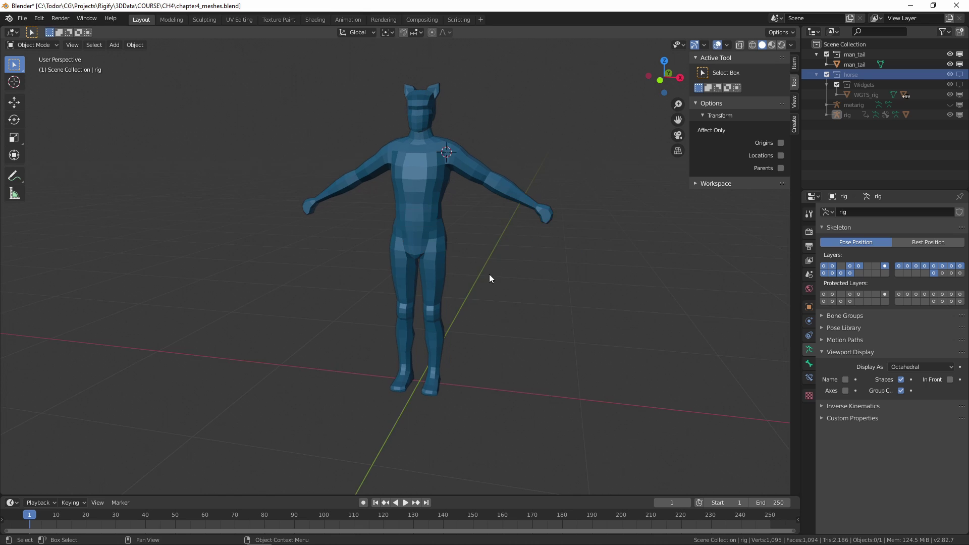
Make man_tail the active collection and reset the 3D cursor to the world origin.
left_click(840, 53)
middle_click_drag(527, 320, 425, 253)
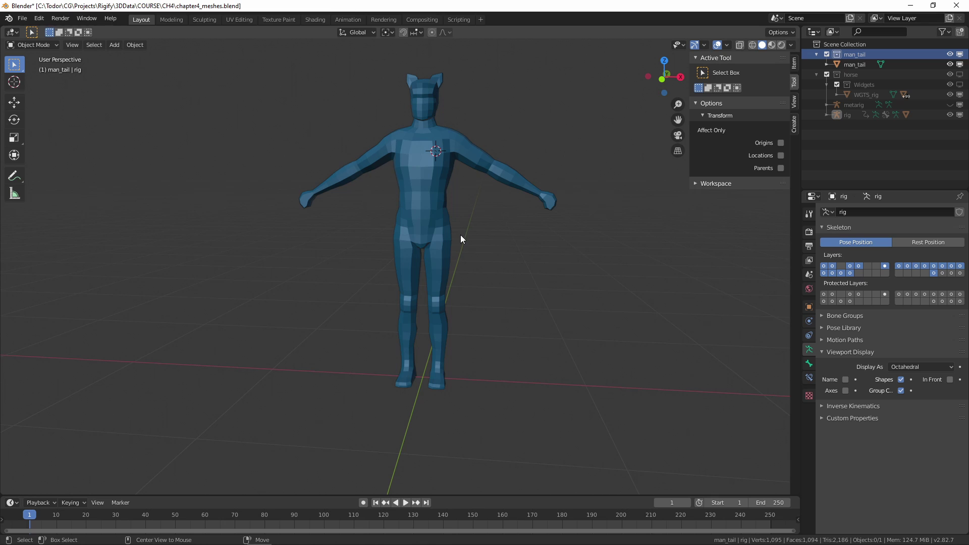
key("shift+c")
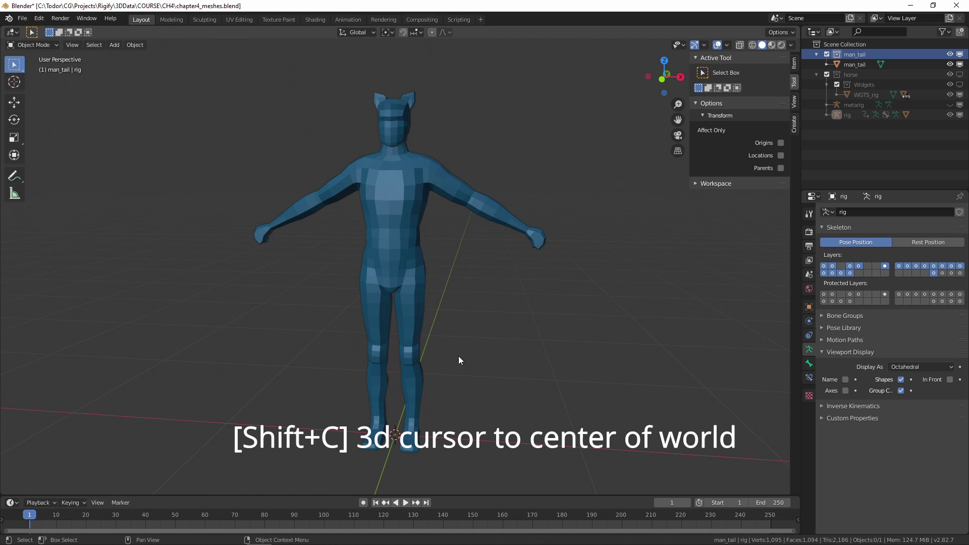
Add a Basic Human (Meta-Rig) armature and display it in front of the mesh.
key("shift+a")
mouse_move(476, 322)
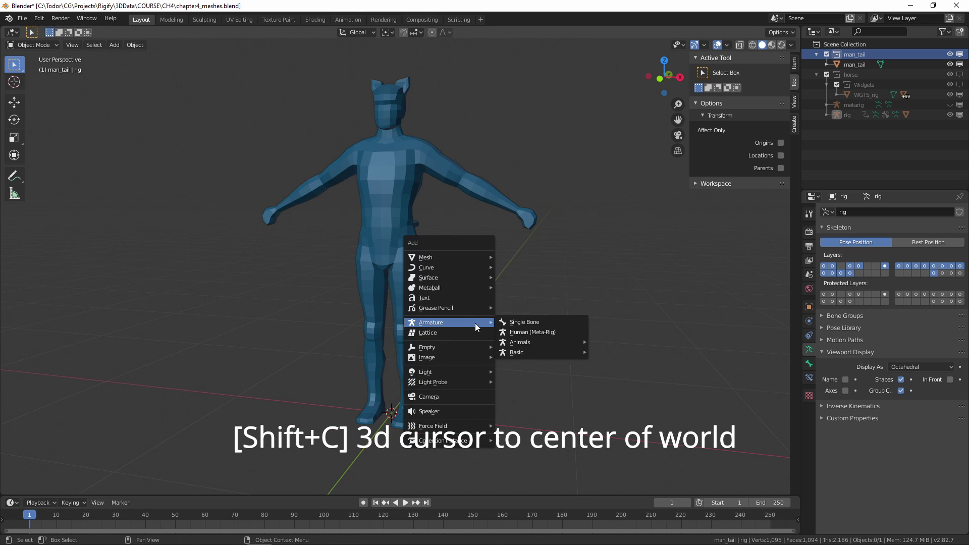
mouse_move(531, 356)
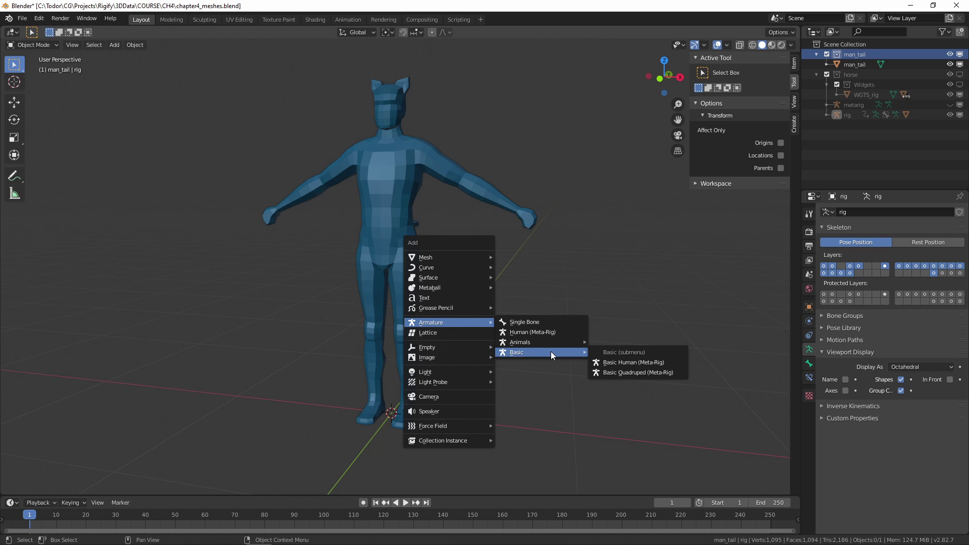
left_click(659, 363)
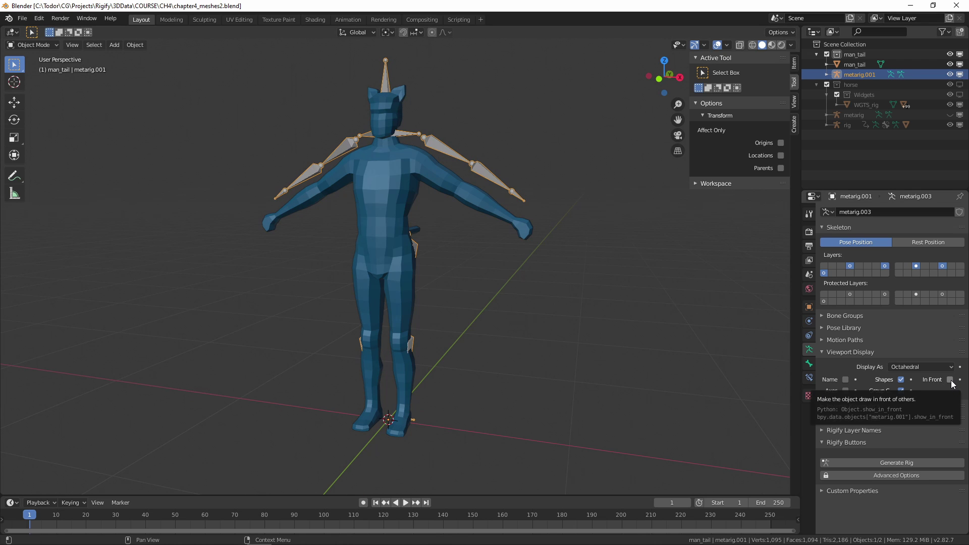
left_click(951, 381)
middle_click_drag(568, 387, 564, 375)
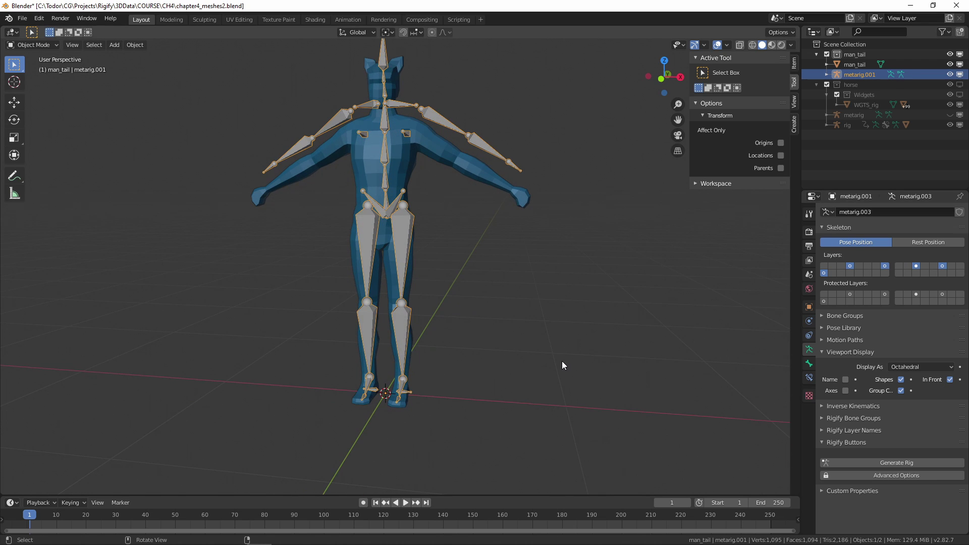
Add a Cat (Meta-Rig) armature as a source for ear and tail bones.
middle_click_drag(562, 361, 391, 177)
scroll(399, 168, "down", 3)
key("shift+a")
mouse_move(431, 357)
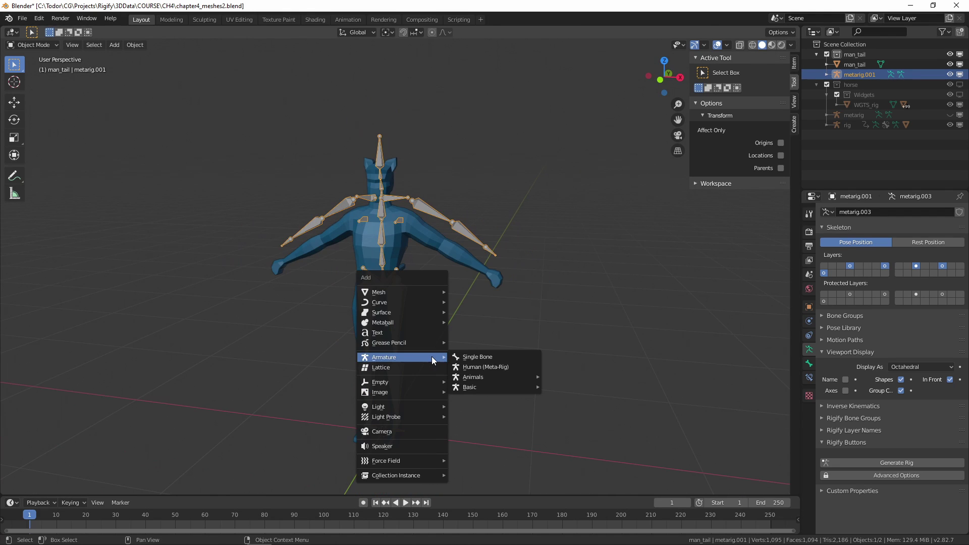
mouse_move(490, 375)
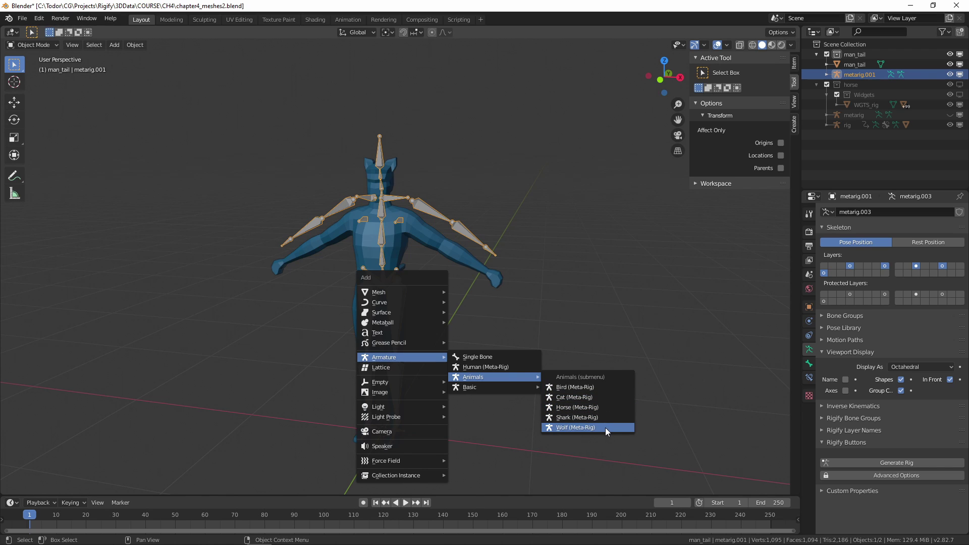
left_click(597, 398)
In front view, move the cat meta-rig about 0.838 m along X and 1.08 m up, beside the man's hand.
middle_click_drag(464, 404, 437, 404)
scroll(437, 404, "up", 2)
key("KP_1")
key("g")
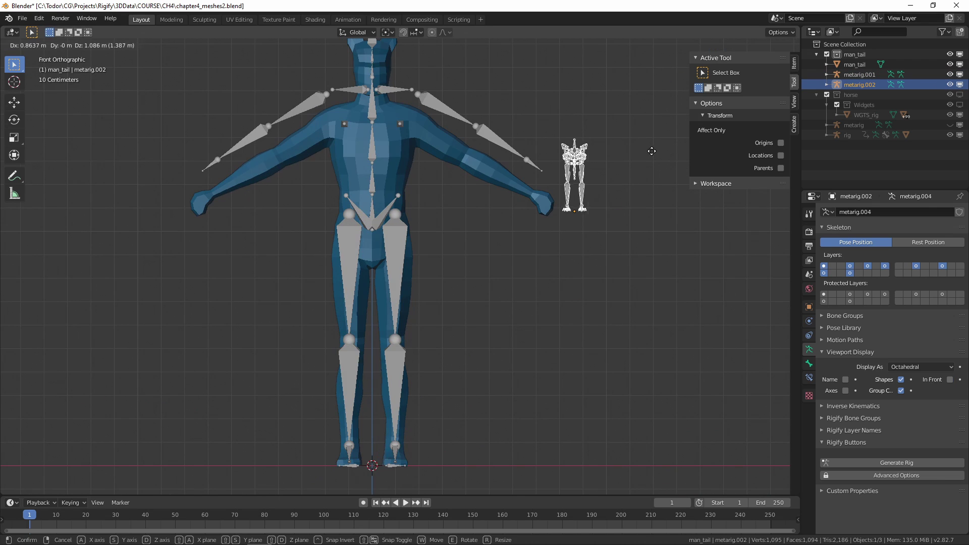
left_click(651, 151)
In Edit Mode of the cat meta-rig, select the whole tail bone chain and hide it.
middle_click_drag(488, 252, 476, 274)
key("KP_1")
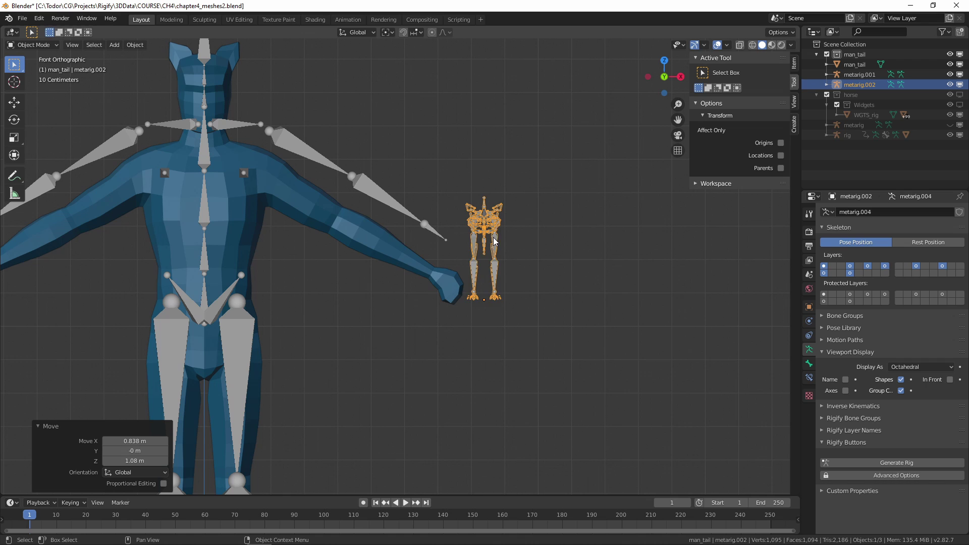
key("Tab")
scroll(535, 234, "up", 4)
middle_click_drag(551, 232, 537, 296)
key("alt+a")
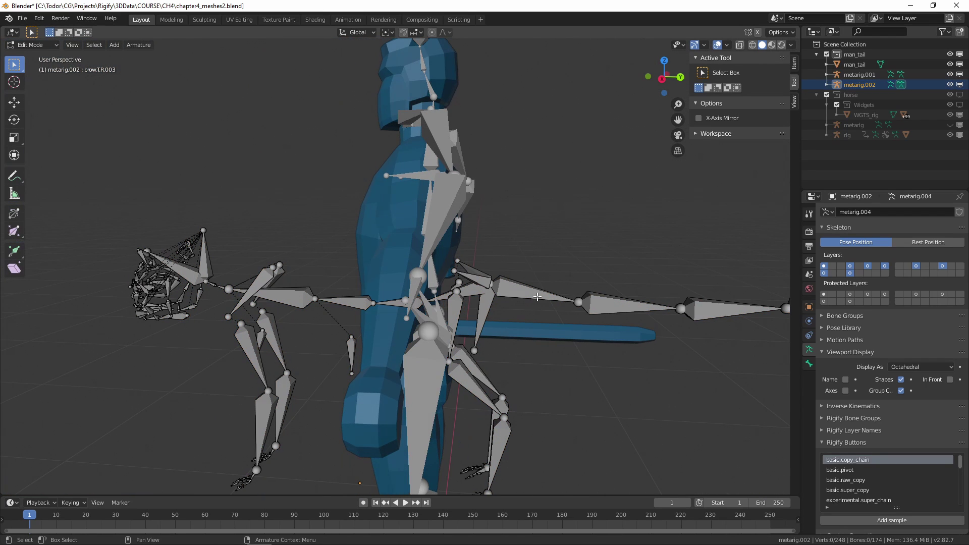
key("l")
key("g")
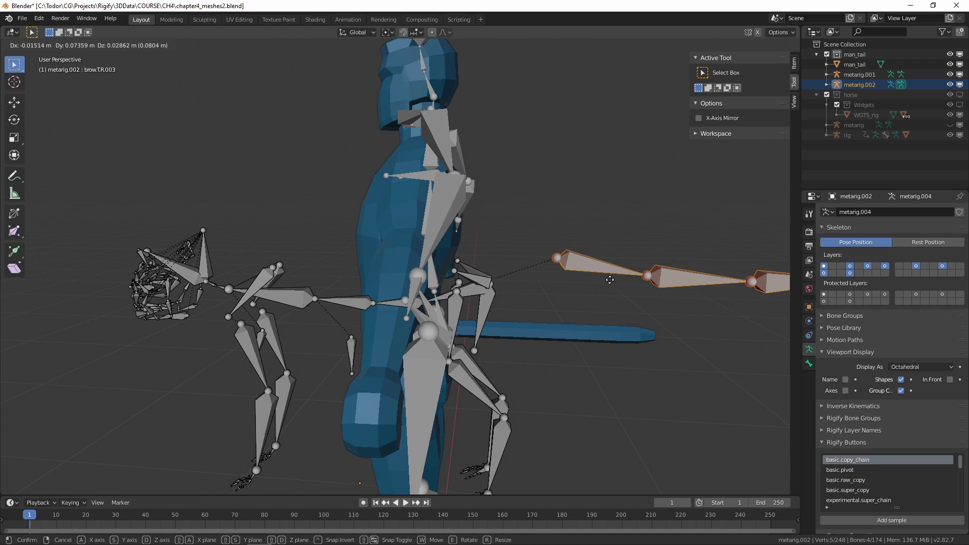
right_click(604, 278)
middle_click_drag(557, 291, 390, 312, "shift")
key("h")
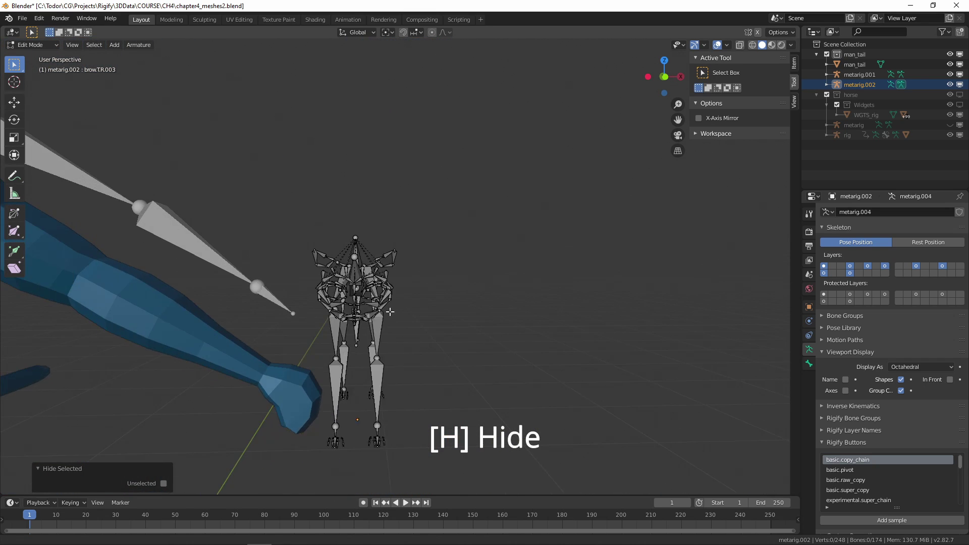
Select the linked bone chains of both cat ears and hide them.
scroll(390, 312, "up", 4)
key("l")
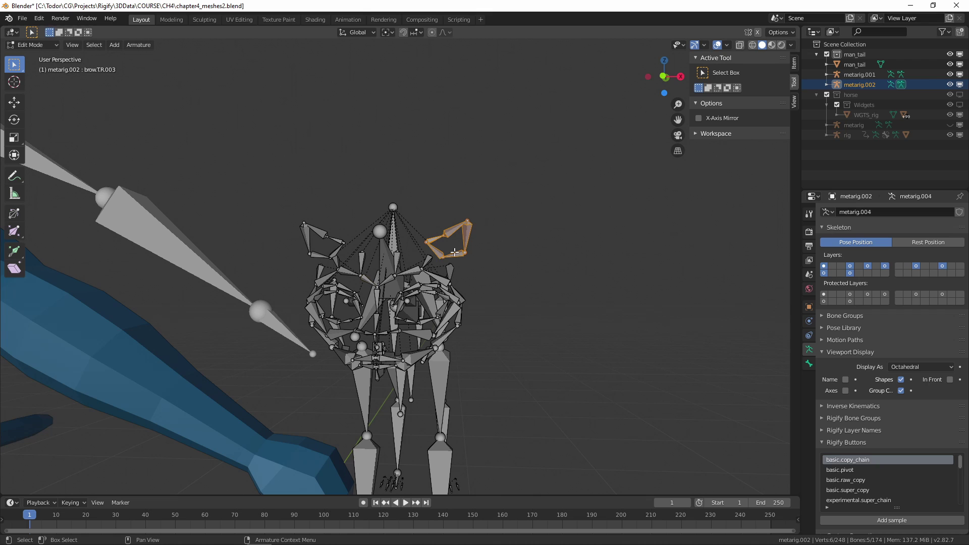
key("l")
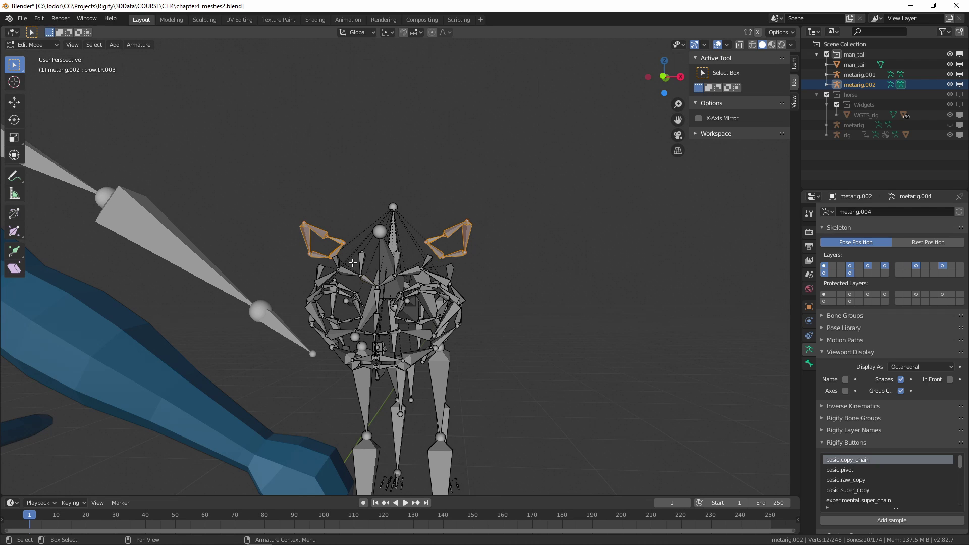
Select all the cat meta-rig's remaining visible bones and delete them.
key("a")
middle_click_drag(352, 262, 415, 301)
key("x")
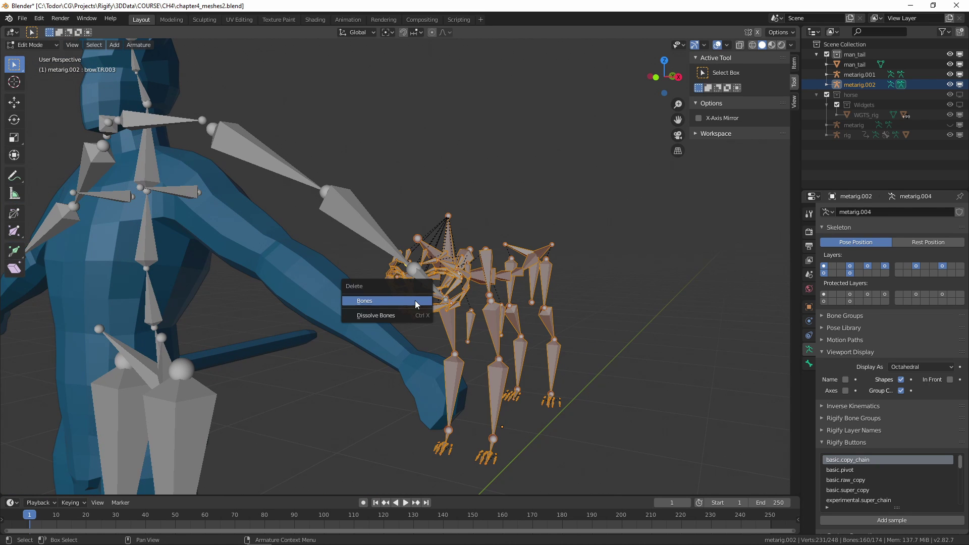
left_click(418, 302)
middle_click_drag(417, 298, 474, 316)
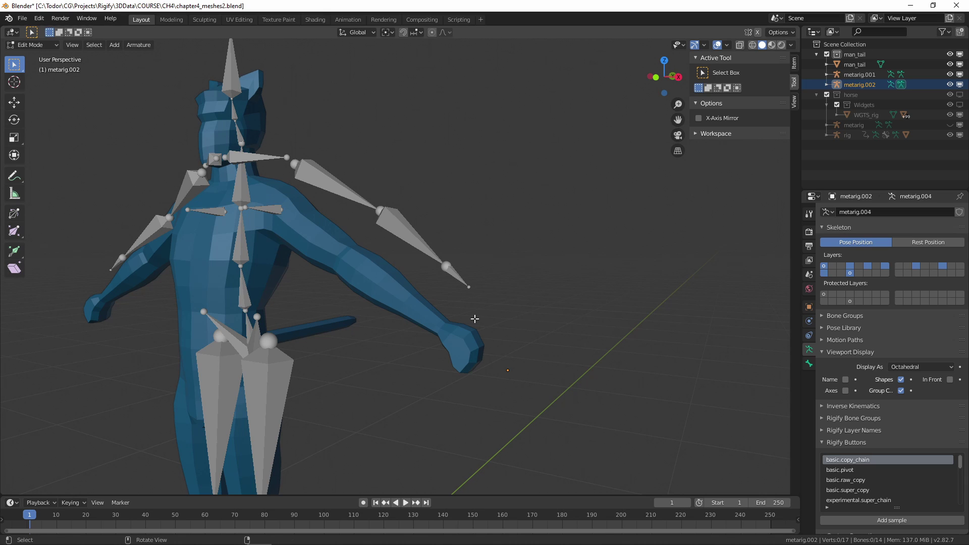
Reveal the cat rig's hidden ear and tail bones.
key("alt+h")
key("alt+h")
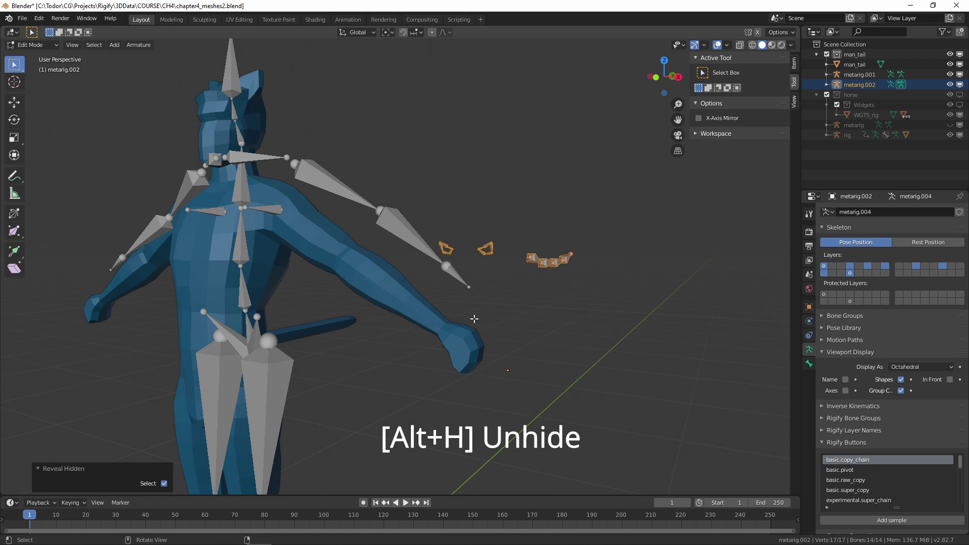
middle_click_drag(474, 318, 455, 227)
Move the ear and tail bones to the first bone layer and return to Object Mode.
left_click_drag(433, 215, 472, 243)
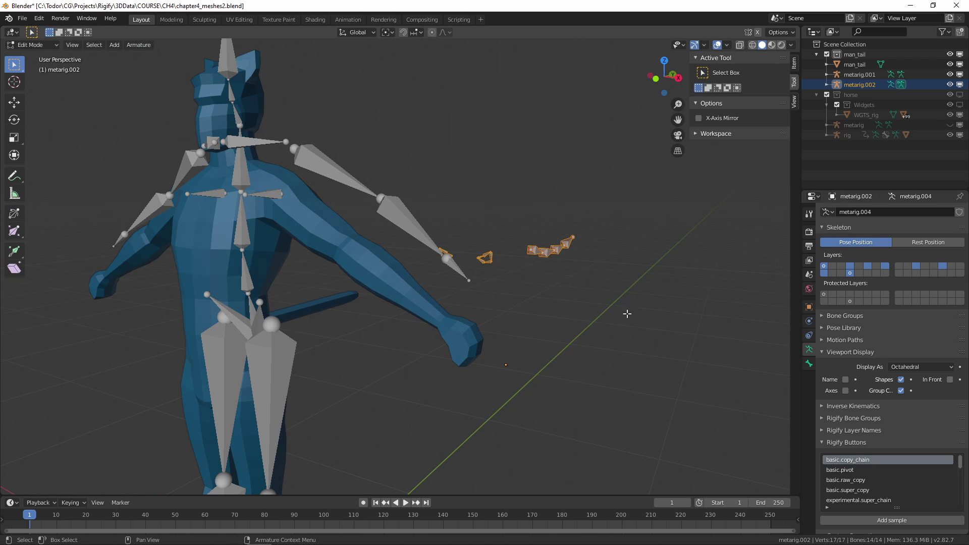
middle_click_drag(627, 309, 664, 309)
key("m")
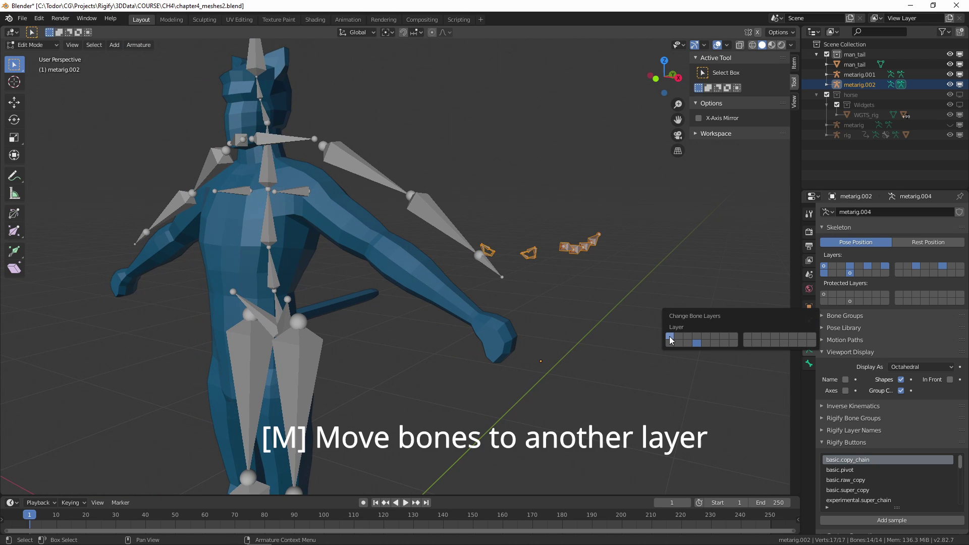
mouse_move(659, 332)
middle_mouse_down()
mouse_move(639, 318)
mouse_move(650, 331)
middle_mouse_up()
key("Tab")
middle_click_drag(562, 320, 489, 304)
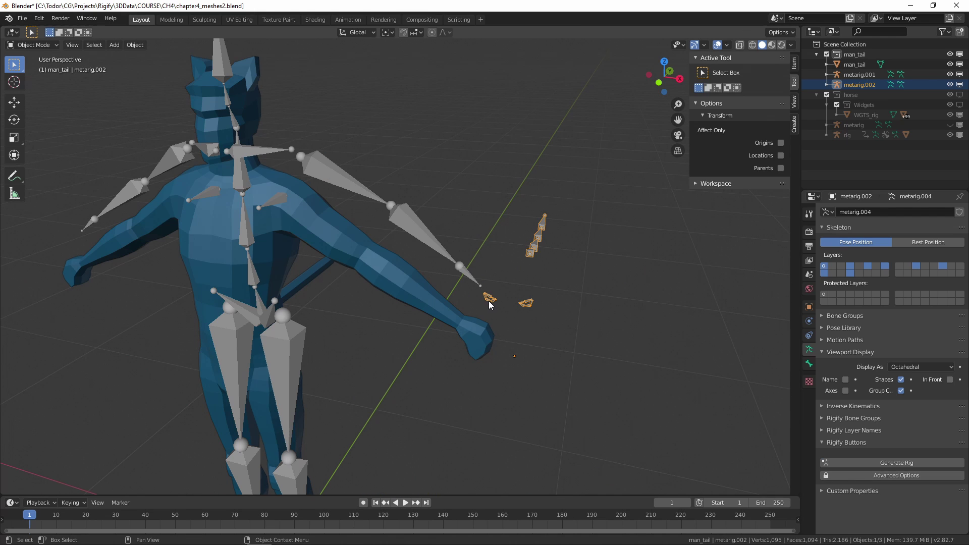
Add the human meta-rig metarig.001 to the selection as the active object and join the cat ear and tail bones into it.
left_click(402, 216, "shift")
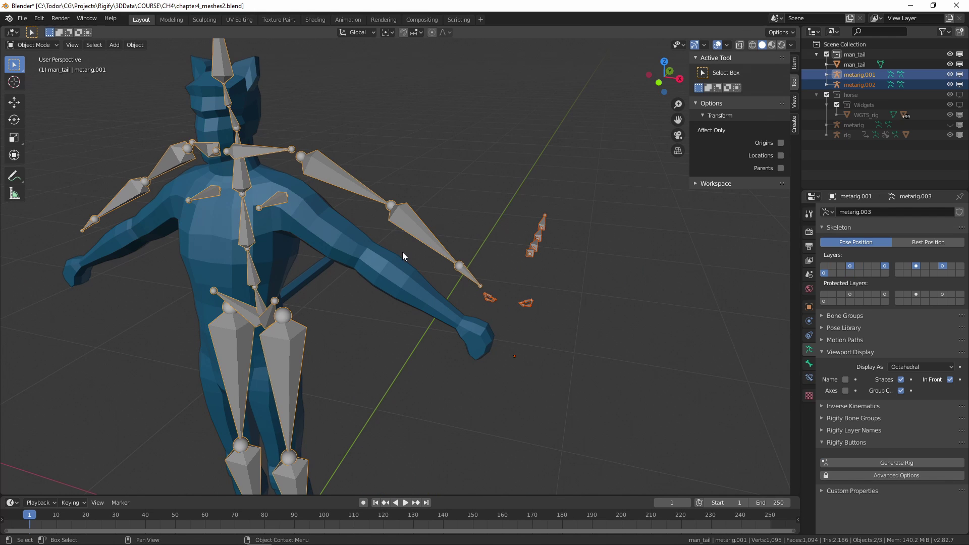
middle_click_drag(402, 252, 291, 182)
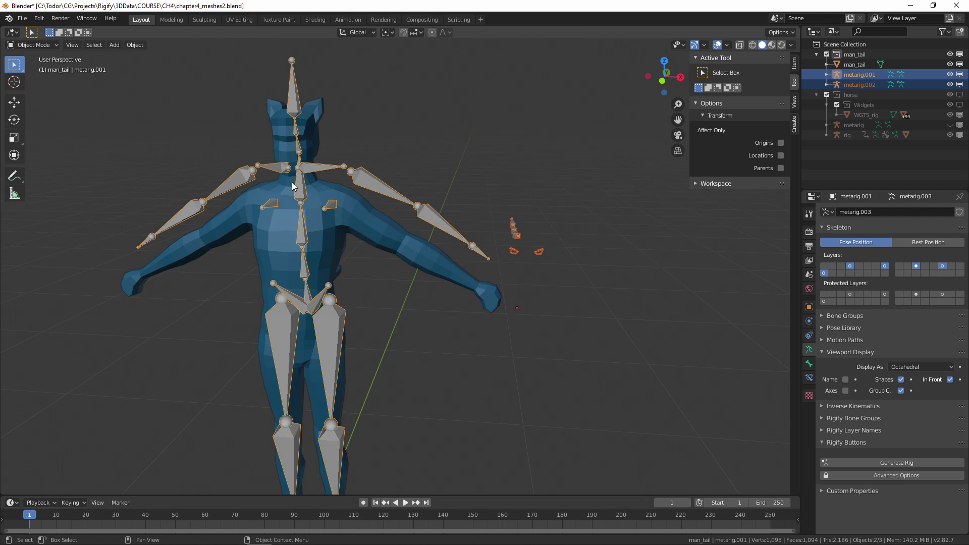
middle_click_drag(352, 213, 414, 228)
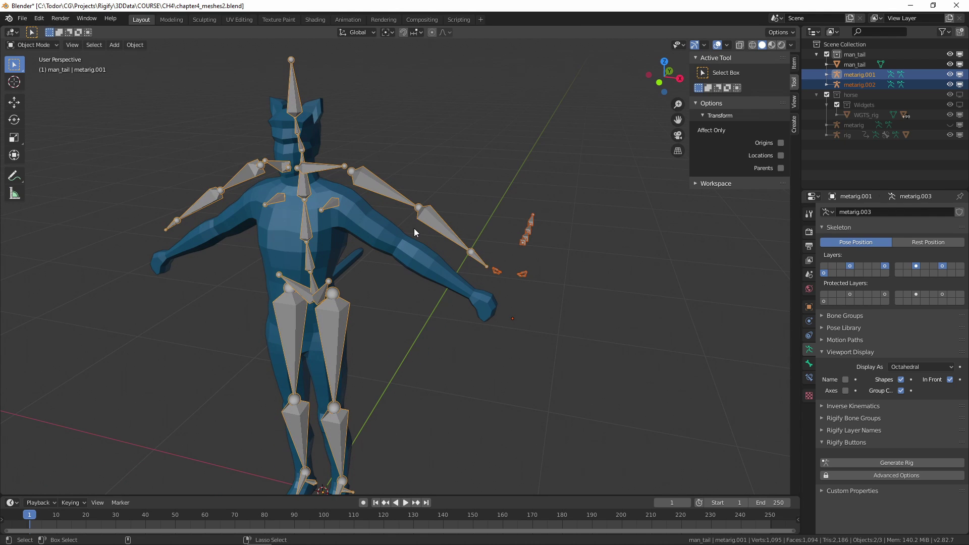
key("ctrl+j")
middle_click_drag(413, 229, 352, 166)
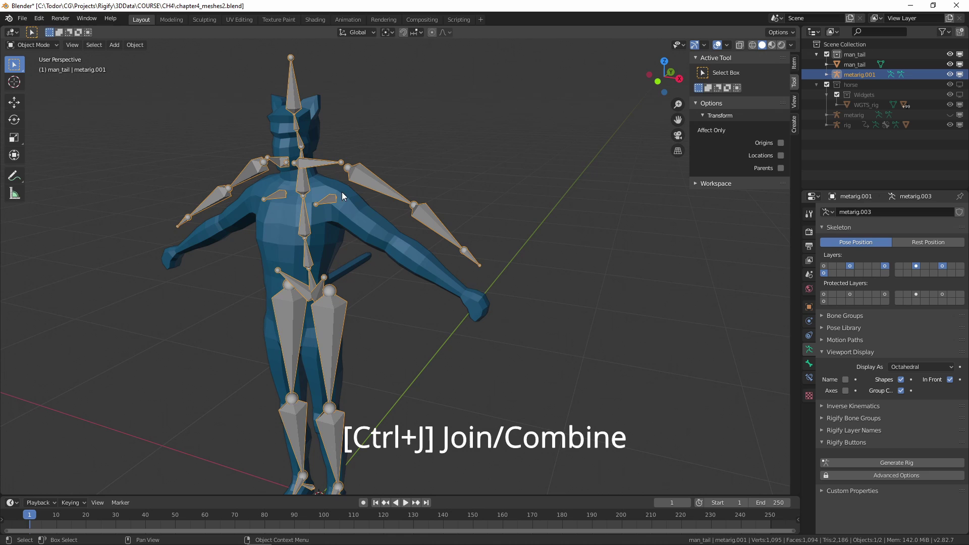
Show the first bone layer of the joined meta-rig in addition to its already visible layers.
middle_click_drag(577, 239, 600, 242)
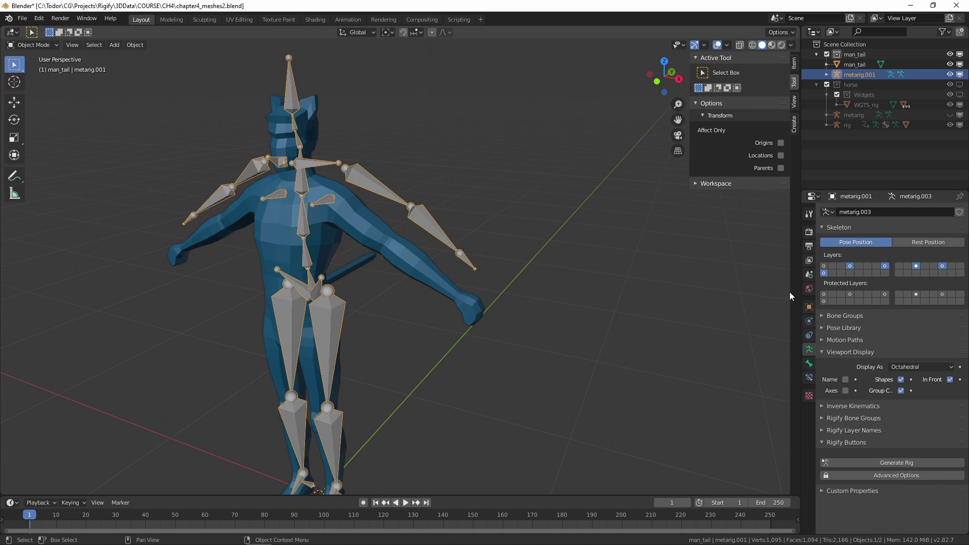
left_click(826, 264, "shift")
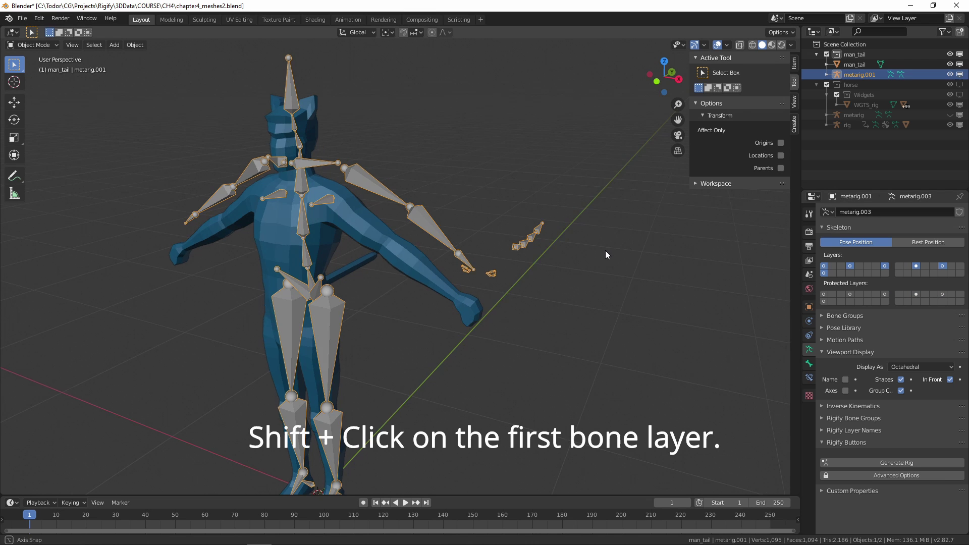
middle_click_drag(604, 250, 558, 272)
key("KP_1")
scroll(367, 325, "up", 2)
middle_click_drag(353, 195, 364, 218, "shift")
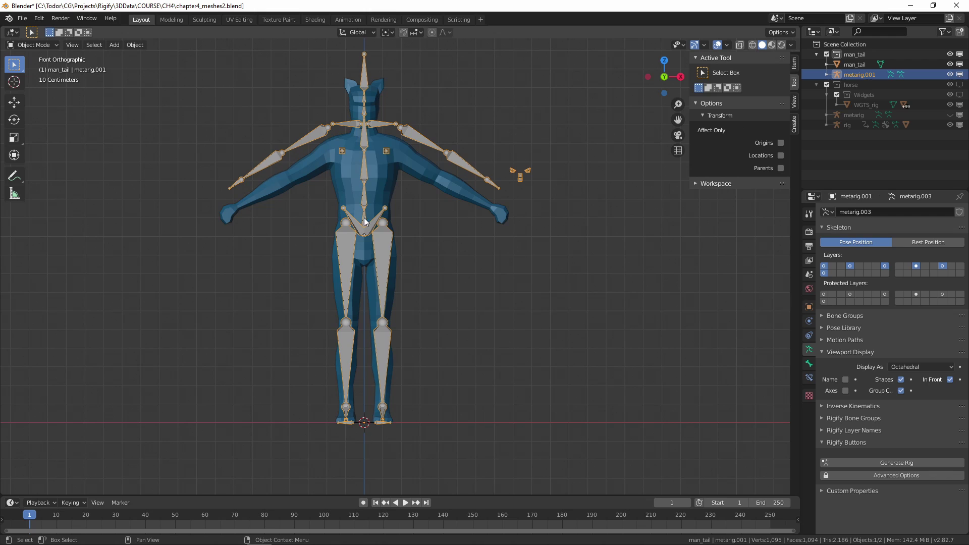
Edit the joined meta-rig, select only the human bones, and scale them down about the 3D Cursor until they fit the character.
key("Tab")
scroll(321, 247, "down", 1)
middle_click_drag(321, 247, 372, 246, "shift")
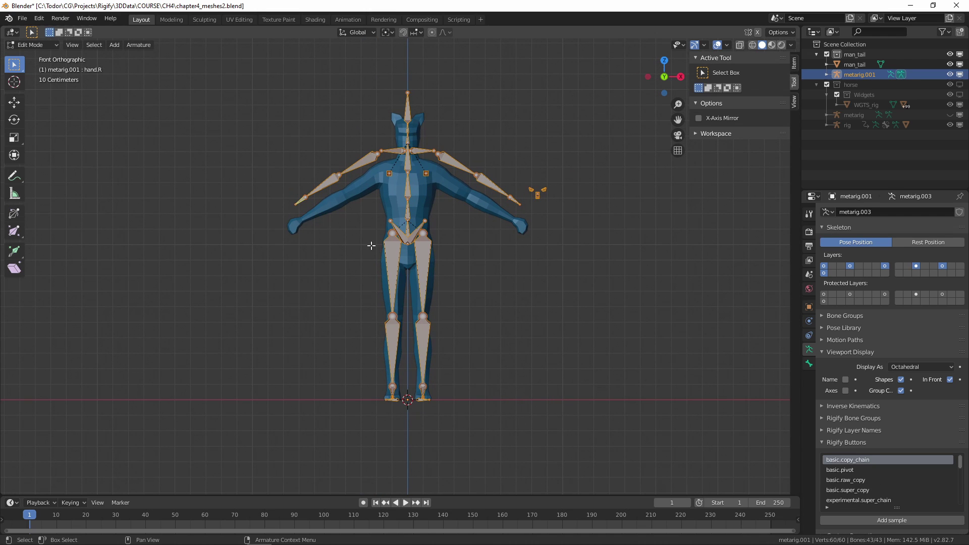
left_click_drag(259, 83, 524, 428)
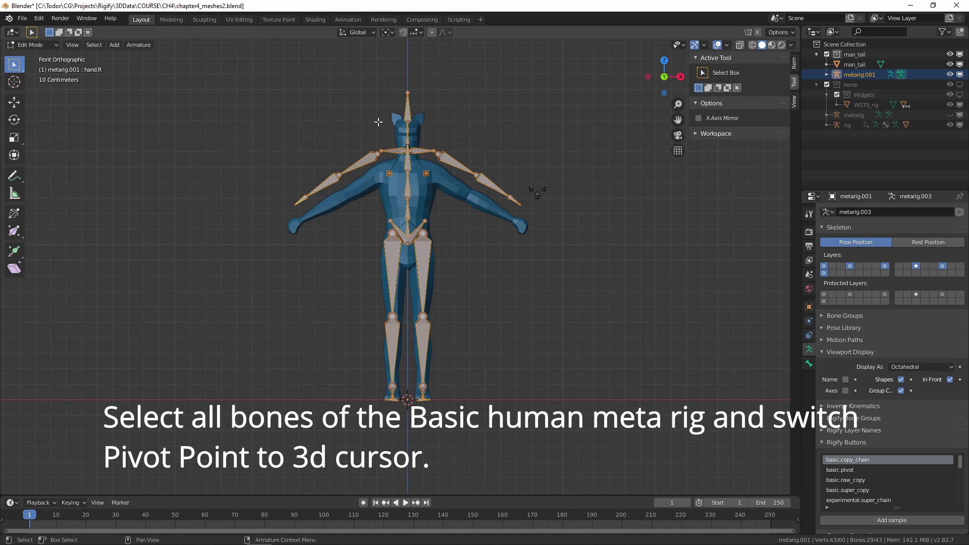
left_click(387, 31)
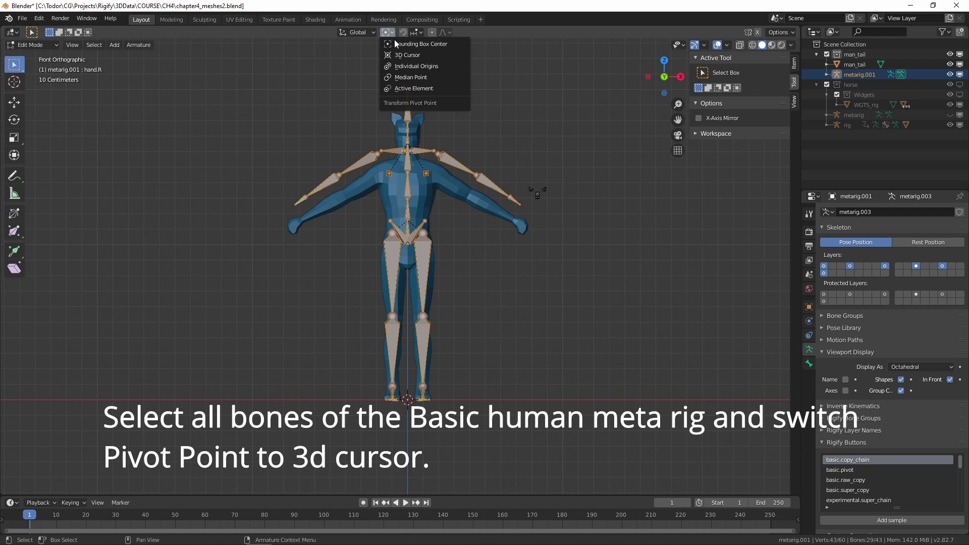
left_click(416, 55)
key("s")
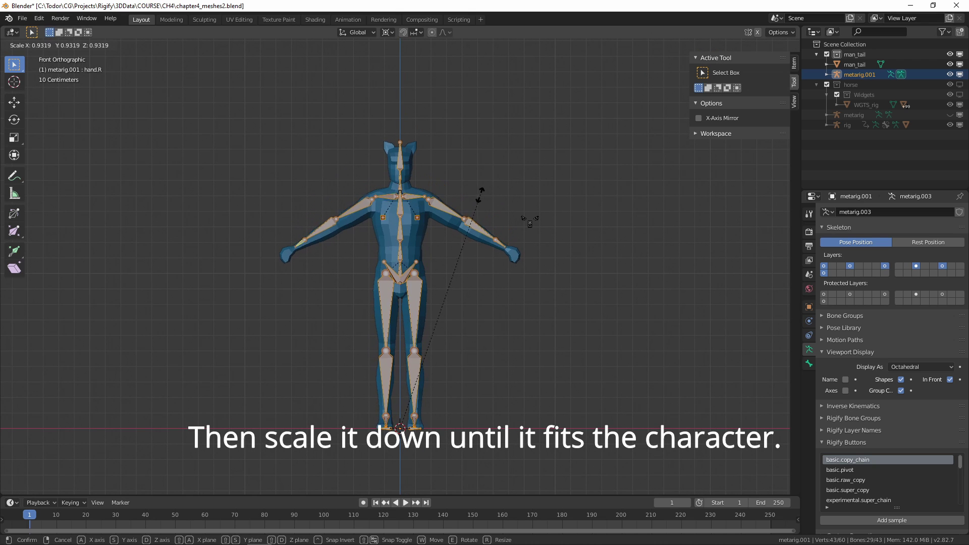
left_click(492, 235)
Align the human bones with the body in side view, moving them about -0.027 m and about -0.002 m along Y.
scroll(492, 235, "up", 2)
key("KP_3")
key("g")
left_click(480, 266)
middle_click_drag(474, 348, 483, 244, "shift")
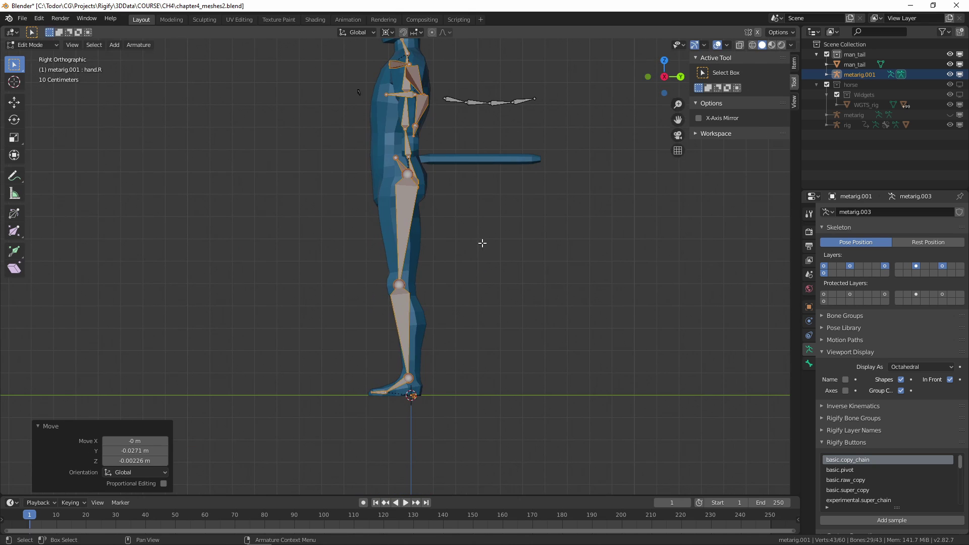
key("g")
key("y")
left_click(481, 247)
middle_click_drag(452, 192, 459, 233, "shift")
scroll(419, 218, "up", 1)
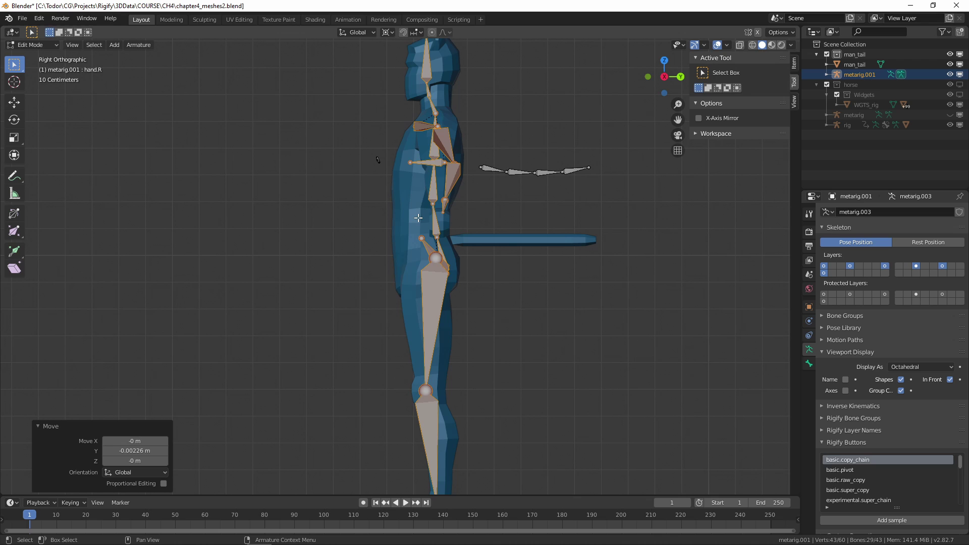
Try to move the left hand bone onto the character's hand without mirroring, and undo that move.
middle_click_drag(407, 218, 485, 233)
key("KP_1")
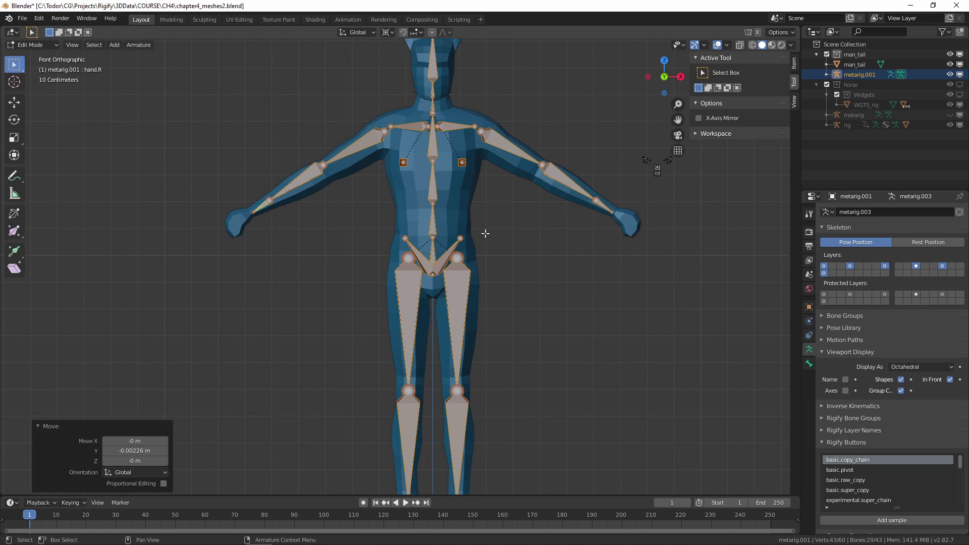
left_click(605, 204)
key("g")
left_click(633, 223)
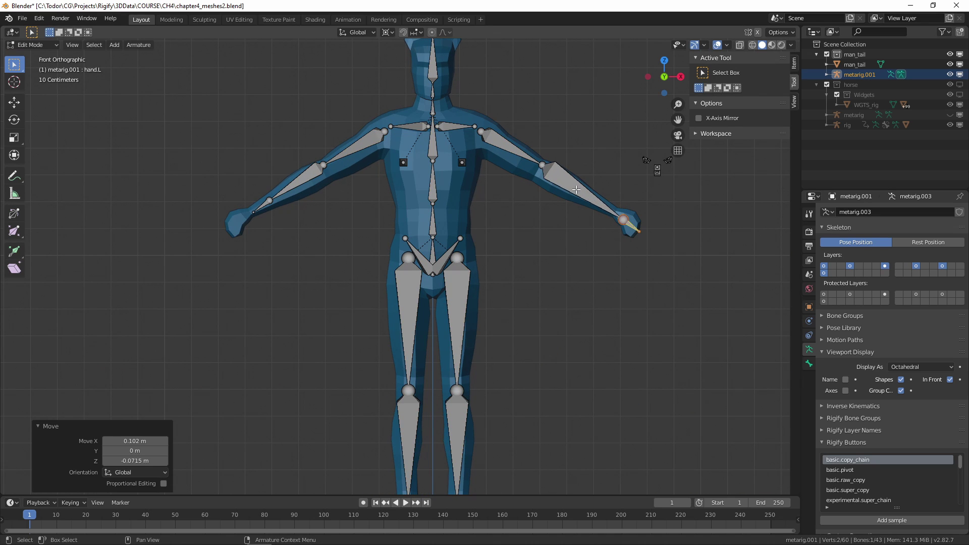
left_click(540, 166)
key("g")
right_click(542, 168)
key("ctrl+z")
key("ctrl+z")
Turn on X-Axis Mirror, move the left hand bone onto the character's hand, and lower the elbow joint about 0.009 m.
left_click(706, 119)
key("g")
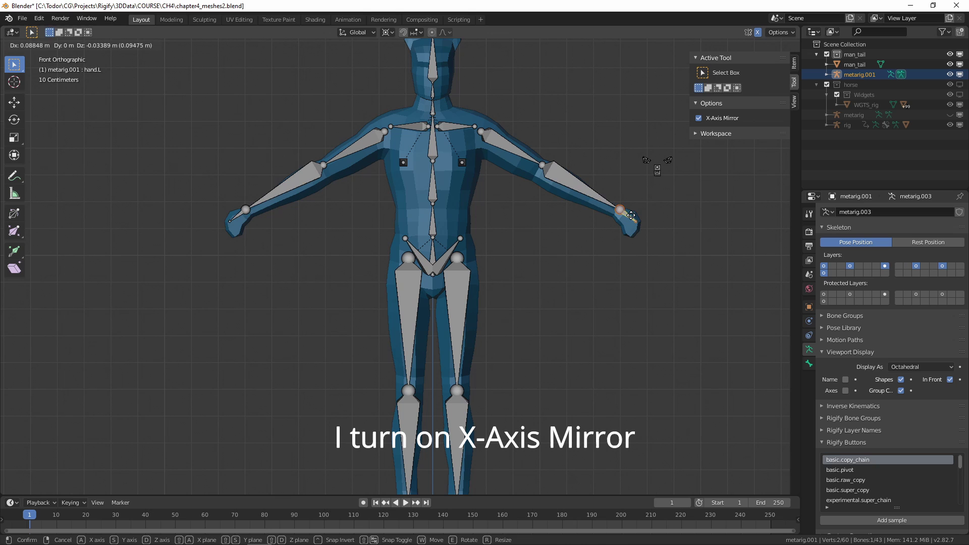
left_click(571, 188)
left_click(541, 163)
key("w")
left_click(535, 162)
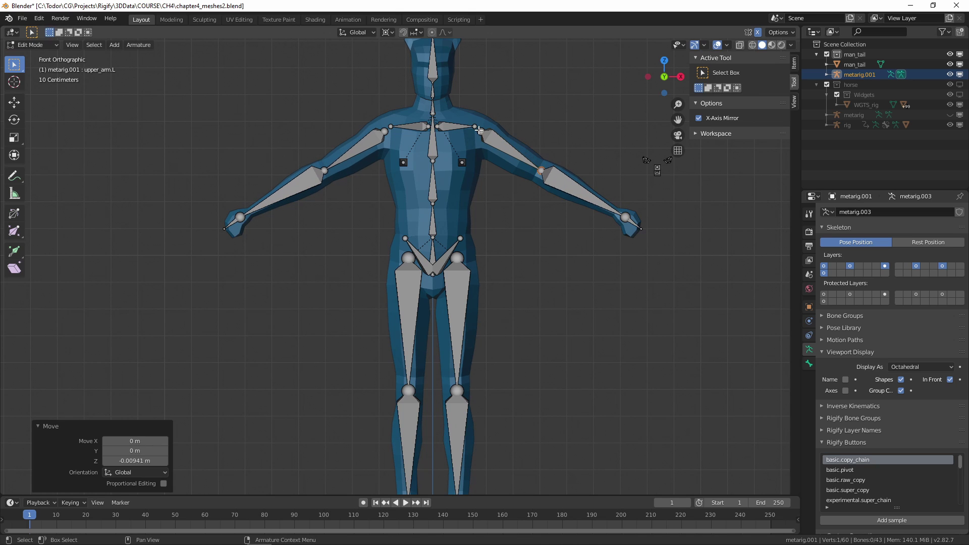
Fit the left shoulder tip and the upper arm's head joint to the shoulder, shifting the arm joint about -0.015 m in X.
left_click(476, 128)
key("w")
left_click(477, 128)
left_click(483, 135)
key("w")
left_click(479, 135)
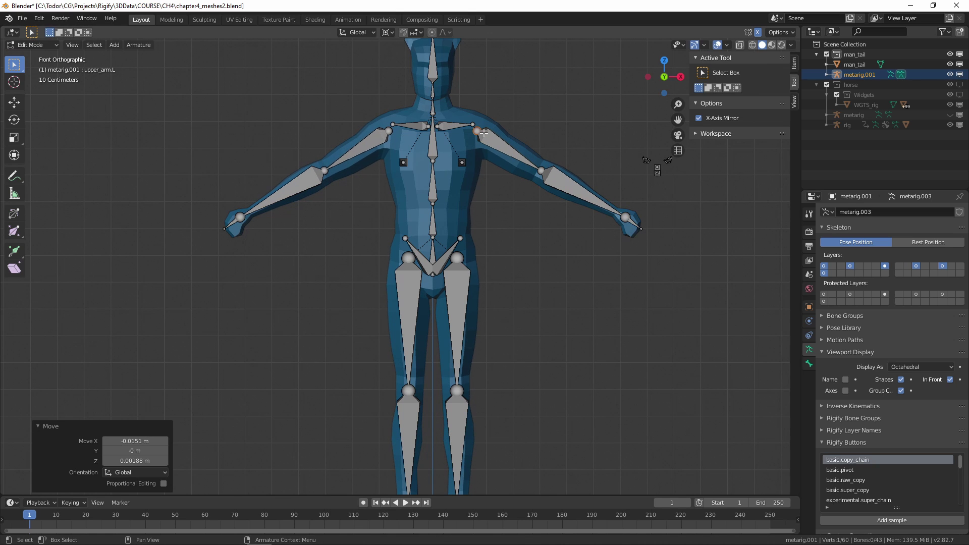
Move the left breast bone forward along Y toward the chest surface.
middle_click_drag(492, 167, 536, 174)
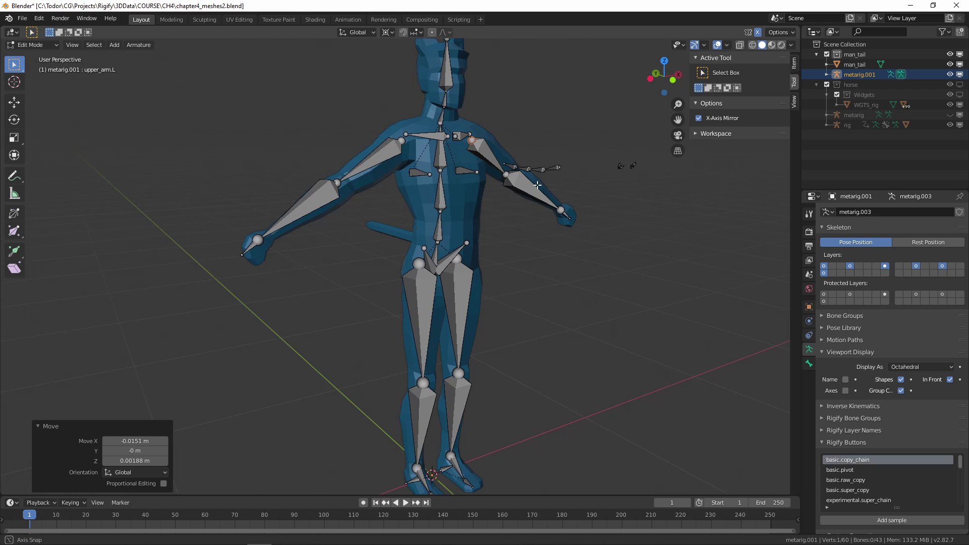
left_click(473, 171)
key("g")
key("y")
left_click(485, 174)
Select the whole tail bone chain and move it in side view to the mesh tail, about -0.096 m in Y and -0.262 m in Z.
scroll(505, 192, "down", 4)
key("alt+a")
middle_click_drag(671, 247, 562, 272)
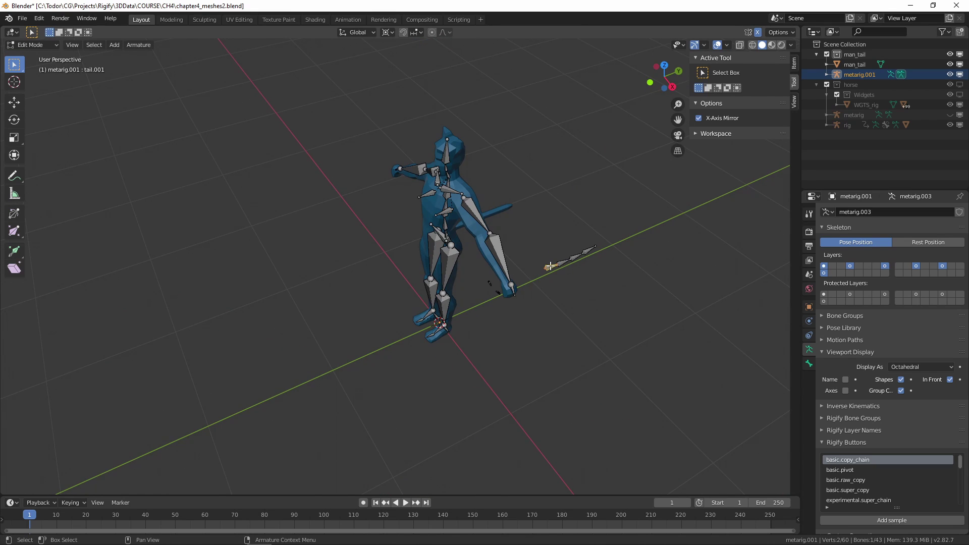
key("KP_3")
key("l")
scroll(550, 266, "up", 4)
middle_click_drag(671, 283, 482, 252, "shift")
key("g")
left_click(558, 386)
Switch the pivot point away from 3D Cursor and flatten the tail bone chain by scaling it to 0 along Z.
left_click(387, 32)
left_click(409, 58)
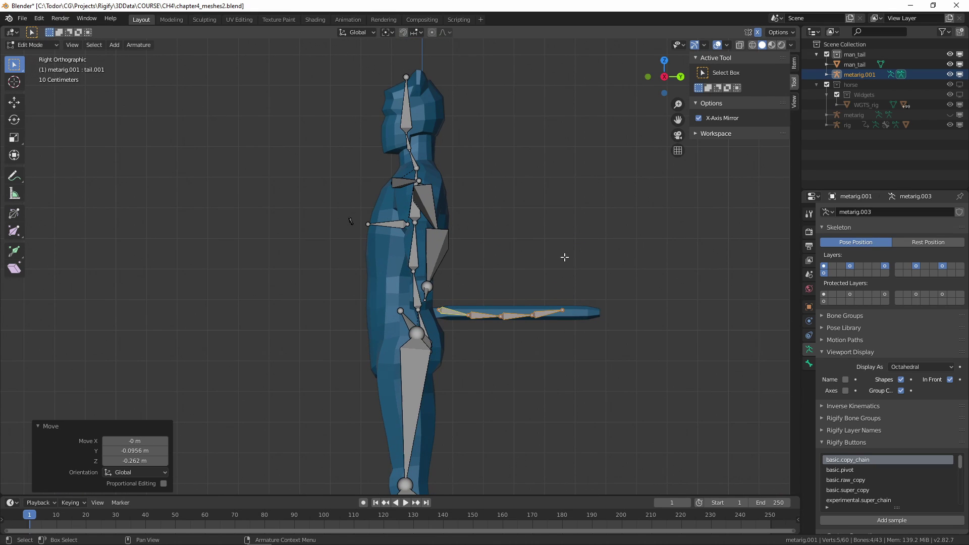
scroll(565, 257, "up", 2)
key("s")
key("z")
key("0")
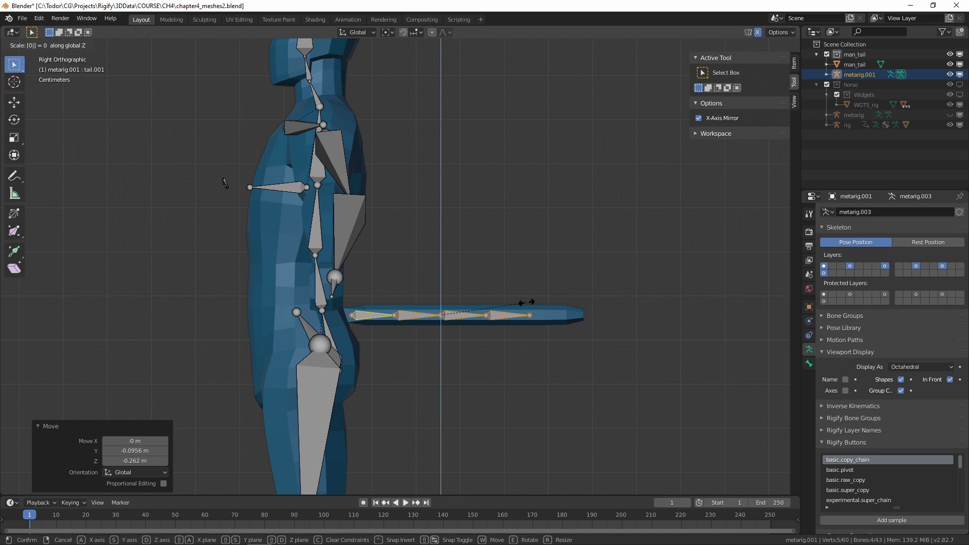
key("Return")
Resize and reposition the tail bone chain along the mesh tail, with a final scale of about 0.858.
key("s")
left_click(580, 302)
key("g")
left_click(603, 303)
key("s")
left_click(585, 350)
Move the tail bones about -0.843 m along X in top view to centre them in the mesh tail.
middle_click_drag(584, 349, 465, 351)
key("KP_7")
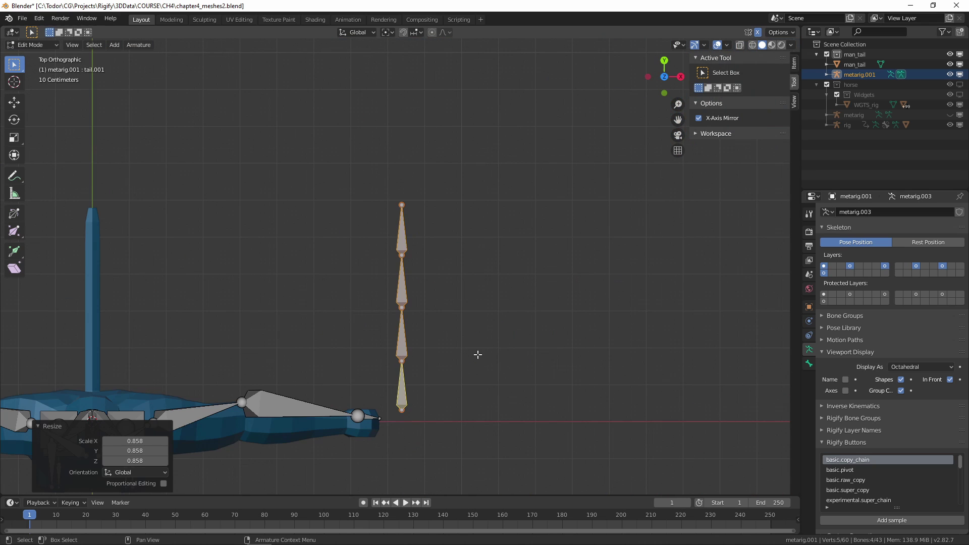
scroll(478, 353, "down", 3)
key("g")
key("x")
left_click(287, 320)
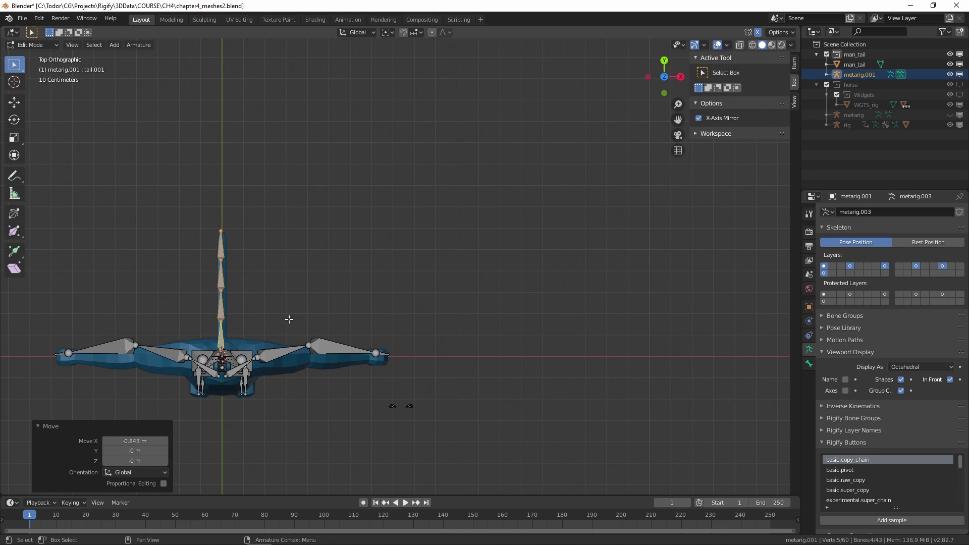
Select the root joint of the first tail bone and enable snapping with Vertex as the snap target.
middle_click_drag(288, 320, 422, 255)
scroll(423, 255, "up", 5)
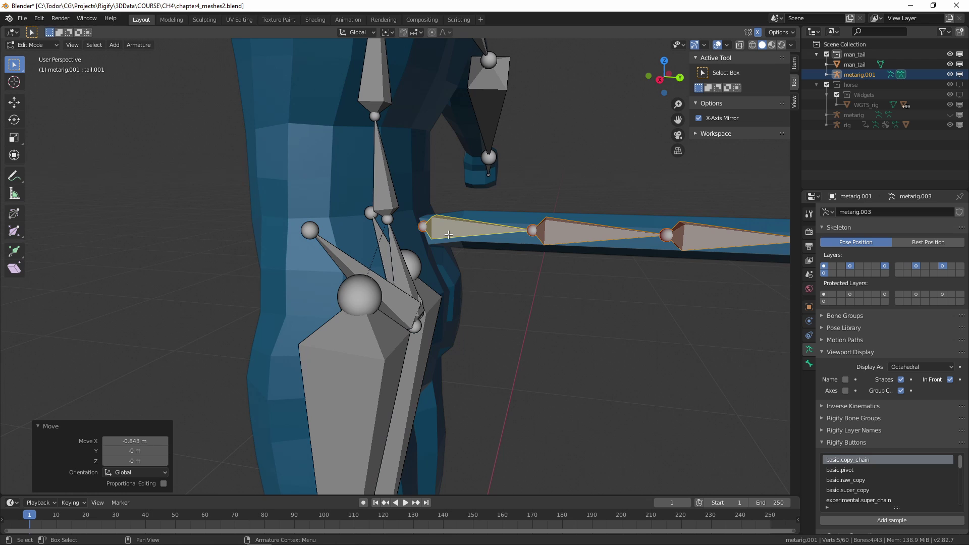
middle_click_drag(447, 309, 435, 235)
key("KP_3")
left_click(437, 207)
middle_click_drag(440, 272, 446, 249)
middle_click_drag(441, 183, 452, 234)
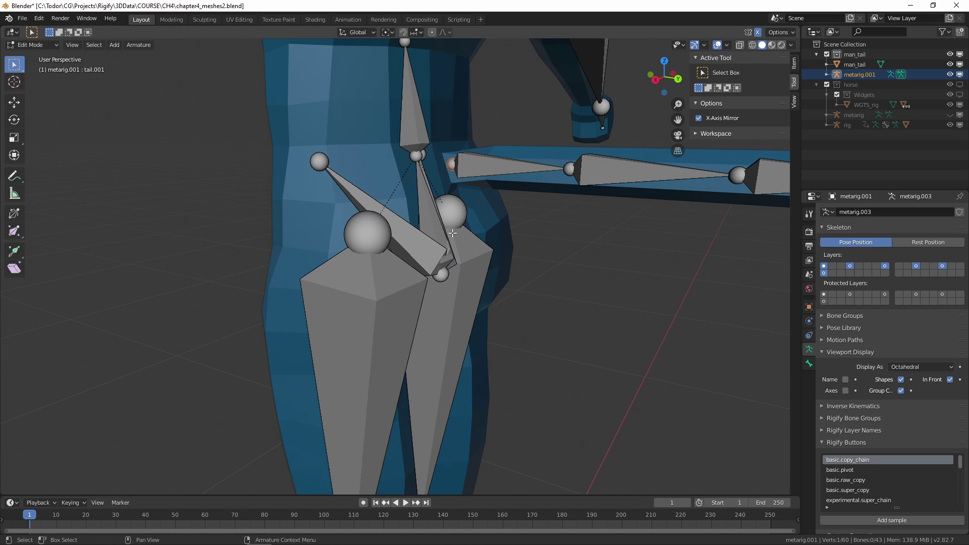
left_click(416, 32)
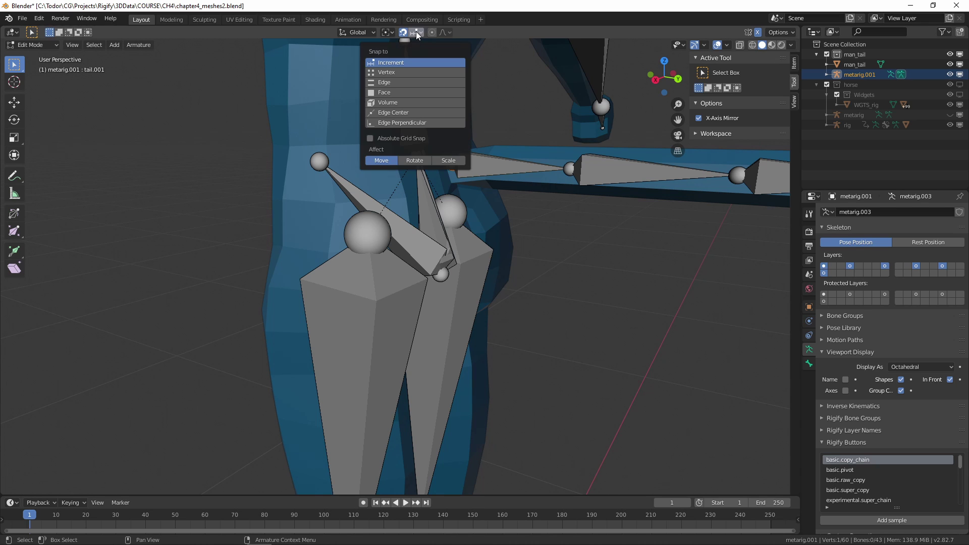
left_click(390, 72)
scroll(482, 199, "up", 2)
middle_click_drag(510, 134, 523, 120, "shift")
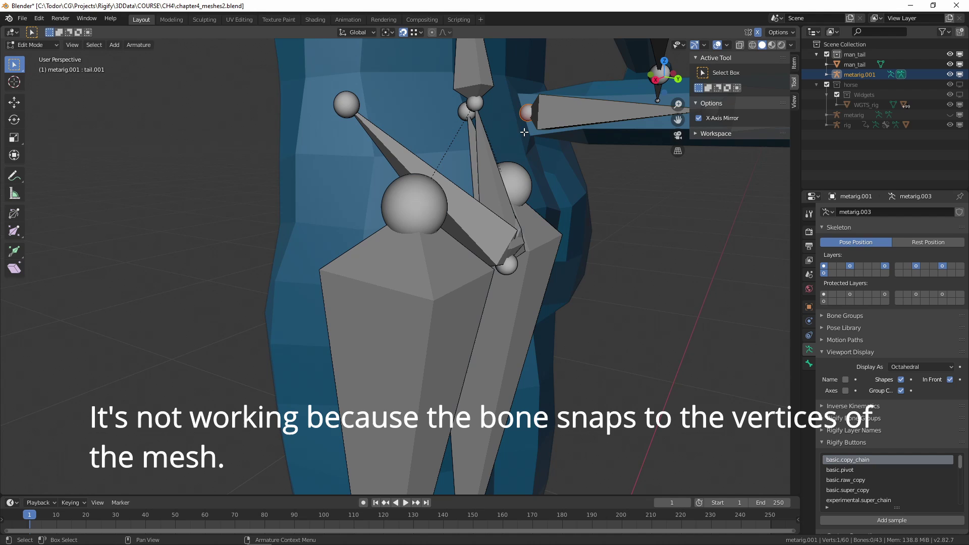
key("g")
right_click(509, 255)
middle_click_drag(519, 240, 509, 239)
key("g")
right_click(507, 263)
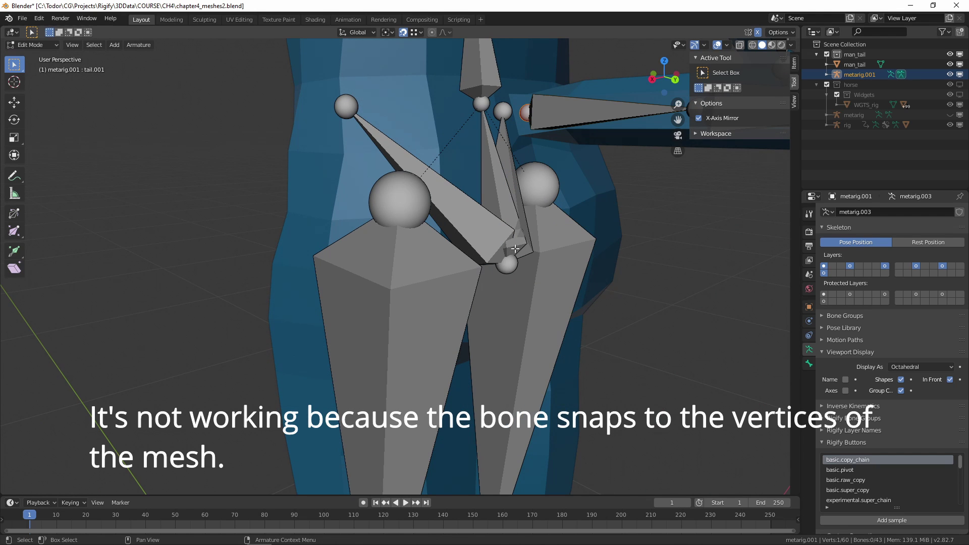
Isolate the meta-rig in Local View and snap the tail's root joint onto the base of the spine.
key("slash")
scroll(323, 265, "up", 5)
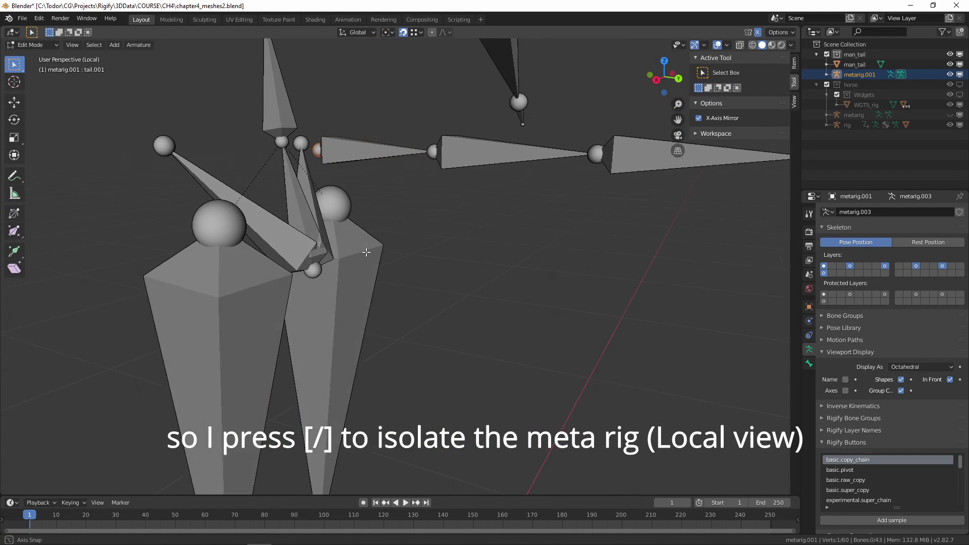
key("g")
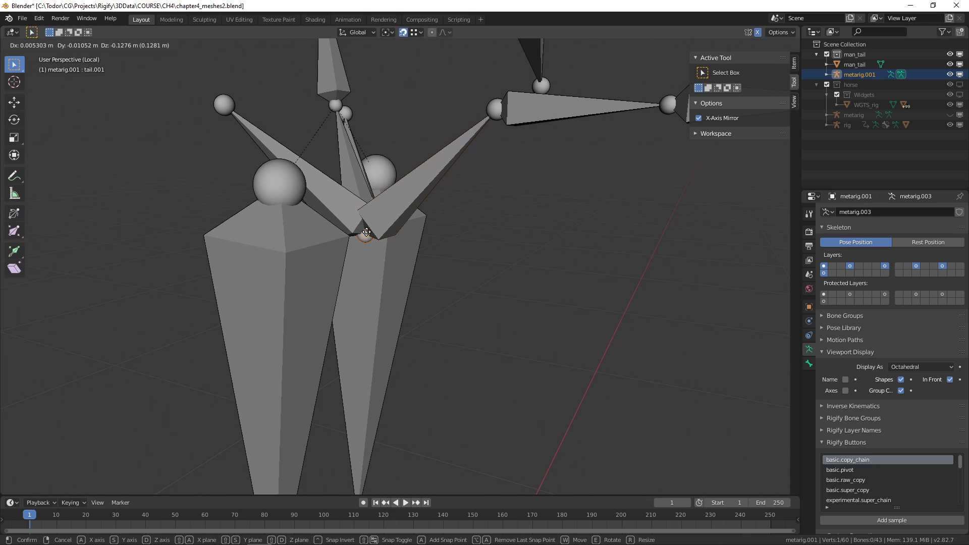
left_click(366, 232)
scroll(398, 241, "down", 5)
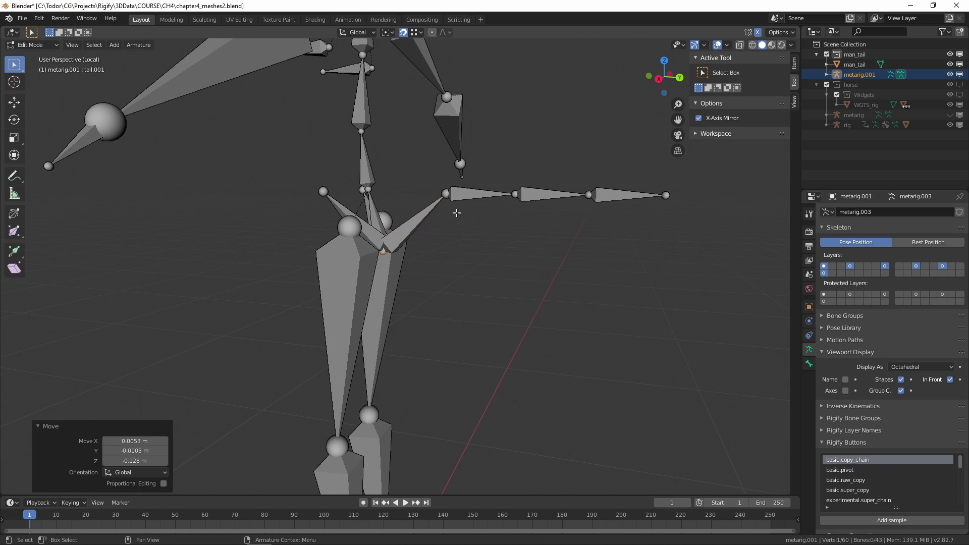
Exit Local View, turn off snapping, and move the end joint of the first tail bone to the start of the mesh tail.
key("KP_1")
key("KP_3")
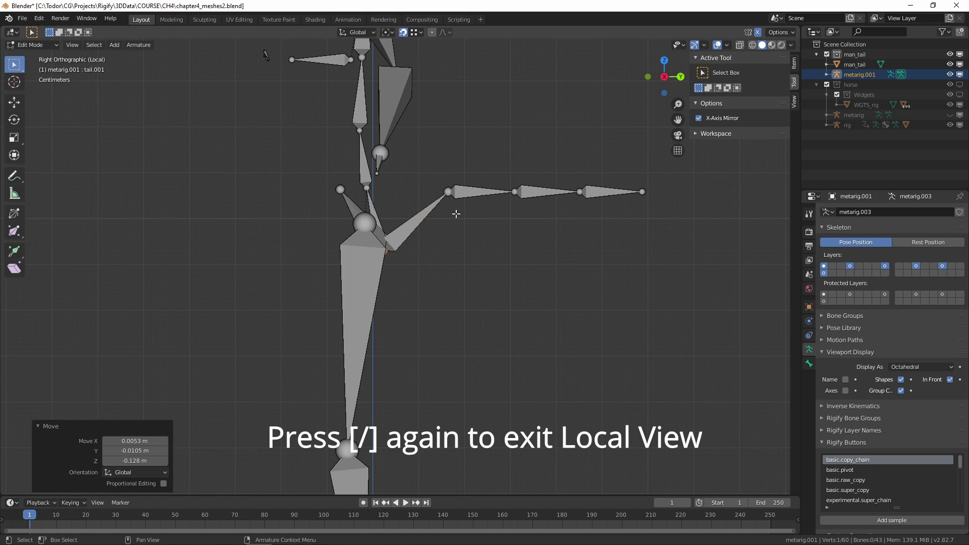
key("slash")
key("KP_3")
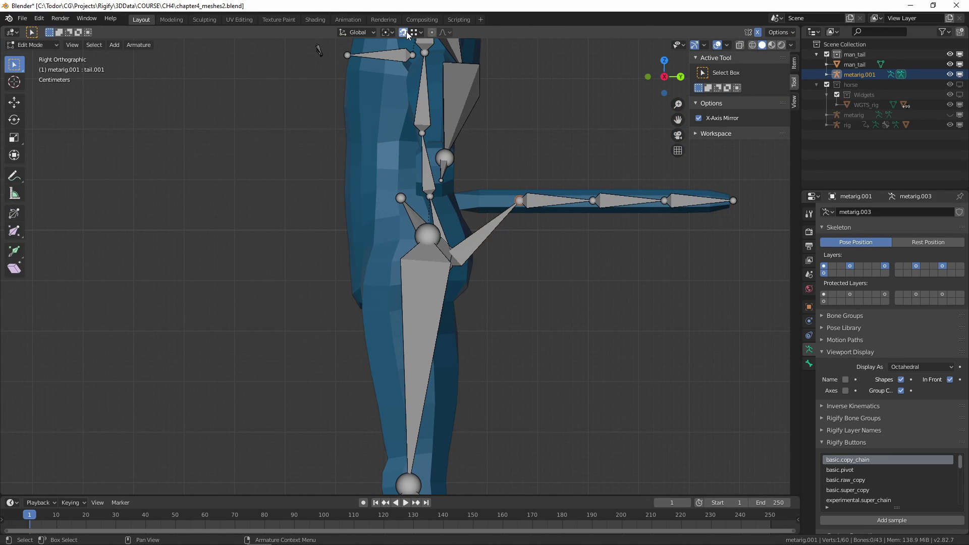
key("g")
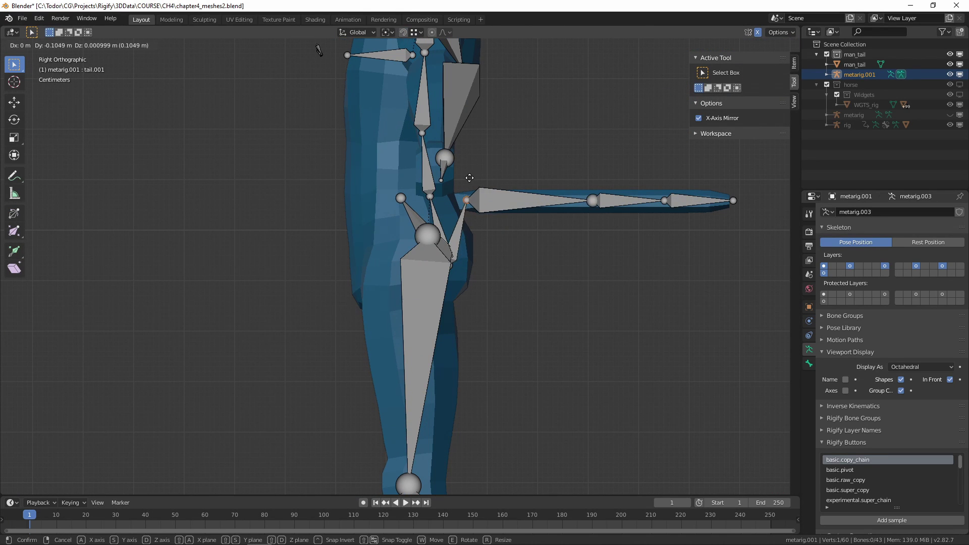
left_click(550, 206)
Space the next two tail joints evenly, moving them about -0.076 m and -0.054 m along Y.
left_click(591, 201)
key("g")
left_click(581, 209)
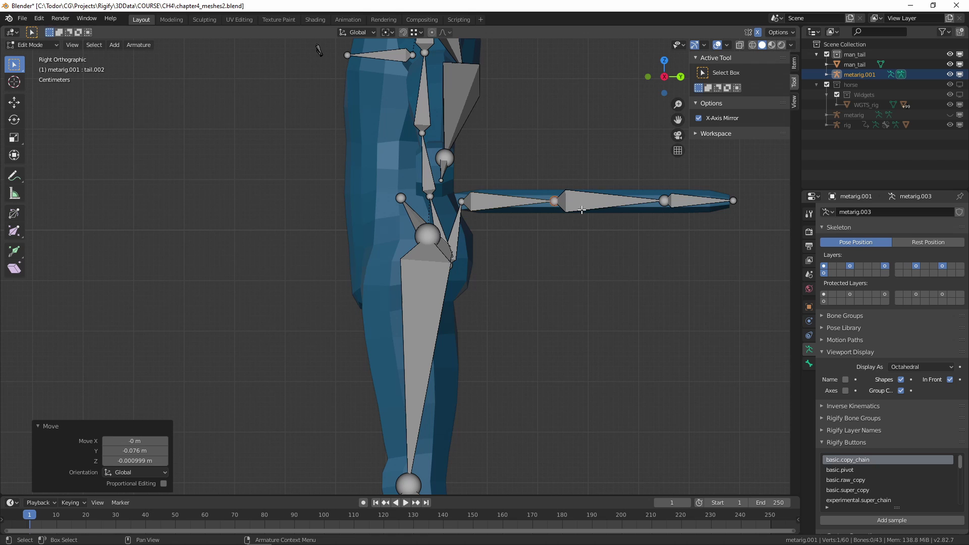
left_click(656, 203)
key("g")
left_click(648, 210)
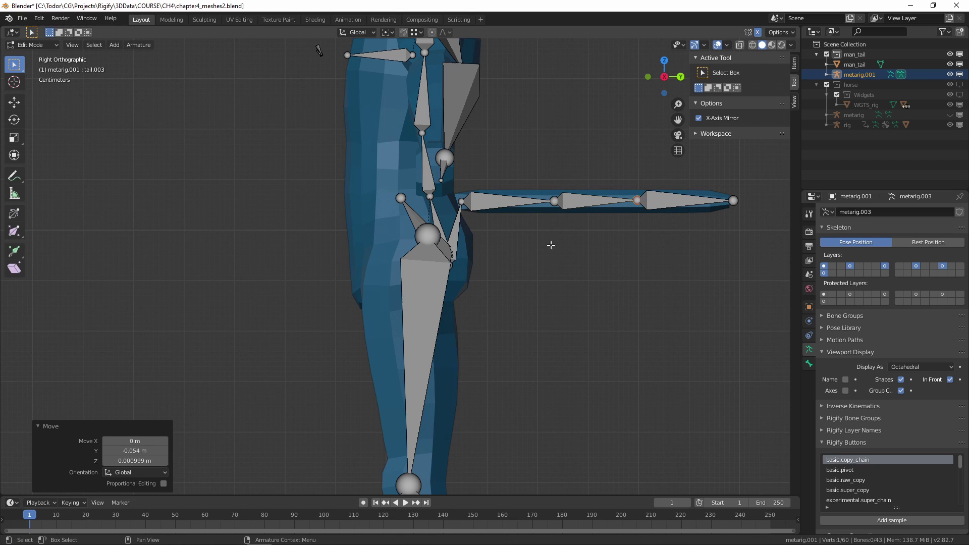
middle_click_drag(551, 245, 452, 271)
left_click(455, 232)
scroll(462, 218, "down", 4)
Select both sets of cat ear bones and move them in front view onto the ears of the character's head.
middle_click_drag(395, 253, 514, 240)
key("KP_1")
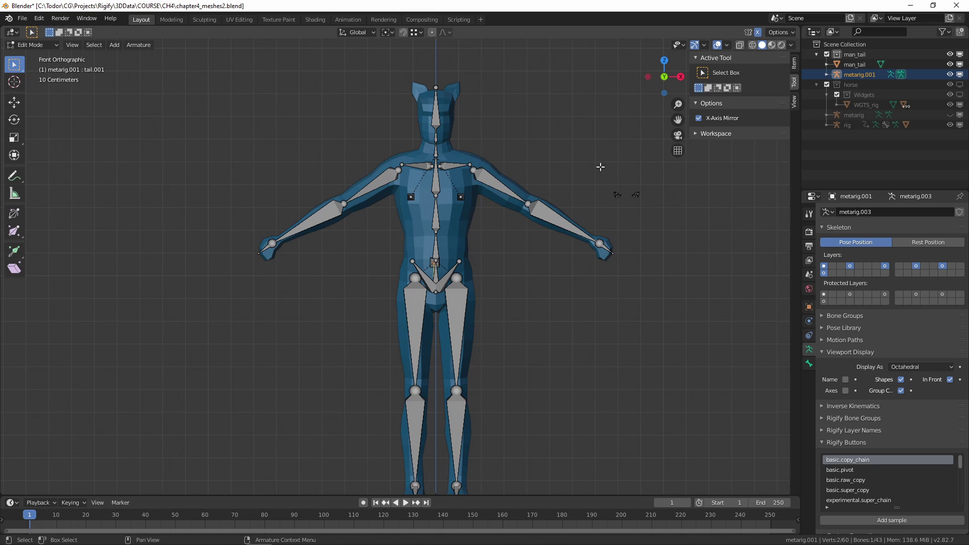
left_click_drag(600, 167, 661, 206)
key("g")
right_click(630, 180)
key("g")
left_click(544, 111)
key("g")
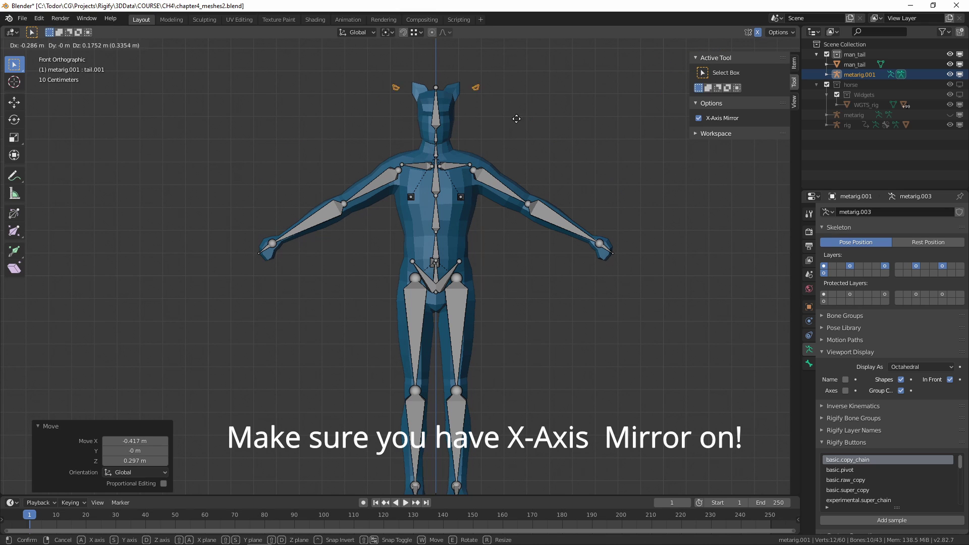
left_click(504, 131)
Select only the left ear's bones and scale them up to about 1.28 with mirroring on.
scroll(459, 265, "up", 6)
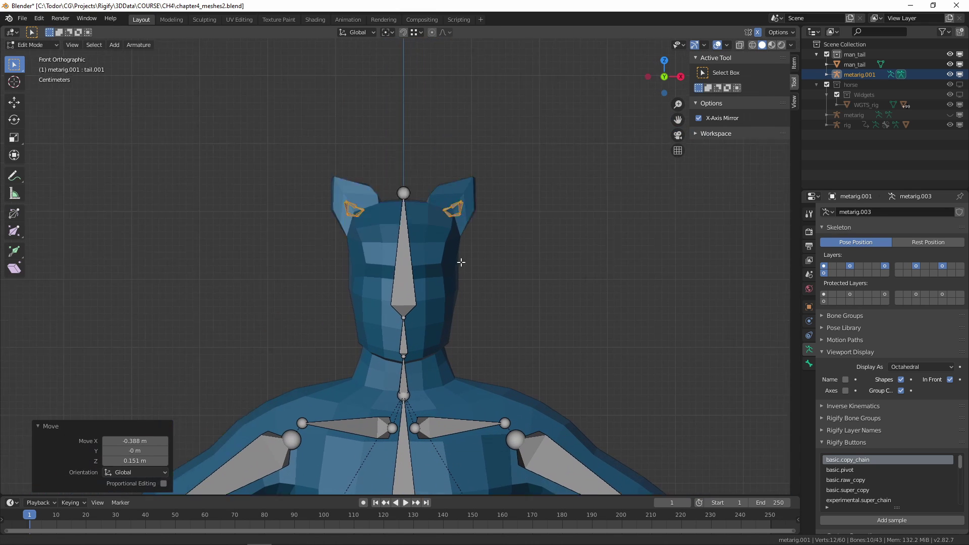
key("s")
right_click(477, 222)
left_click(388, 32)
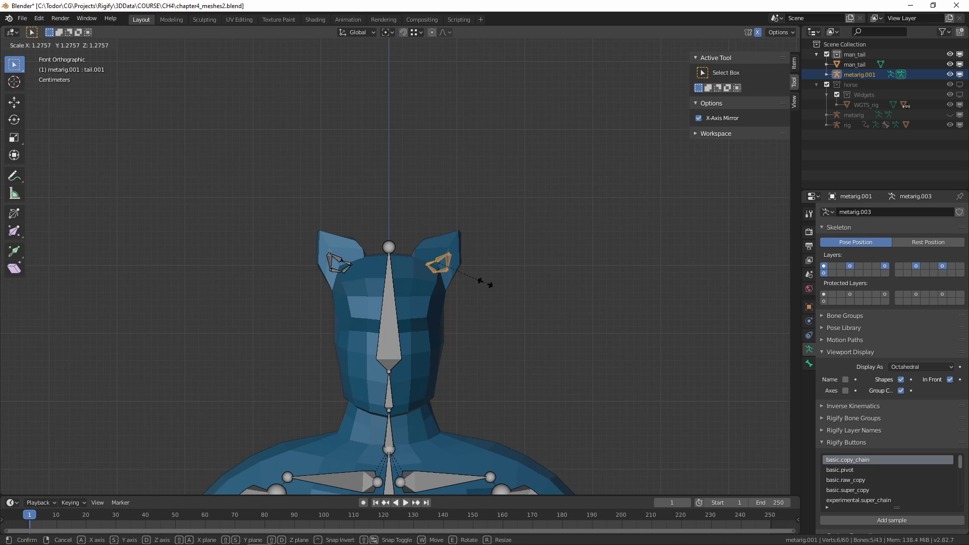
left_click(485, 281)
Move the left ear's bones back along Y and reposition them inside the mesh ear.
middle_click_drag(541, 330, 520, 323)
key("g")
key("y")
left_click(621, 314)
middle_click_drag(620, 314, 561, 318)
key("g")
left_click(525, 354)
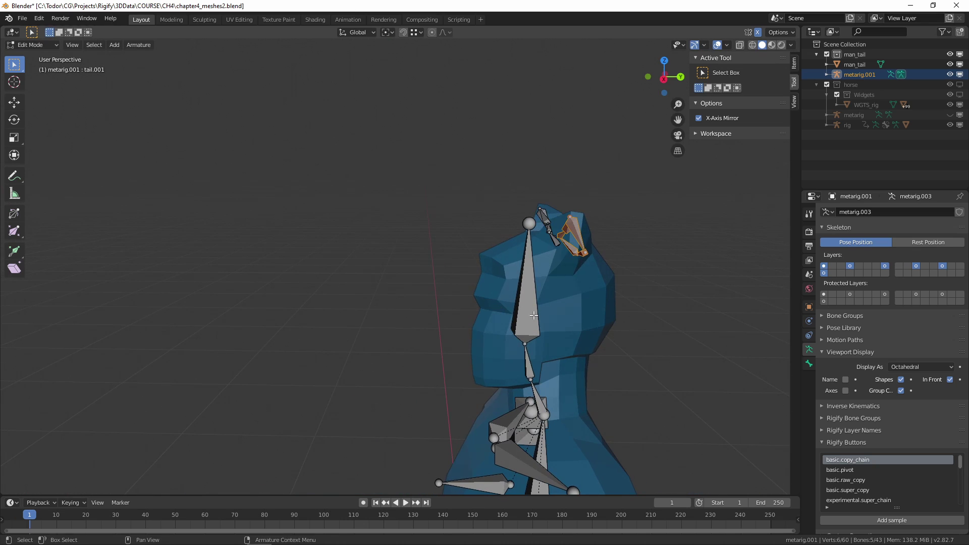
Inspect the fit of the ear bones and upper-body bones against the mesh from several angles.
key("Tab")
middle_click_drag(520, 353, 550, 222)
scroll(593, 268, "down", 4)
scroll(510, 197, "up", 1)
middle_click_drag(467, 177, 394, 223)
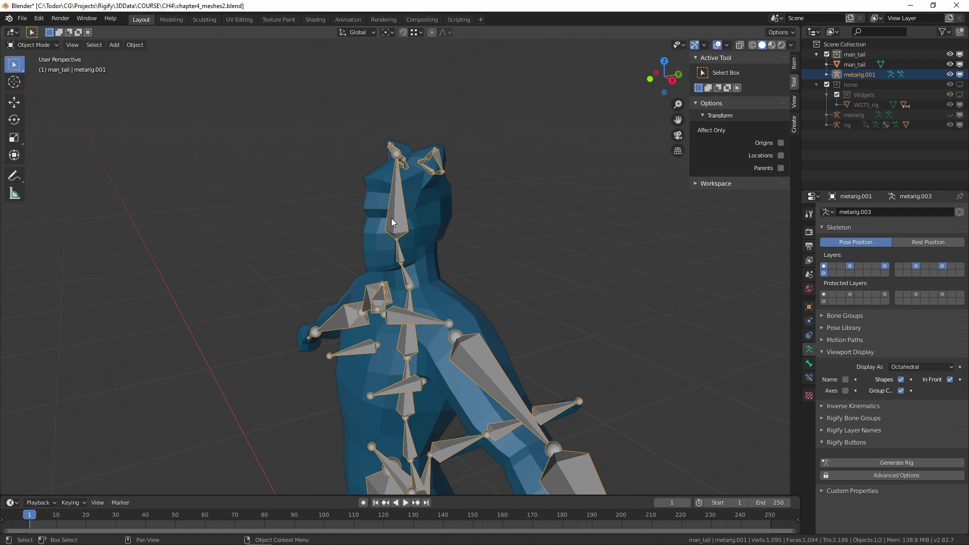
key("Tab")
scroll(404, 217, "up", 2)
middle_click_drag(435, 163, 402, 173)
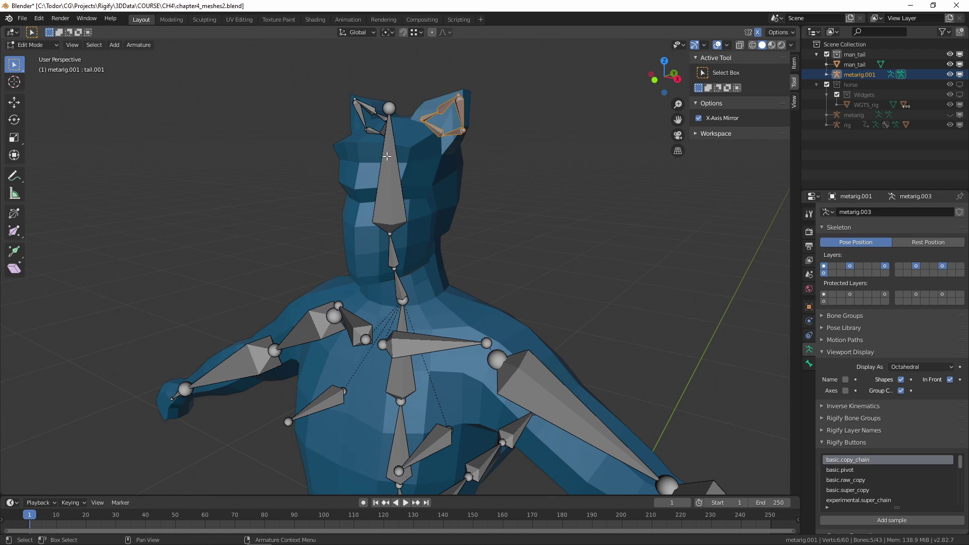
Test-rotate the left ear's base bone in Pose Mode to check how the ear bones follow.
key("ctrl+Tab")
left_click(434, 132)
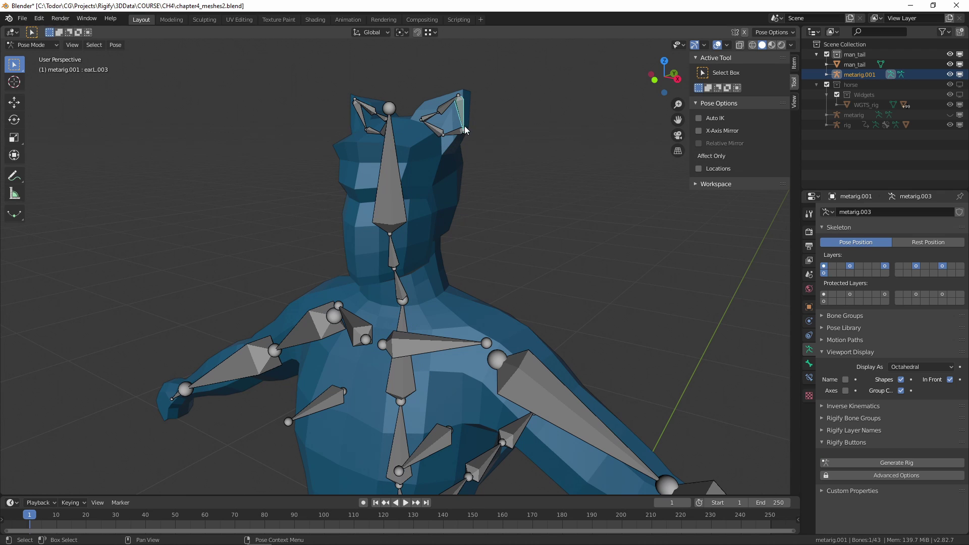
key("r")
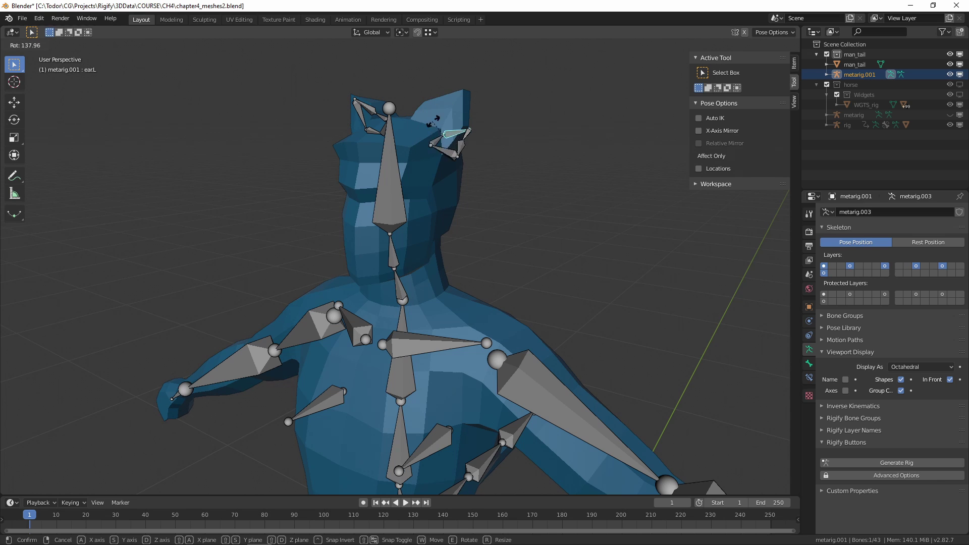
left_click(434, 132)
key("r")
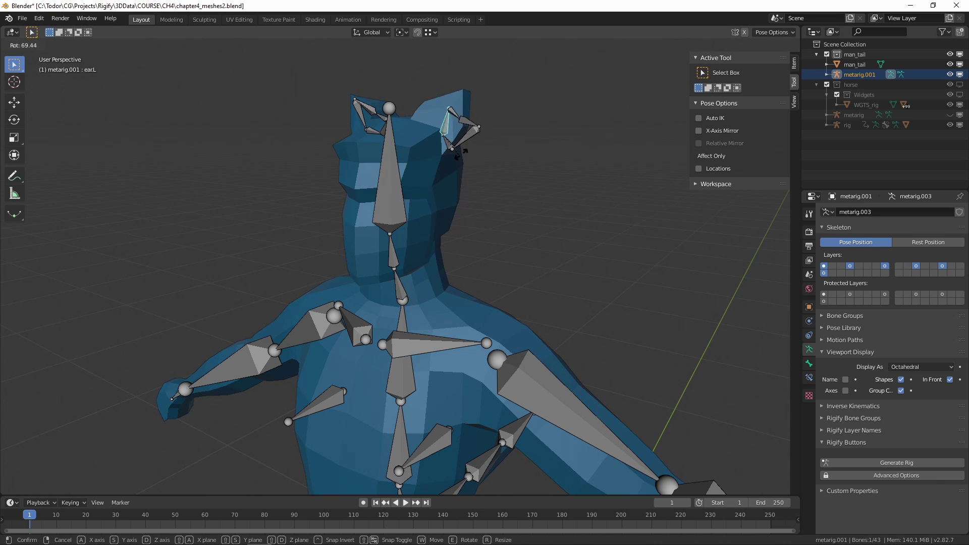
left_click(471, 138)
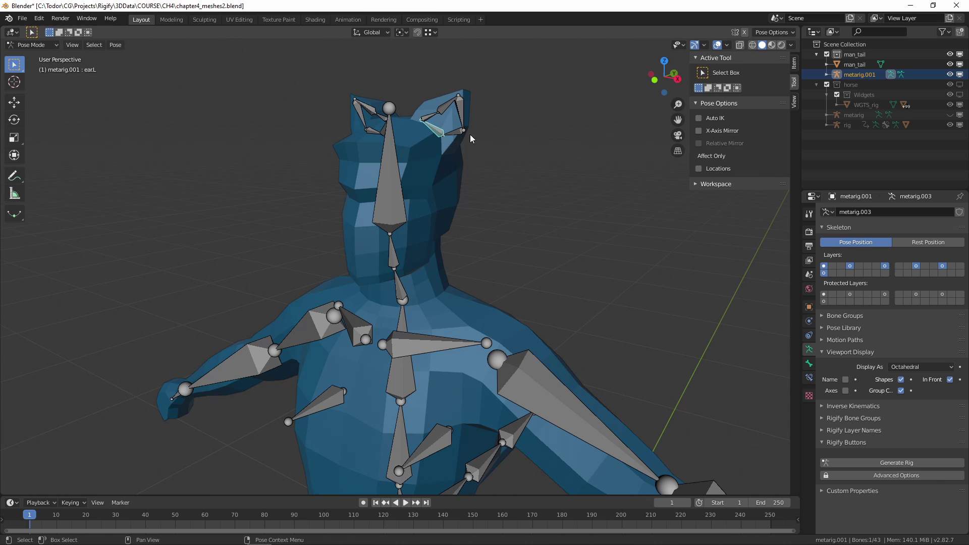
Return to Edit Mode and parent the left ear's base bone to the head bone with Keep Offset.
left_click(26, 45)
left_click(35, 68)
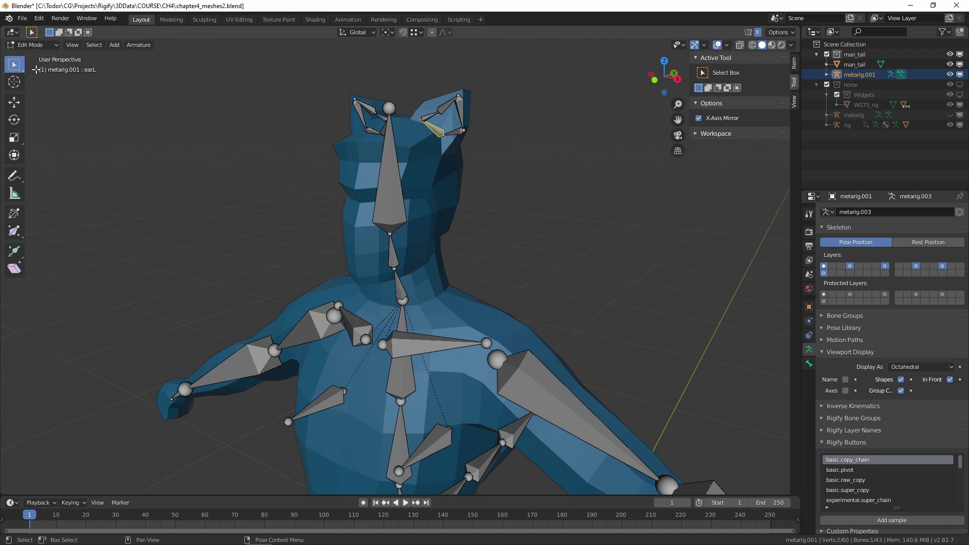
left_click(30, 46)
left_click(388, 167)
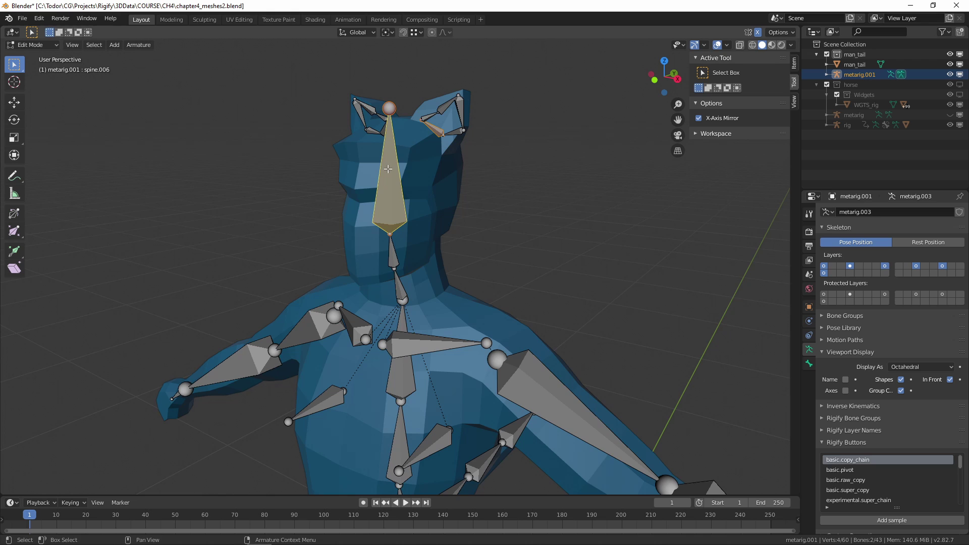
middle_click_drag(388, 168, 410, 165)
key("ctrl+p")
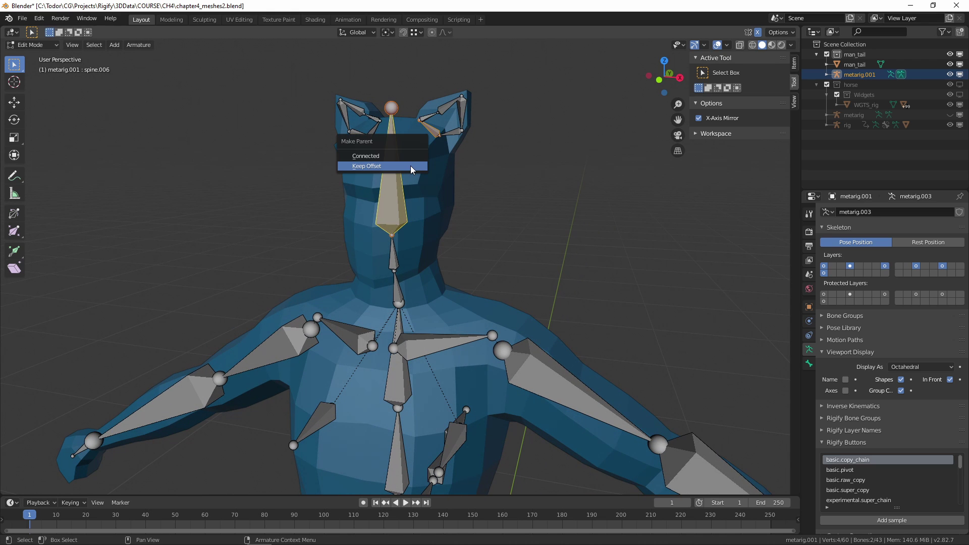
left_click(411, 166)
Parent the first tail bone to the lowest spine bone with Keep Offset.
middle_click_drag(410, 165, 410, 210)
scroll(426, 318, "up", 4)
middle_click_drag(426, 318, 428, 267, "shift")
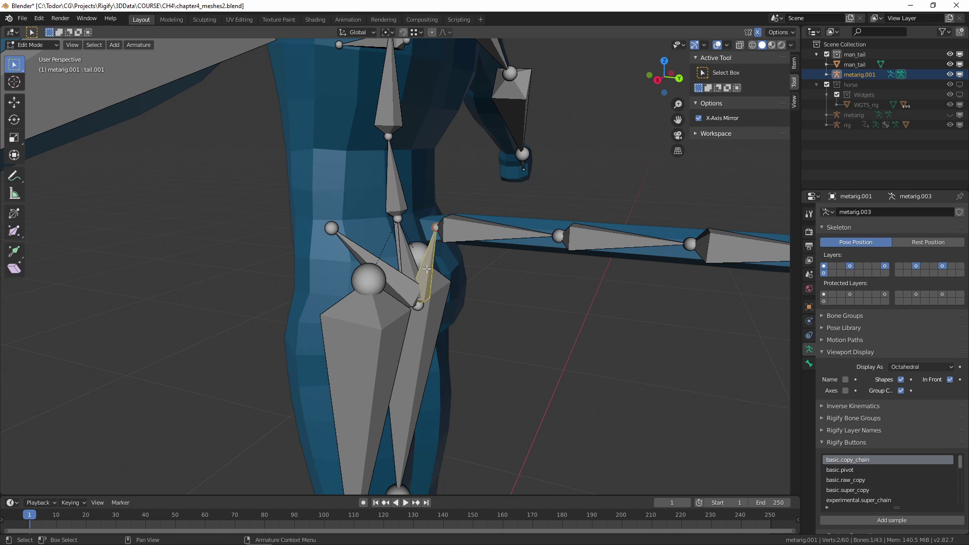
left_click(400, 247, "shift")
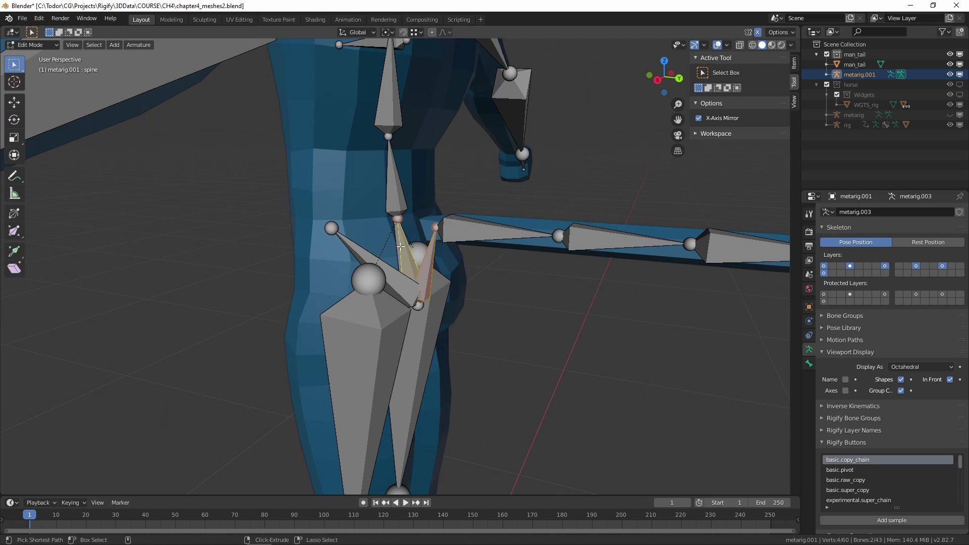
key("ctrl+p")
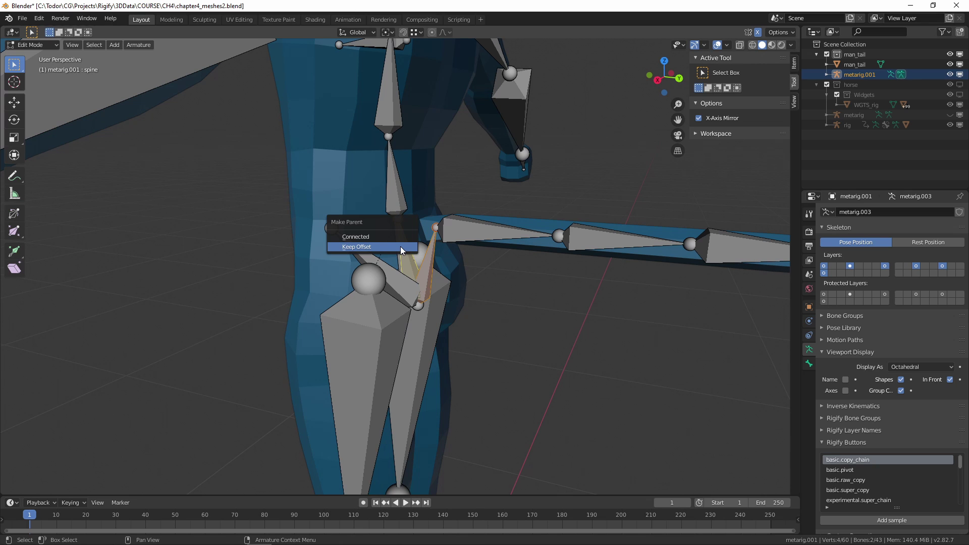
left_click(401, 247)
Switch the meta-rig back to Object Mode and generate the Rigify control rig from it.
scroll(401, 246, "down", 4)
middle_click_drag(341, 248, 410, 252)
key("ctrl+Tab")
left_click(425, 312)
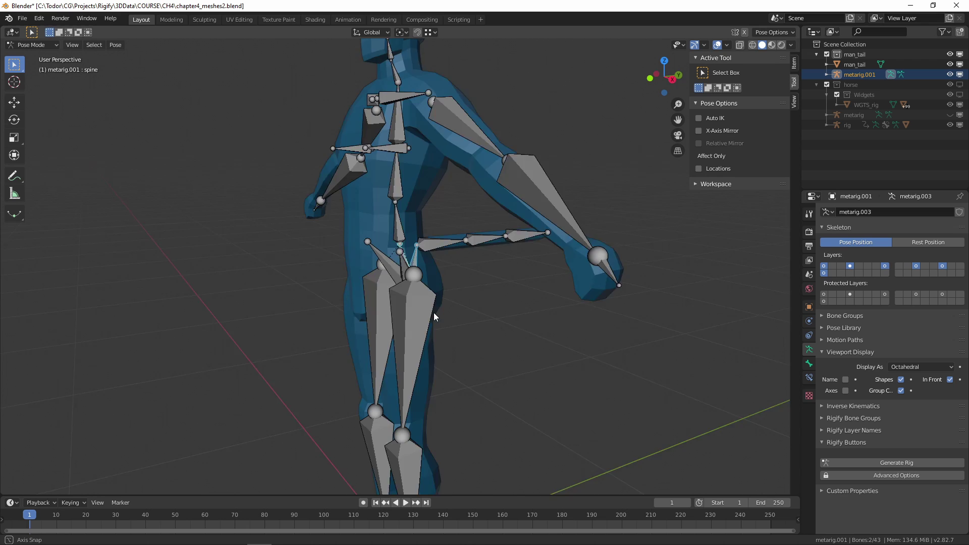
middle_click_drag(434, 313, 474, 307)
key("ctrl+Tab")
middle_click_drag(651, 358, 707, 373)
left_click(891, 460)
scroll(471, 334, "down", 5)
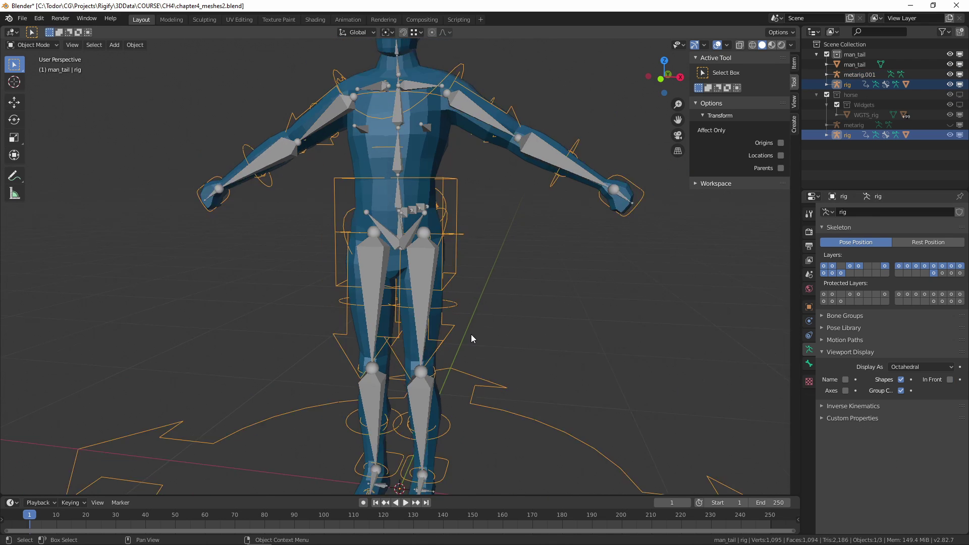
Hide the meta-rig and test-rotate the generated rig's tail master control in Pose Mode.
scroll(442, 93, "up", 7)
middle_click_drag(445, 96, 302, 298)
key("ctrl+Tab")
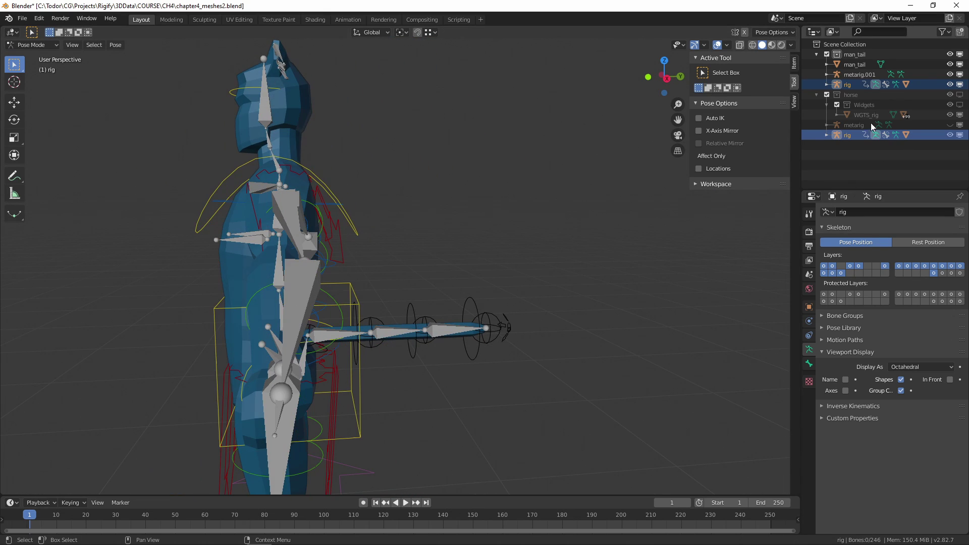
left_click(951, 74)
middle_click_drag(667, 290, 606, 280)
left_click(489, 304)
key("e")
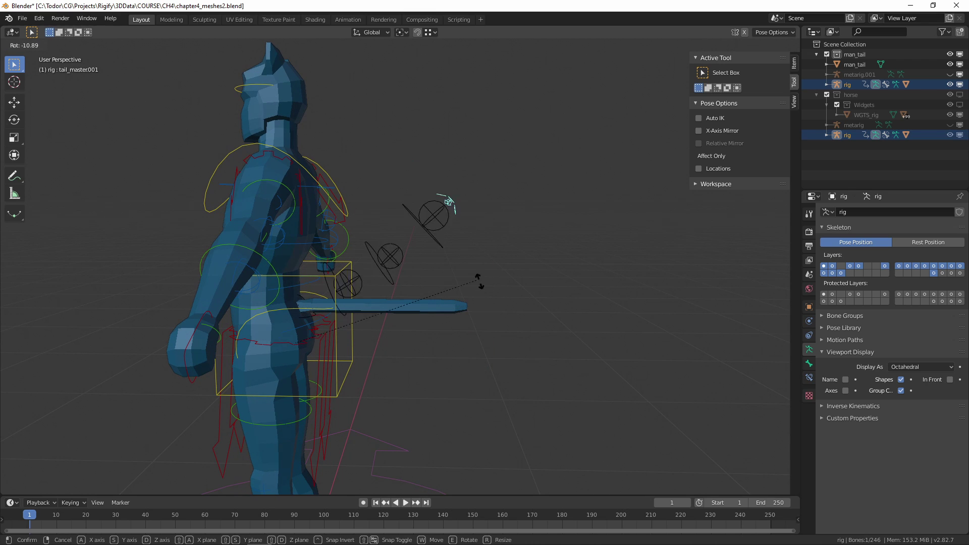
left_click(469, 265)
Examine the generated rig around the head and ears for ear controls.
middle_click_drag(469, 265, 457, 234)
scroll(425, 147, "up", 3)
middle_click_drag(404, 76, 444, 131, "shift")
scroll(444, 132, "up", 2)
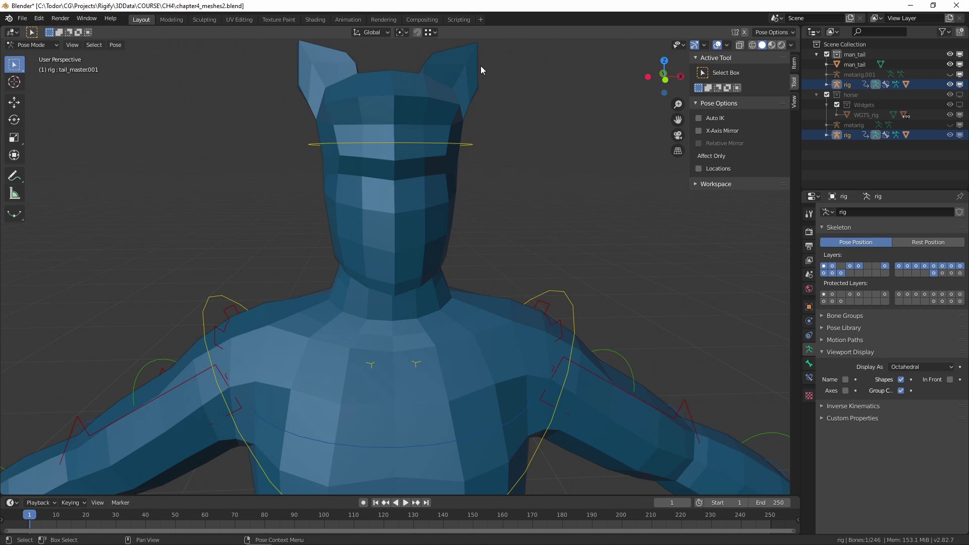
mouse_move(482, 101)
middle_mouse_down()
mouse_move(484, 93)
mouse_move(468, 91)
mouse_move(492, 111)
middle_mouse_up()
scroll(468, 91, "down", 2)
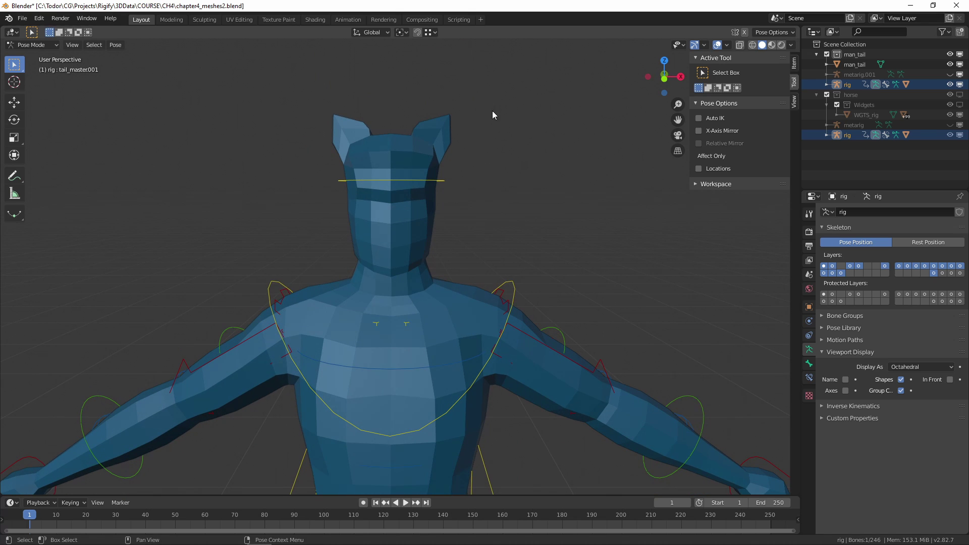
middle_click_drag(526, 155, 538, 126, "shift")
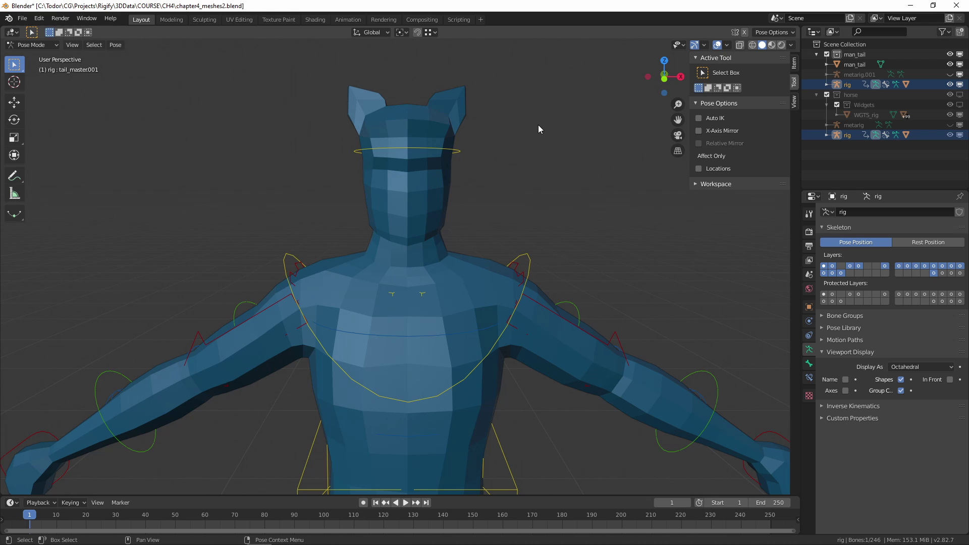
middle_click_drag(580, 171, 572, 103, "shift")
scroll(571, 152, "down", 2)
Return to Object Mode in front view and unhide metarig.001.
key("ctrl+Tab")
left_click(539, 175)
mouse_move(536, 180)
middle_mouse_down()
mouse_move(521, 201)
mouse_move(532, 198)
middle_mouse_up()
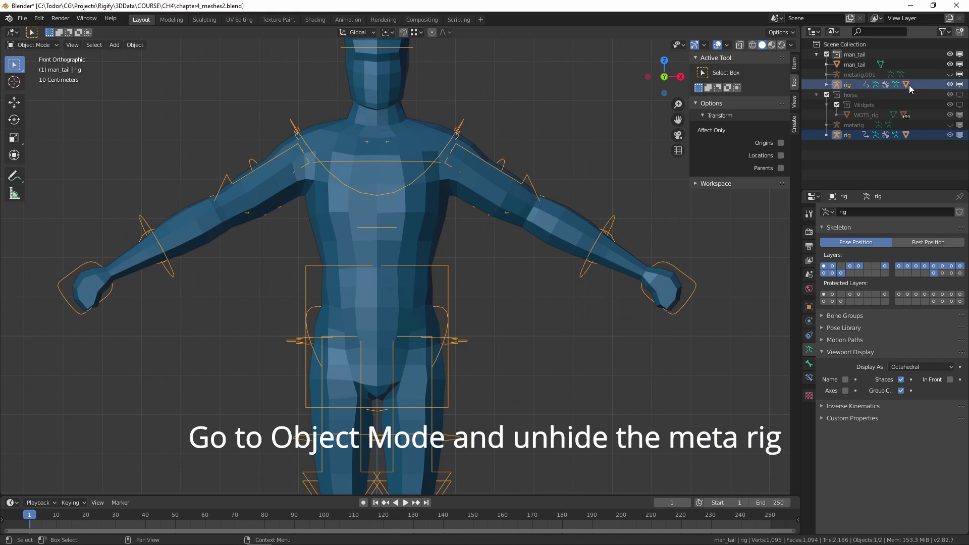
left_click(950, 74)
scroll(432, 234, "up", 4)
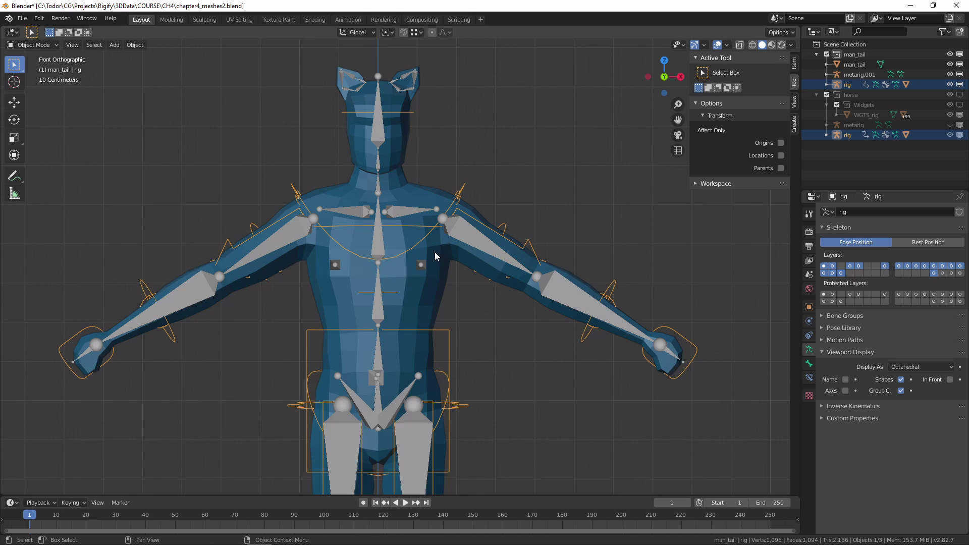
Edit the meta-rig and delete the left ear's bones with X-Axis Mirror on.
scroll(440, 246, "up", 2)
left_click(424, 132)
key("Tab")
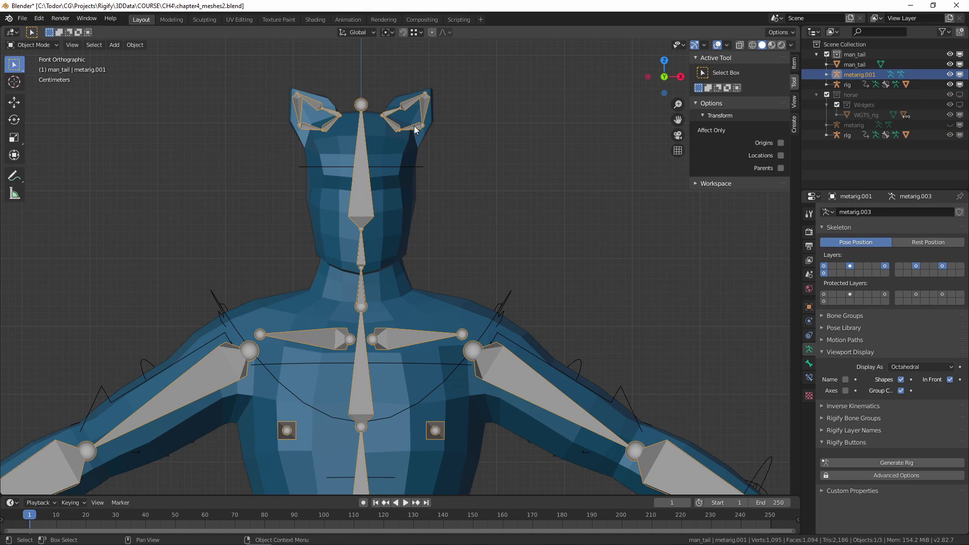
left_click_drag(375, 77, 439, 135)
key("x")
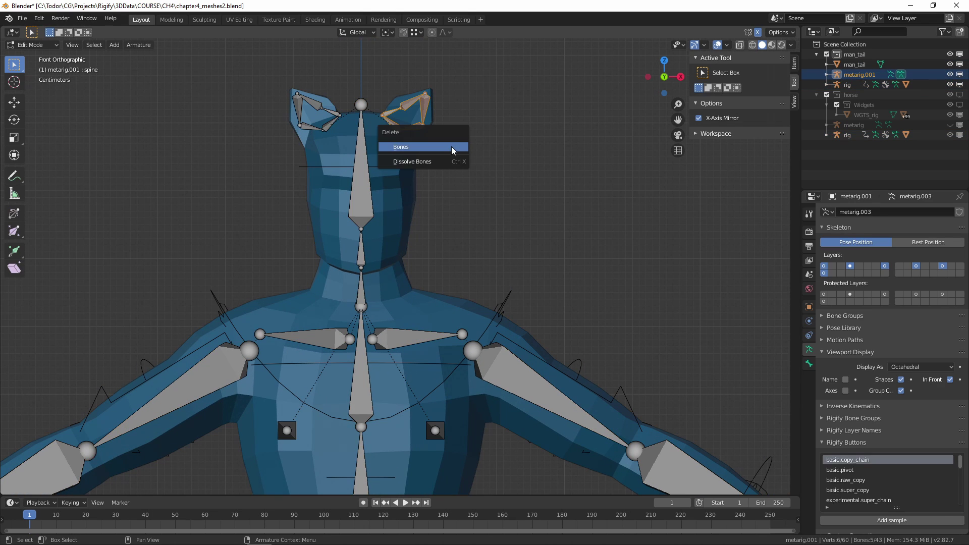
left_click(451, 146)
Duplicate the left breast bone and place the mirrored copy at the base of the ear on the head.
middle_click_drag(460, 392, 455, 328, "shift")
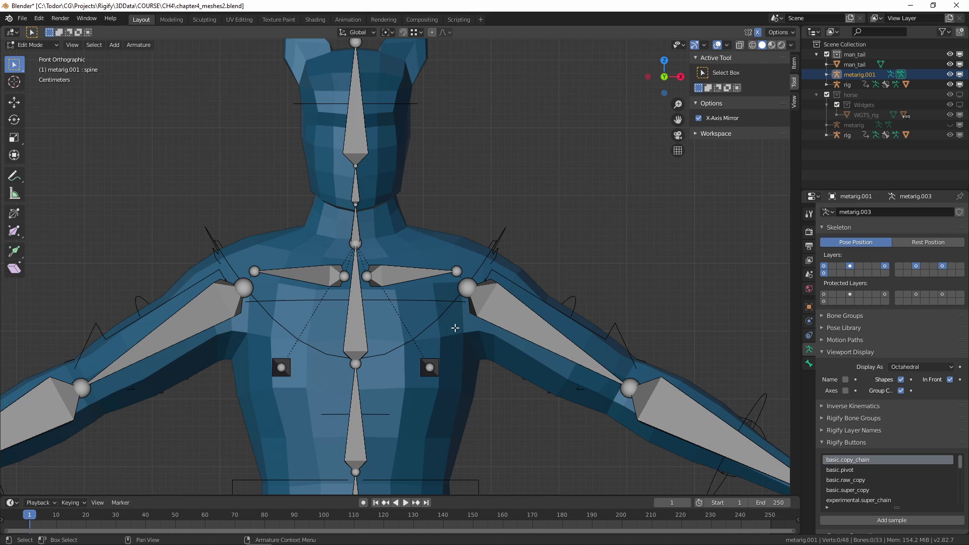
left_click(427, 362)
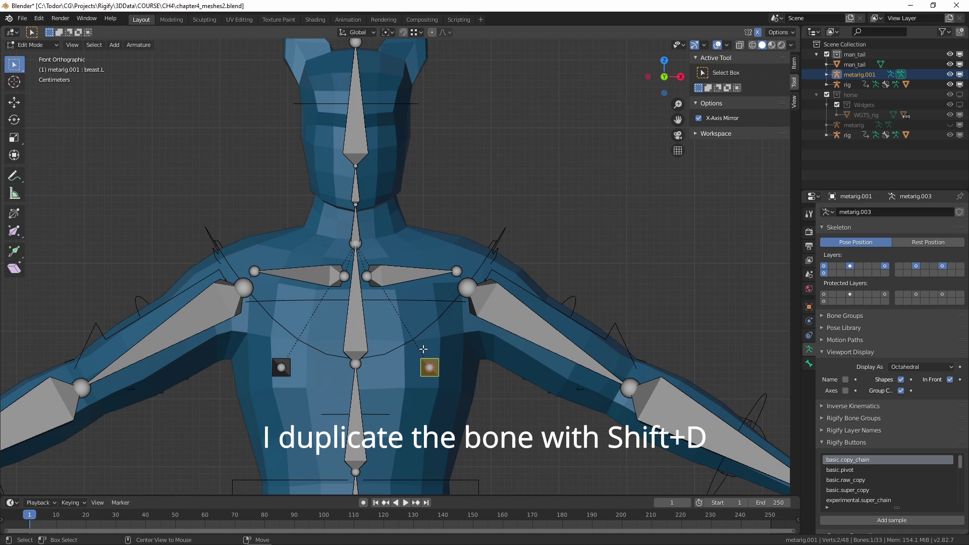
key("shift+d")
left_click(384, 78)
middle_click_drag(408, 107, 421, 326, "shift")
key("g")
left_click(429, 287)
Move the duplicated bone's tip so the bone points up into the ear, and shift the whole bone slightly back.
middle_click_drag(429, 288, 418, 278)
left_click(417, 278)
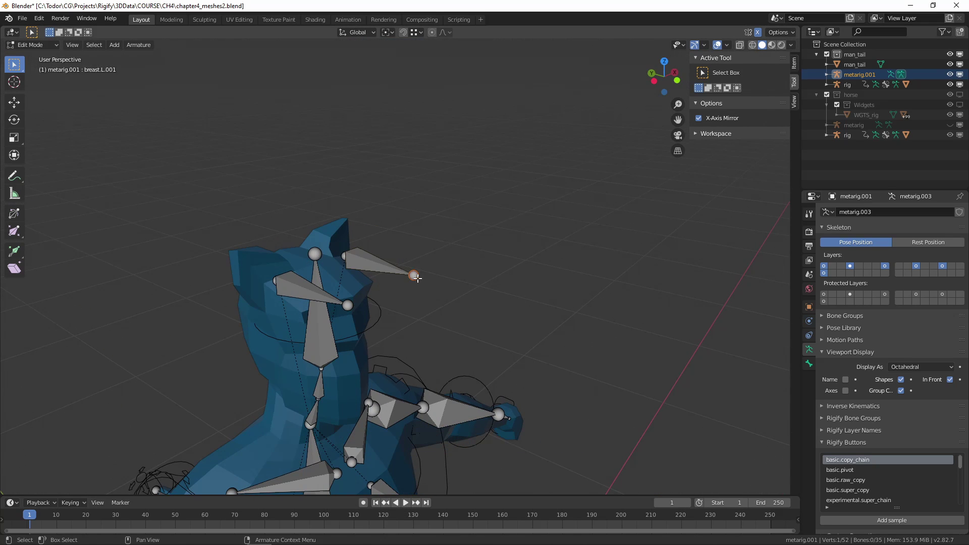
key("g")
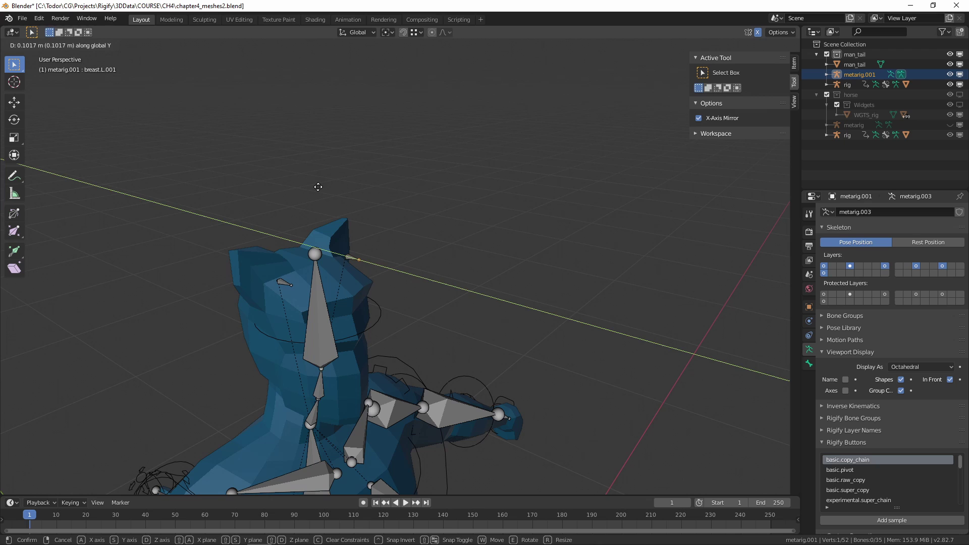
left_click(300, 141)
left_click(344, 245)
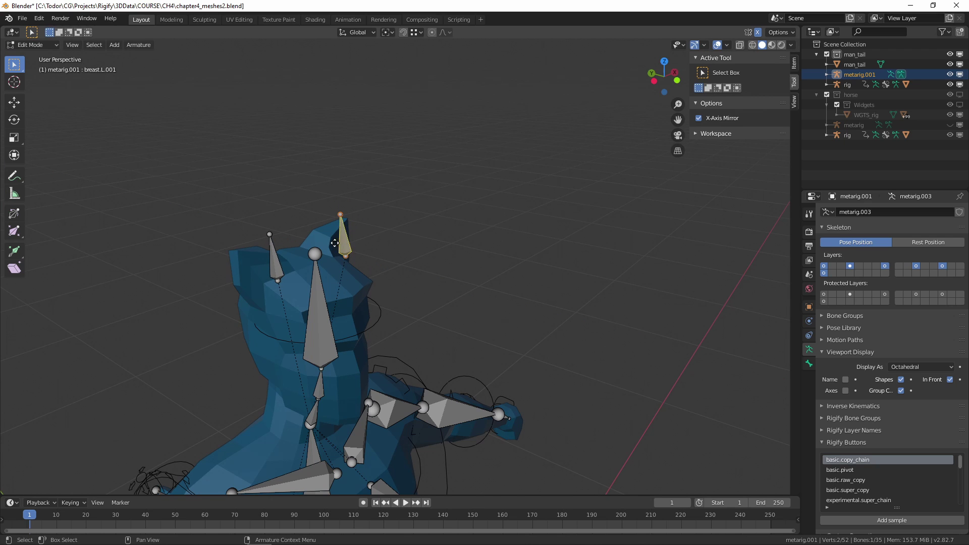
key("g")
left_click(331, 243)
Parent the duplicated left ear bone to the head bone.
middle_click_drag(379, 313, 325, 249)
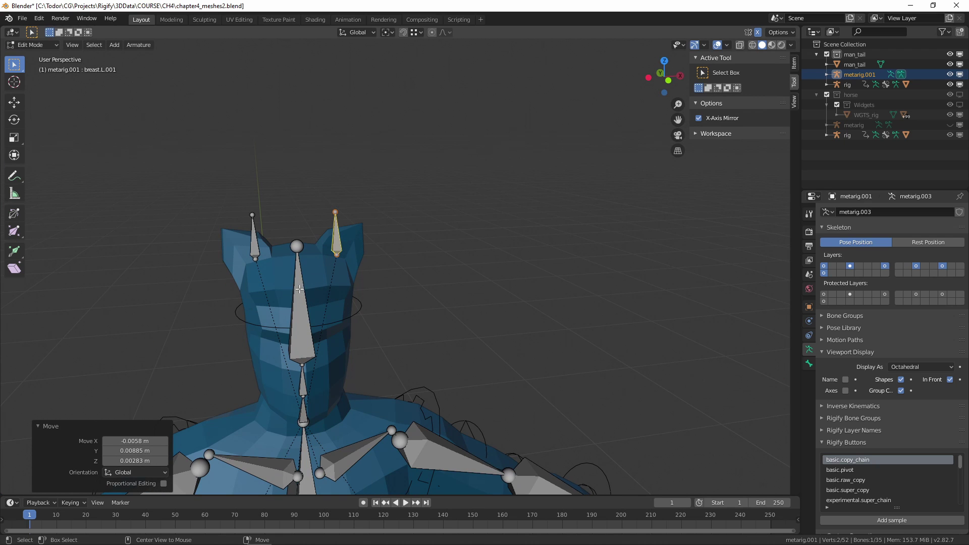
left_click(331, 254)
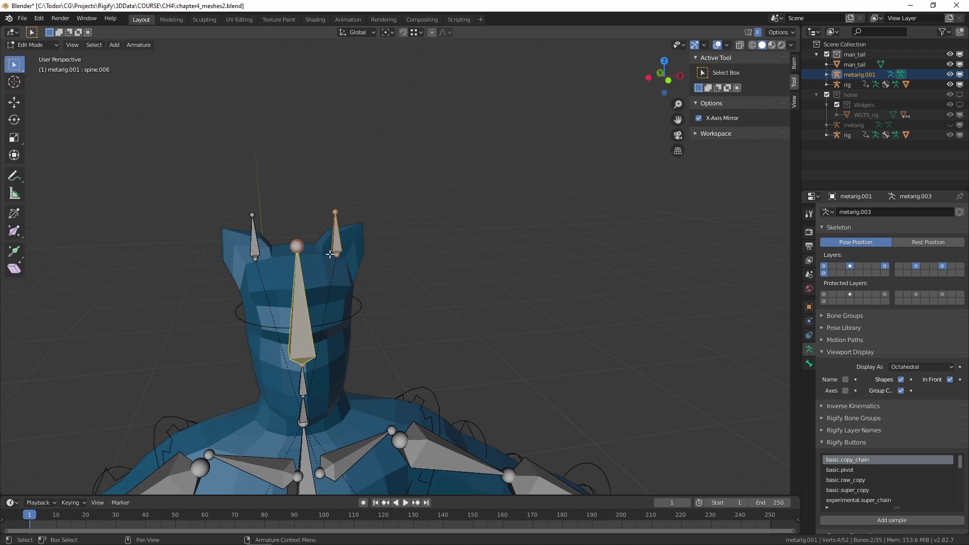
key("ctrl+p")
left_click(310, 310)
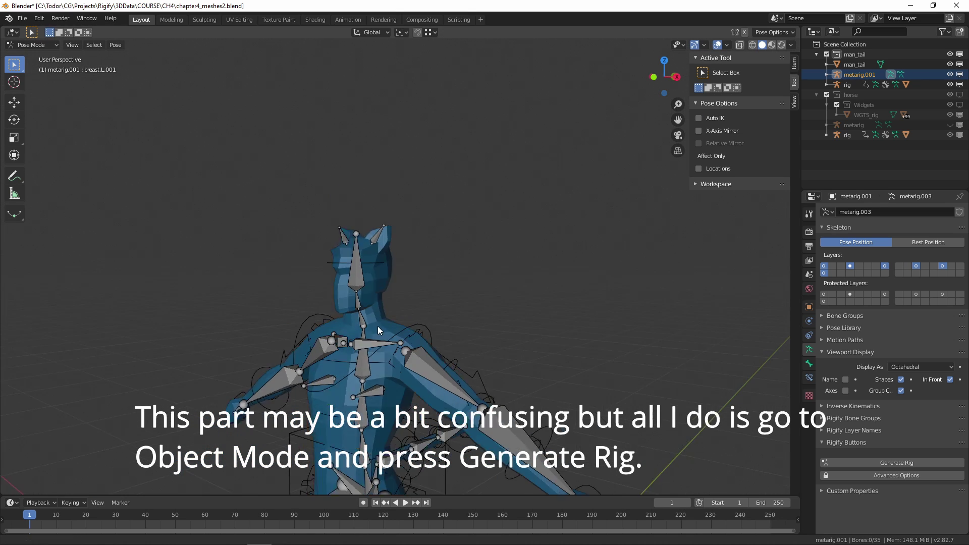
Generate the rig again from the meta-rig with the single-bone ears.
key("q")
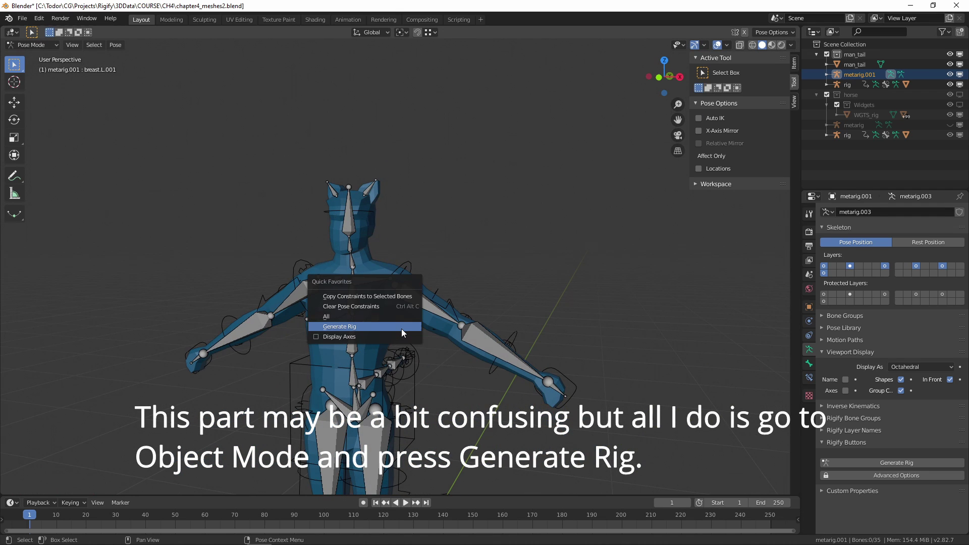
left_click(401, 327)
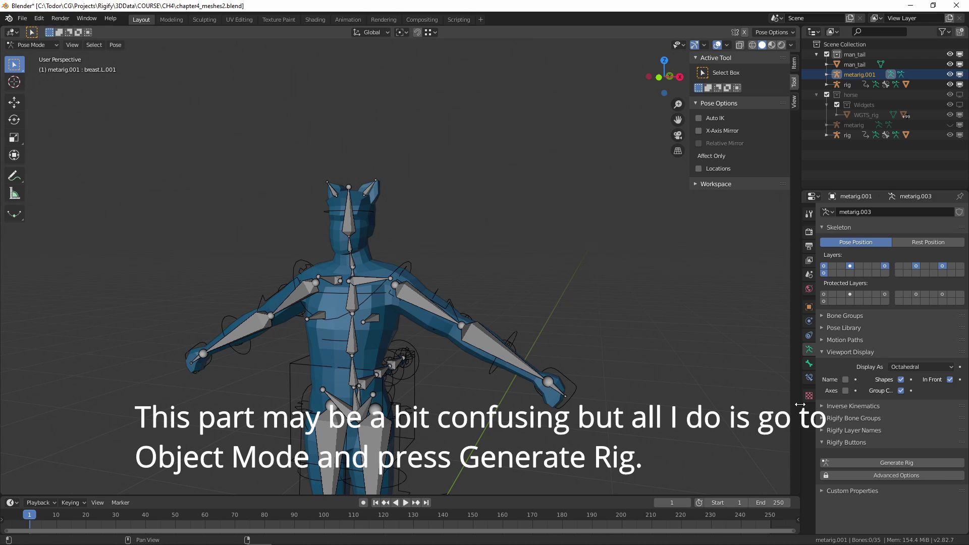
middle_click_drag(538, 294, 540, 274, "shift")
key("q")
left_click(541, 274)
Test-rotate the regenerated rig's left ear control in Pose Mode, and return to Object Mode.
scroll(424, 157, "up", 1)
middle_click_drag(408, 151, 408, 239, "shift")
scroll(411, 257, "up", 5)
middle_click_drag(404, 292, 392, 294)
key("ctrl+Tab")
left_click(395, 303)
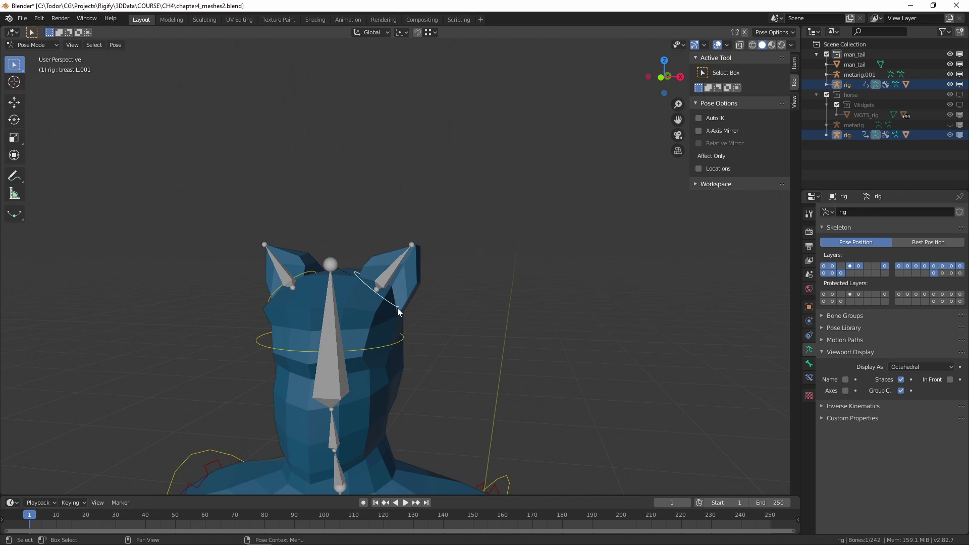
key("r")
left_click(419, 306)
mouse_move(419, 305)
middle_mouse_down()
mouse_move(412, 310)
mouse_move(420, 304)
middle_mouse_up()
key("ctrl+Tab")
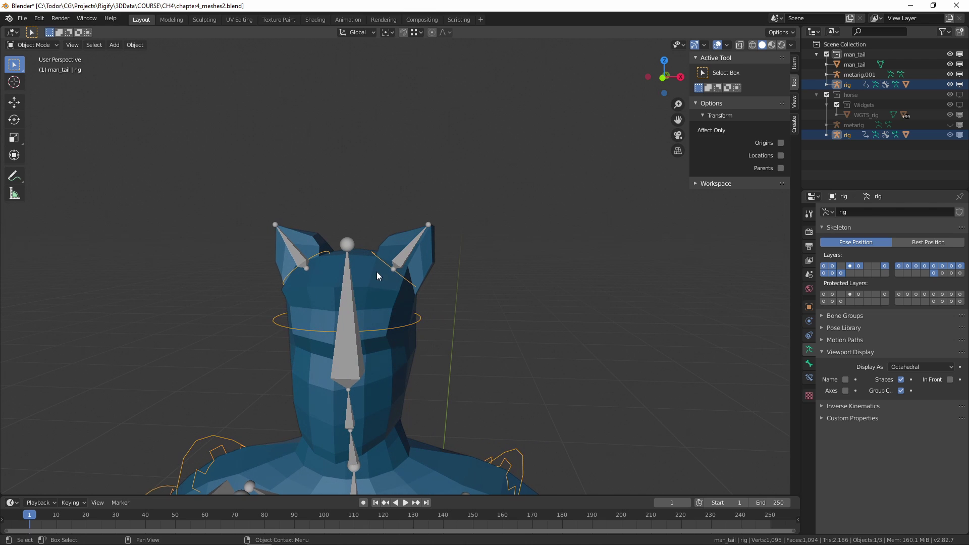
Parent the man mesh to the generated rig with automatic weights.
left_click(373, 265)
middle_click_drag(363, 289, 368, 260, "shift")
left_click(383, 223, "shift")
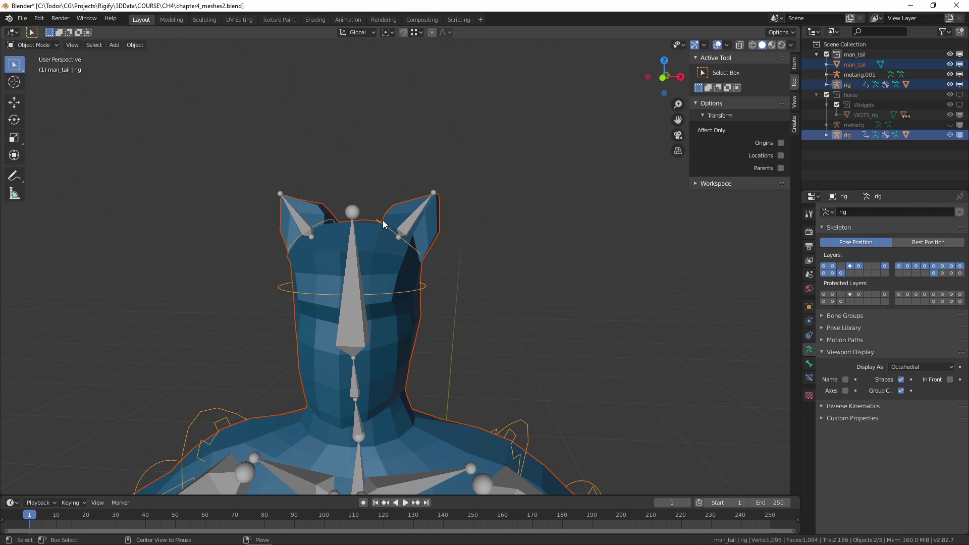
key("ctrl+p")
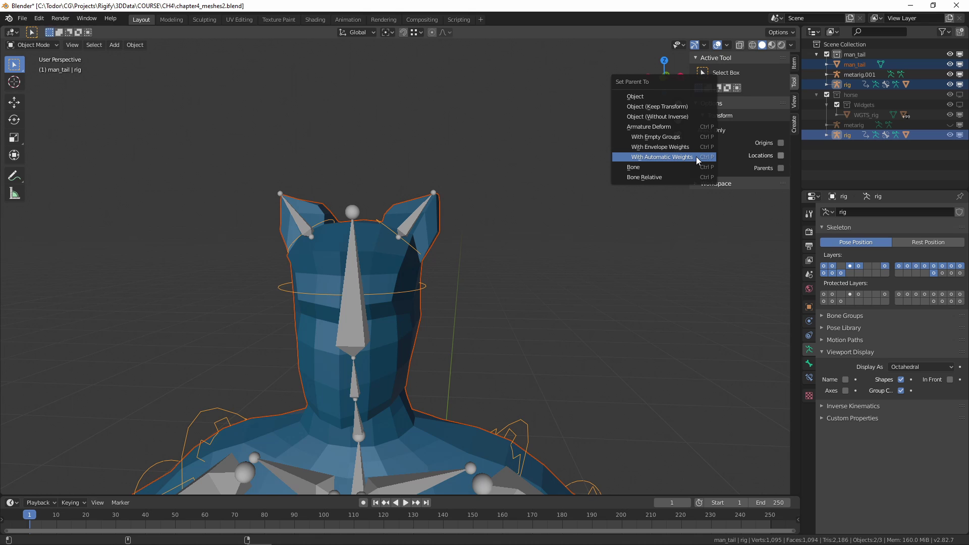
left_click(698, 161)
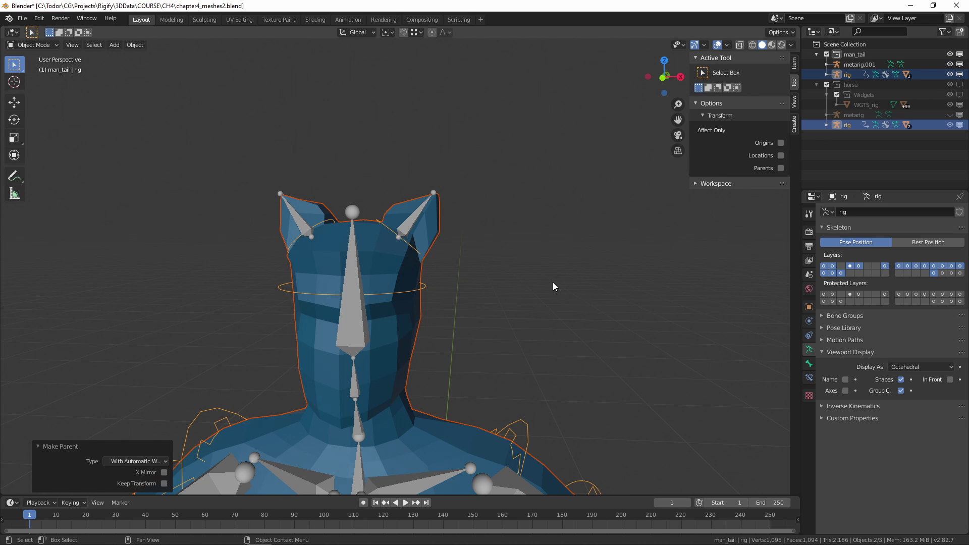
Switch the generated rig to Pose Mode and test-rotate its left ear and head controls.
middle_click_drag(553, 283, 649, 165, "shift")
key("ctrl+Tab")
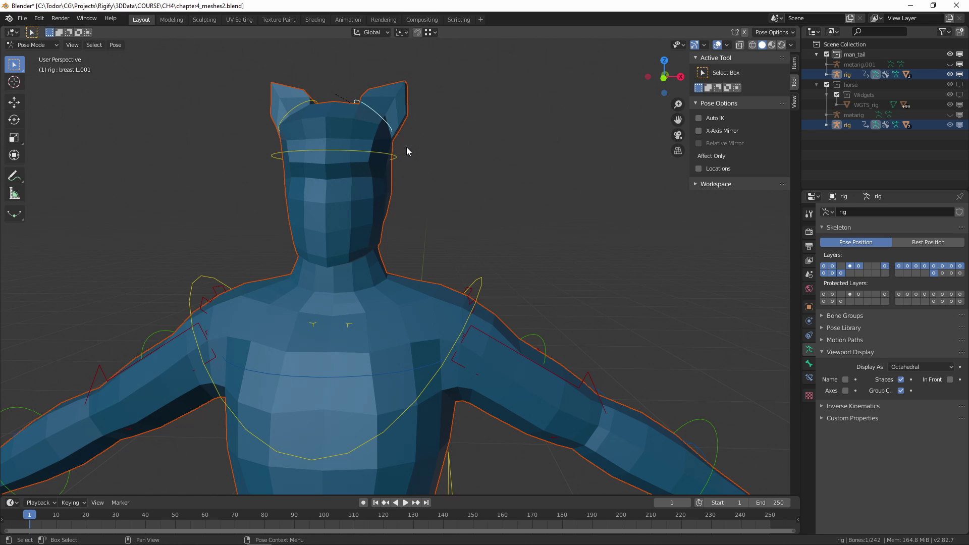
key("r")
left_click(422, 144)
left_click(388, 153)
key("r")
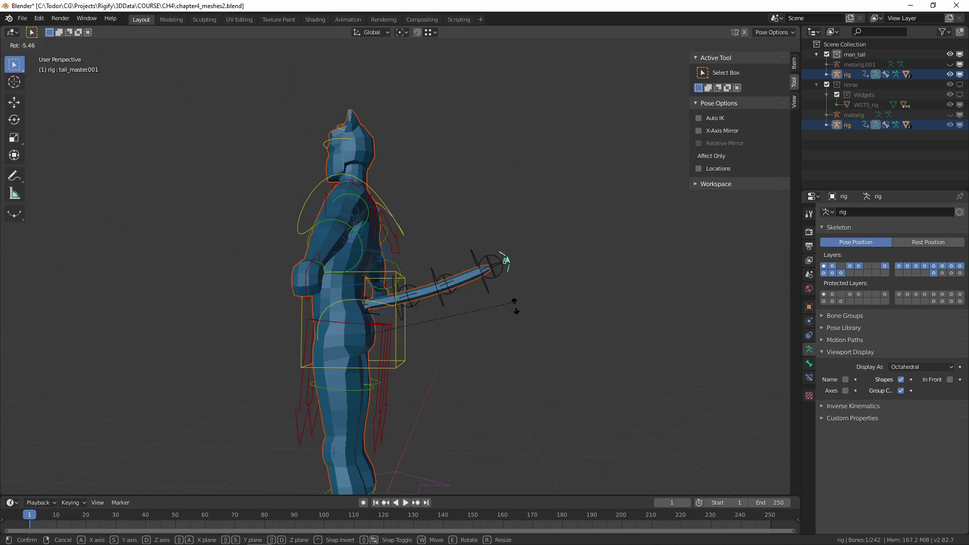
Test-rotate the tail's master control to check how the tail mesh deforms.
left_click(457, 375)
middle_click_drag(457, 374, 476, 388)
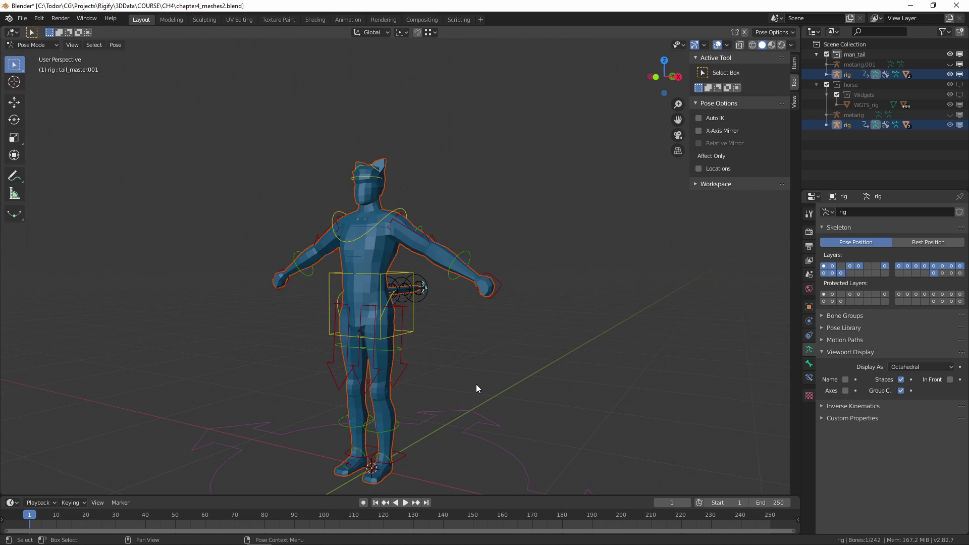
middle_click_drag(474, 385, 482, 393)
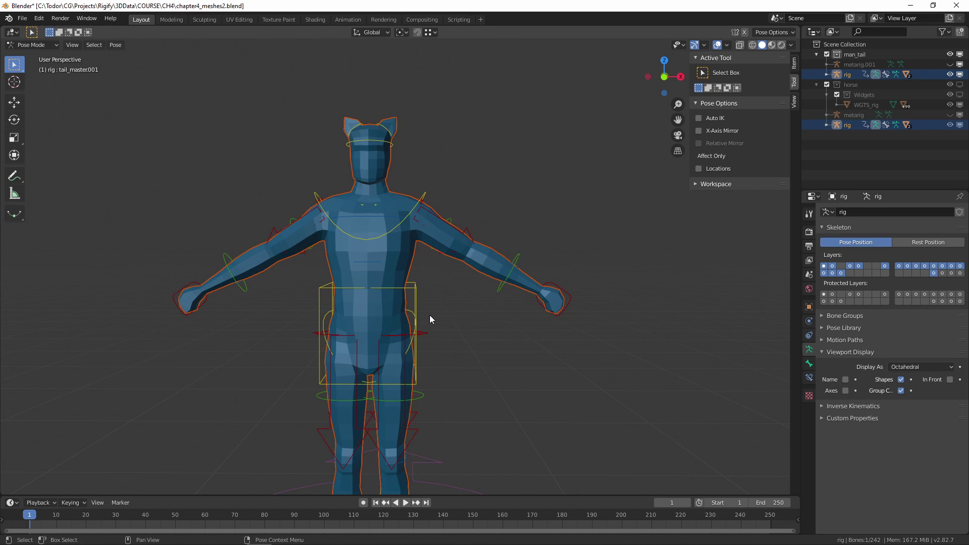
Test-rotate the chest control and the tail's master control to check the body's deformation.
middle_click_drag(427, 226, 411, 233, "alt")
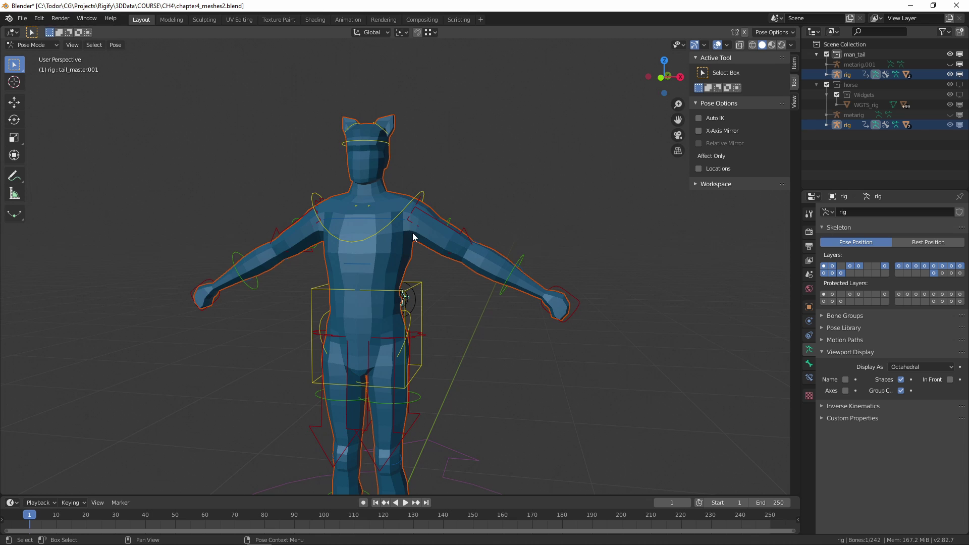
left_click(403, 211)
key("e")
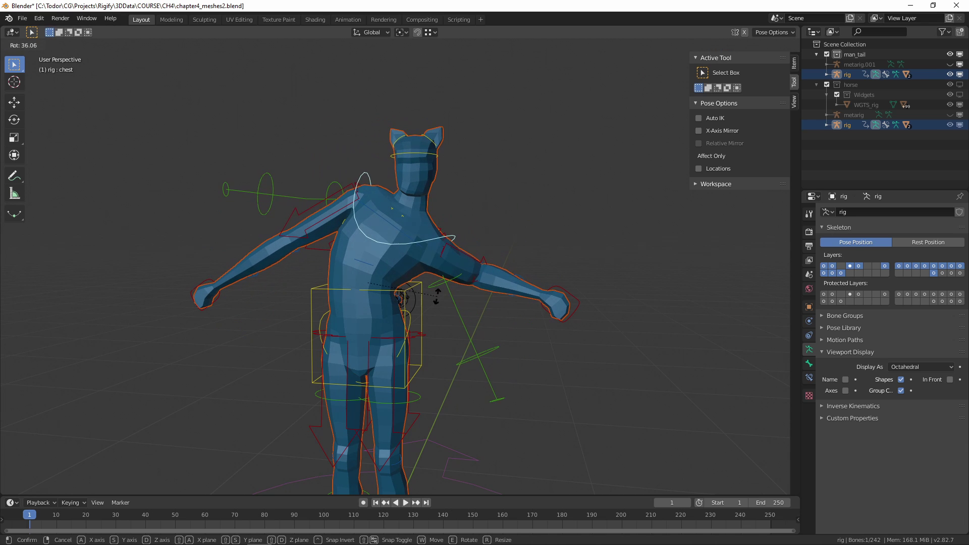
right_click(474, 336)
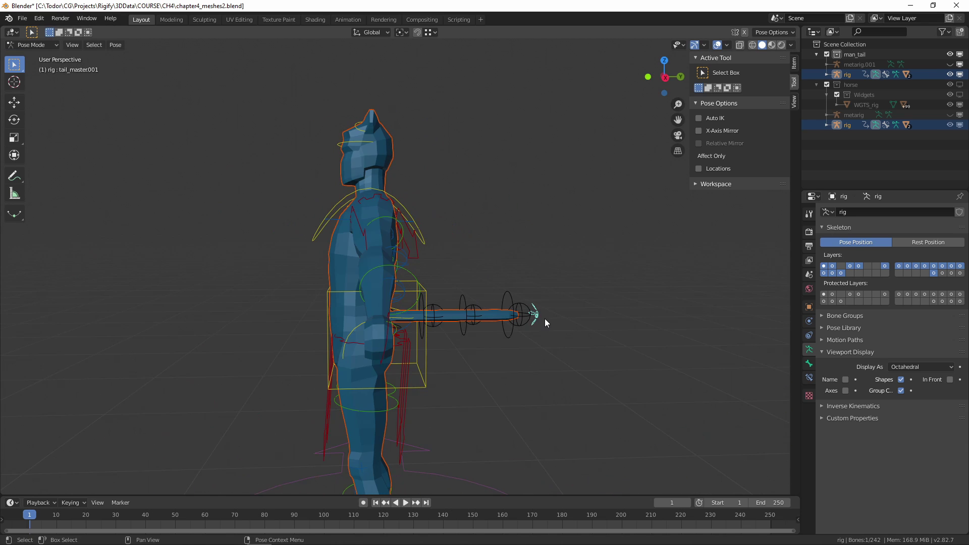
key("r")
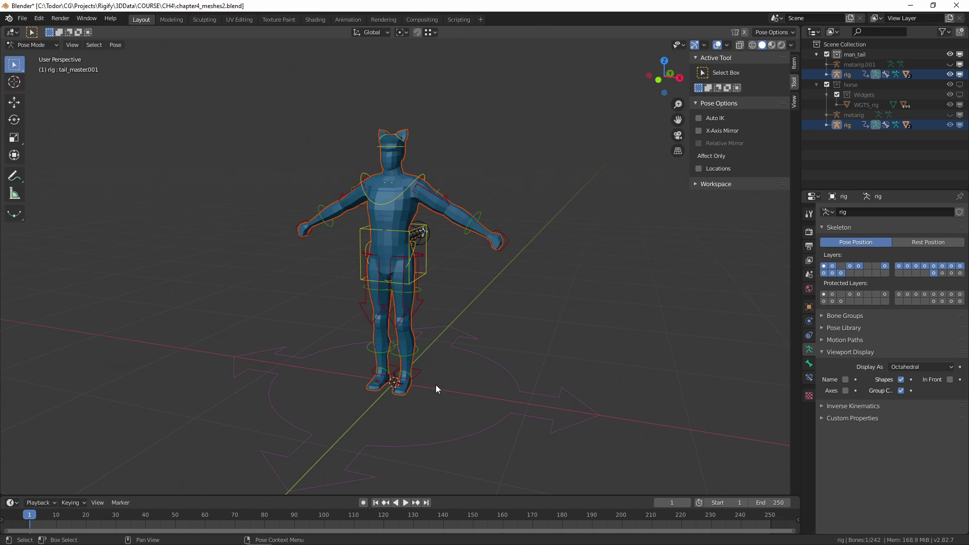
Raise the left foot's IK control so the leg bends at the knee, and return to Object Mode.
left_click(459, 343)
key("g")
left_click(475, 326)
middle_click_drag(476, 326, 457, 333)
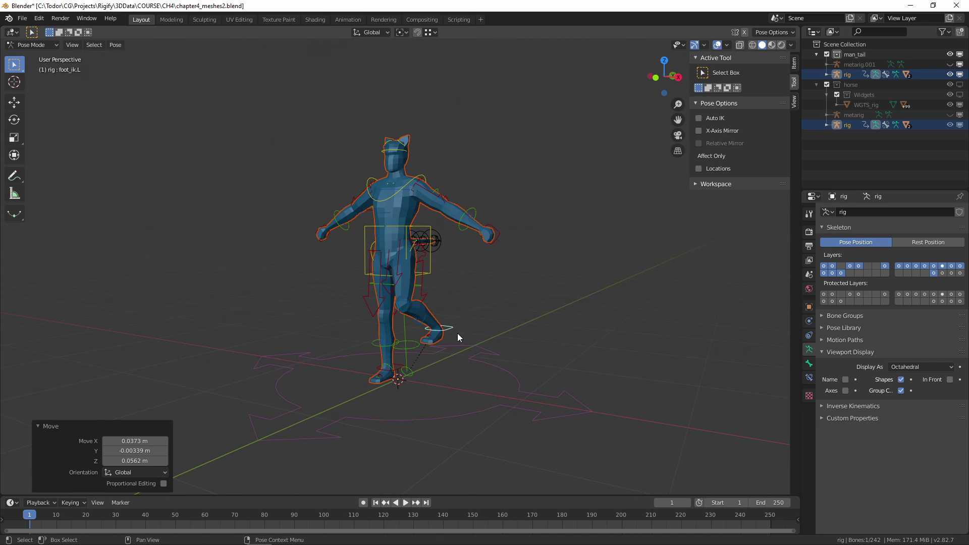
key("ctrl+Tab")
middle_click_drag(396, 332, 461, 342)
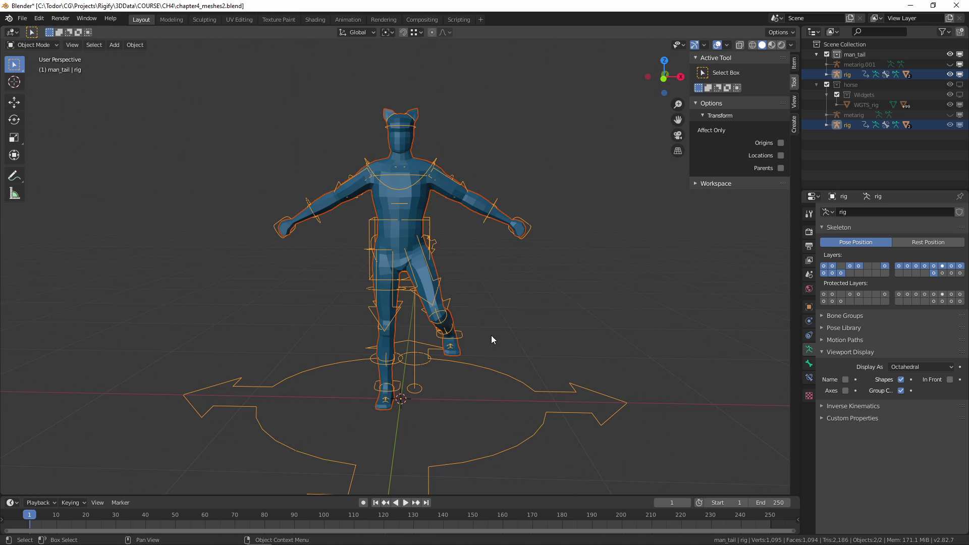